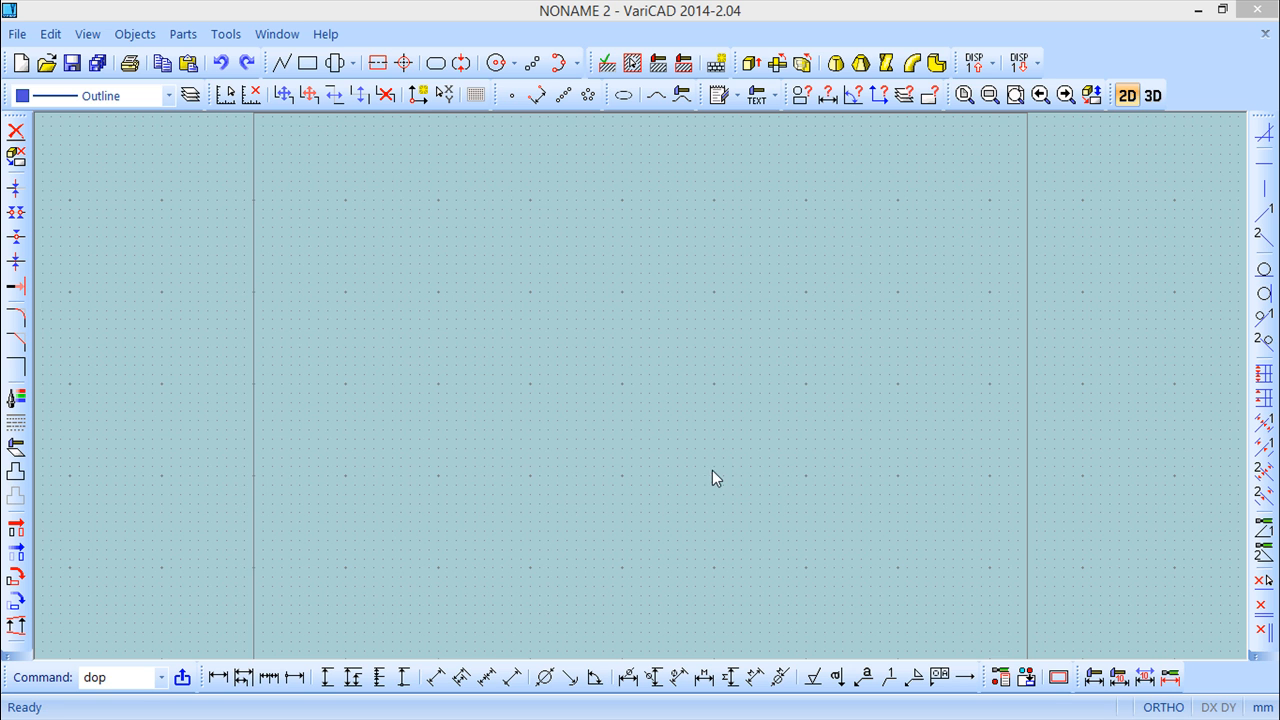
Draw a single slanted line rising from left to right across the middle of the sheet.
left_click(281, 62)
left_click(385, 428)
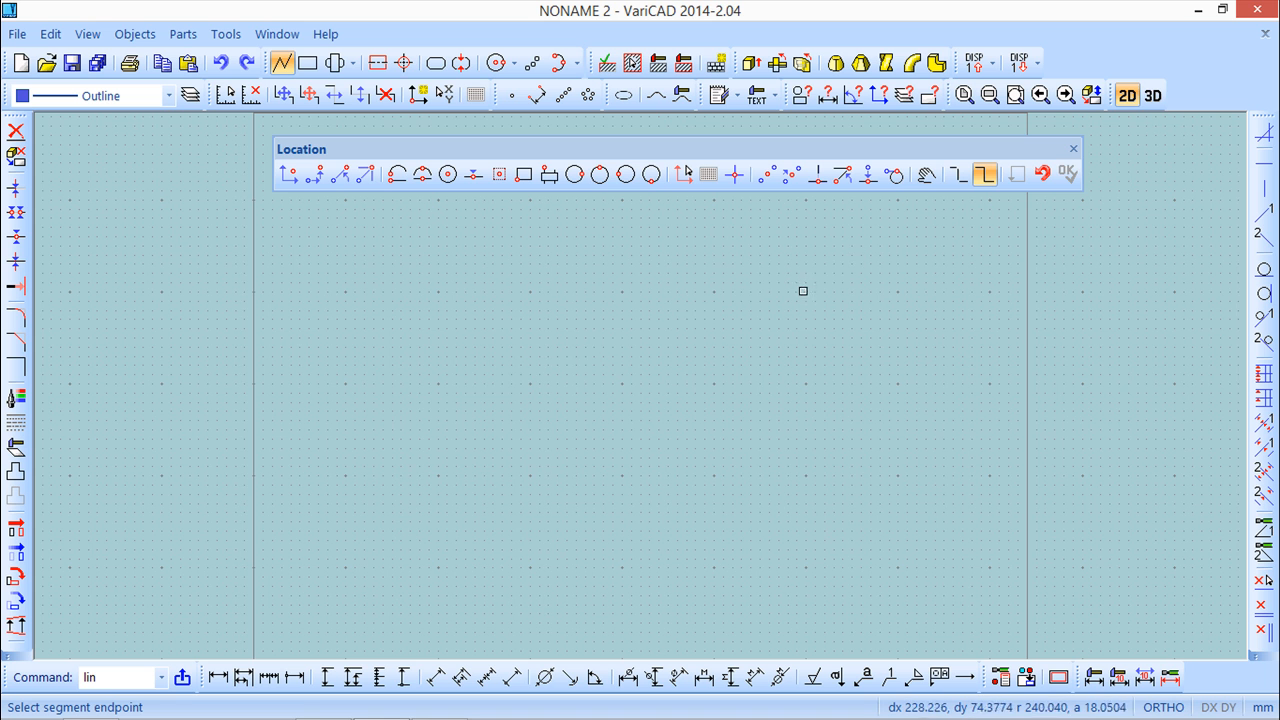
left_click(818, 281)
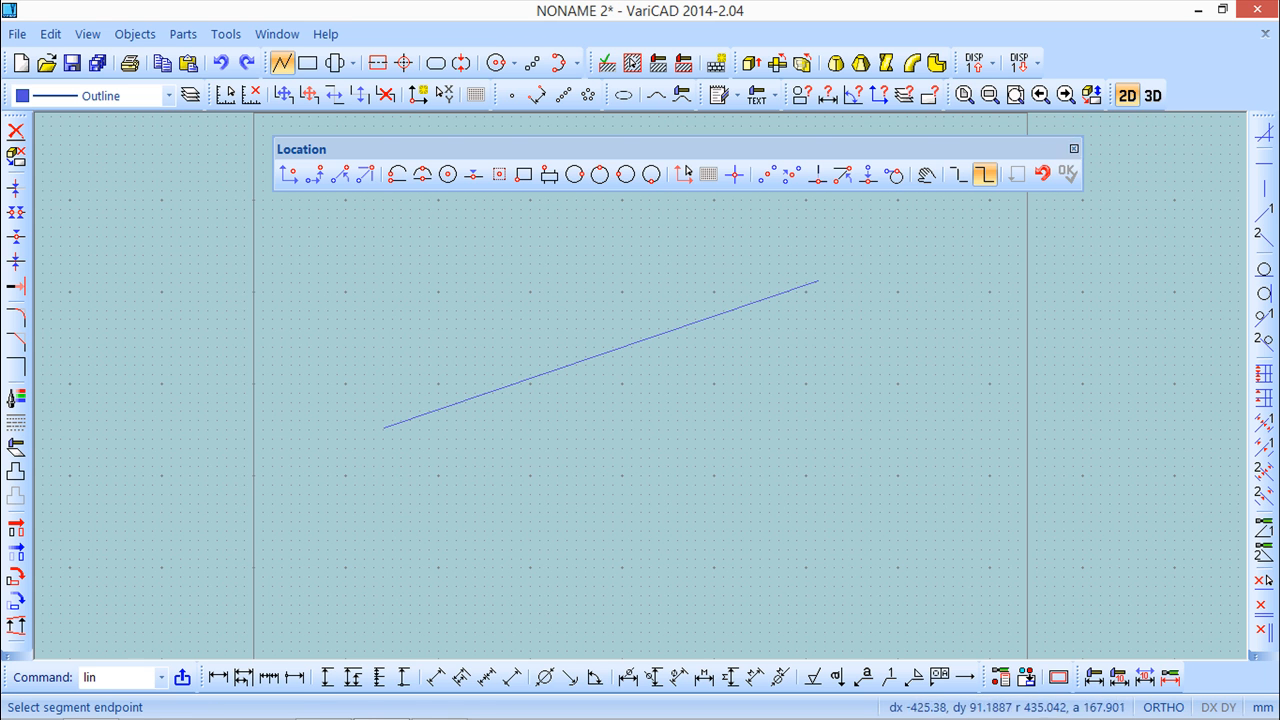
left_click(1073, 149)
Draw a large circle by center and circumference point, centered above the slanted line and crossing it twice.
left_click(495, 63)
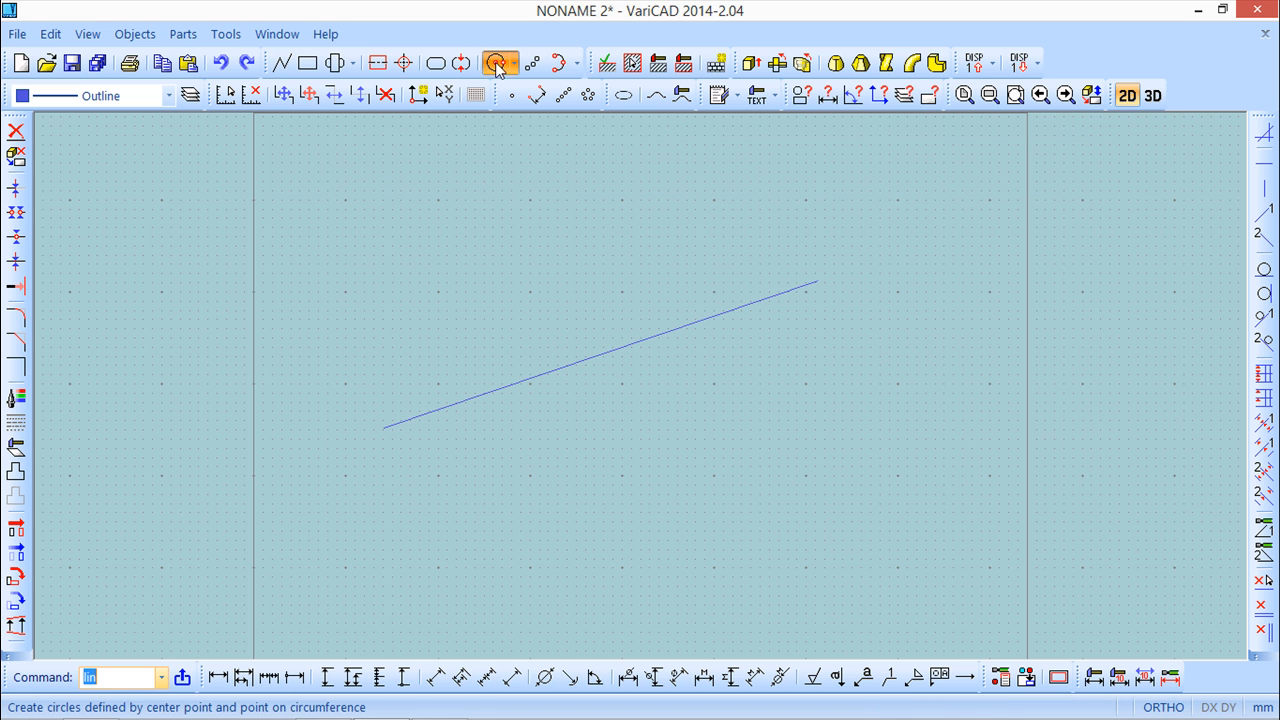
left_click(550, 295)
left_click(659, 418)
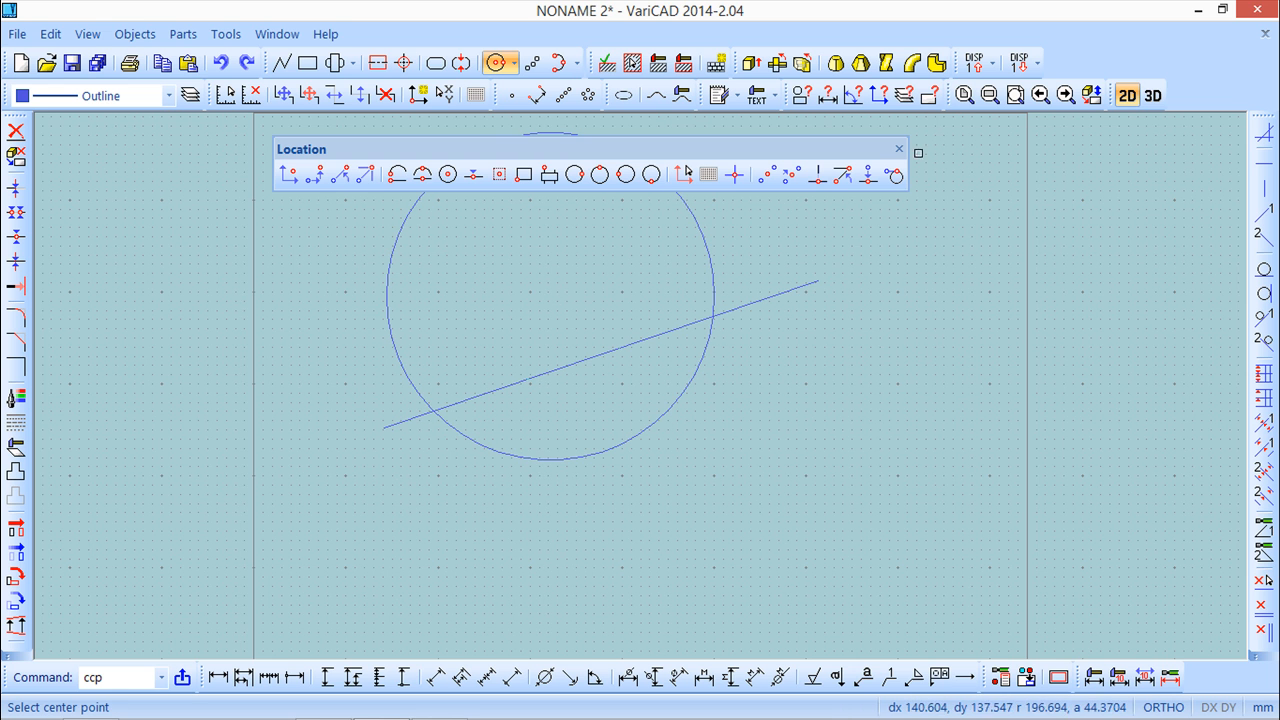
left_click(898, 149)
middle_click_drag(636, 266, 629, 283)
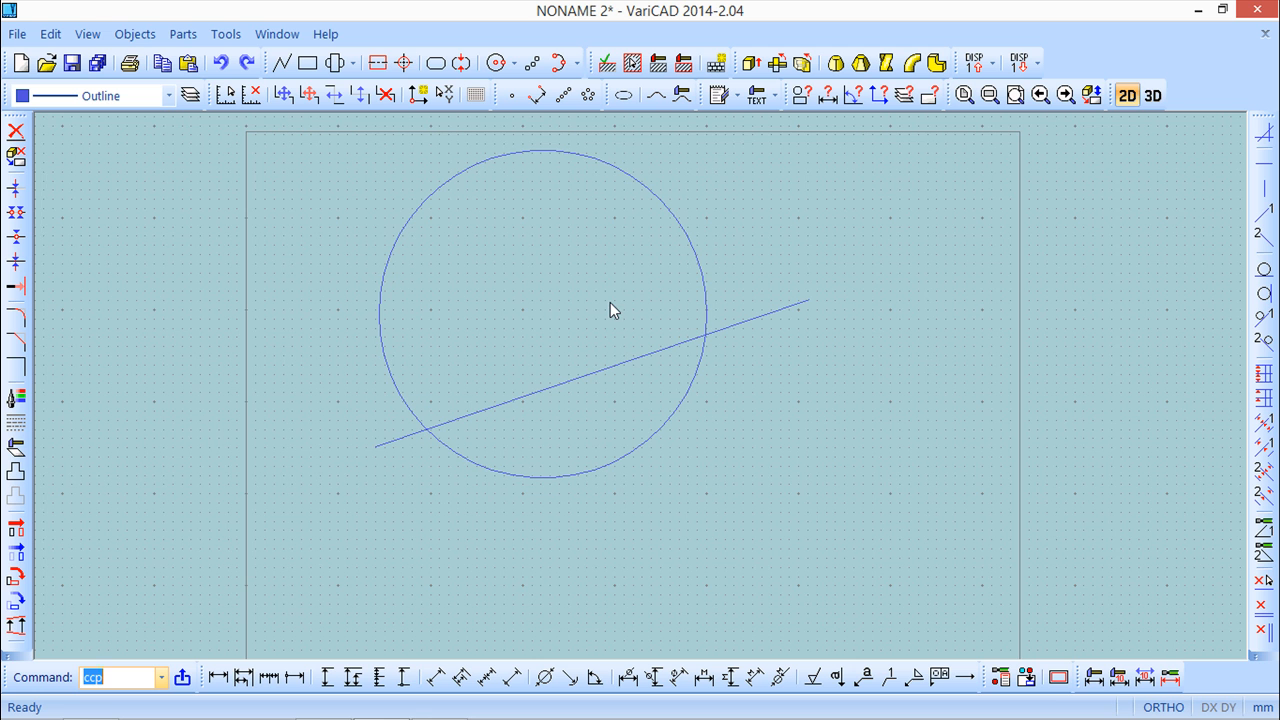
middle_click_drag(586, 303, 584, 286)
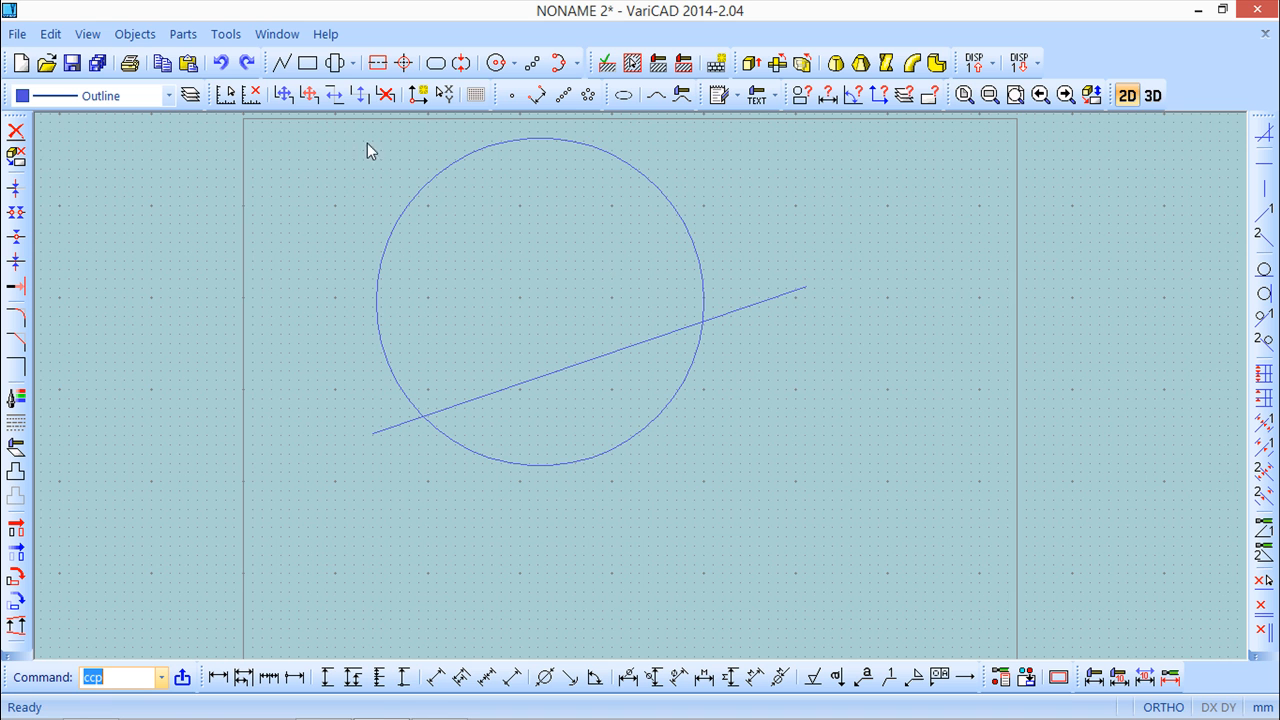
Start the Line command and move the floating Location options clear of the circle.
left_click(282, 62)
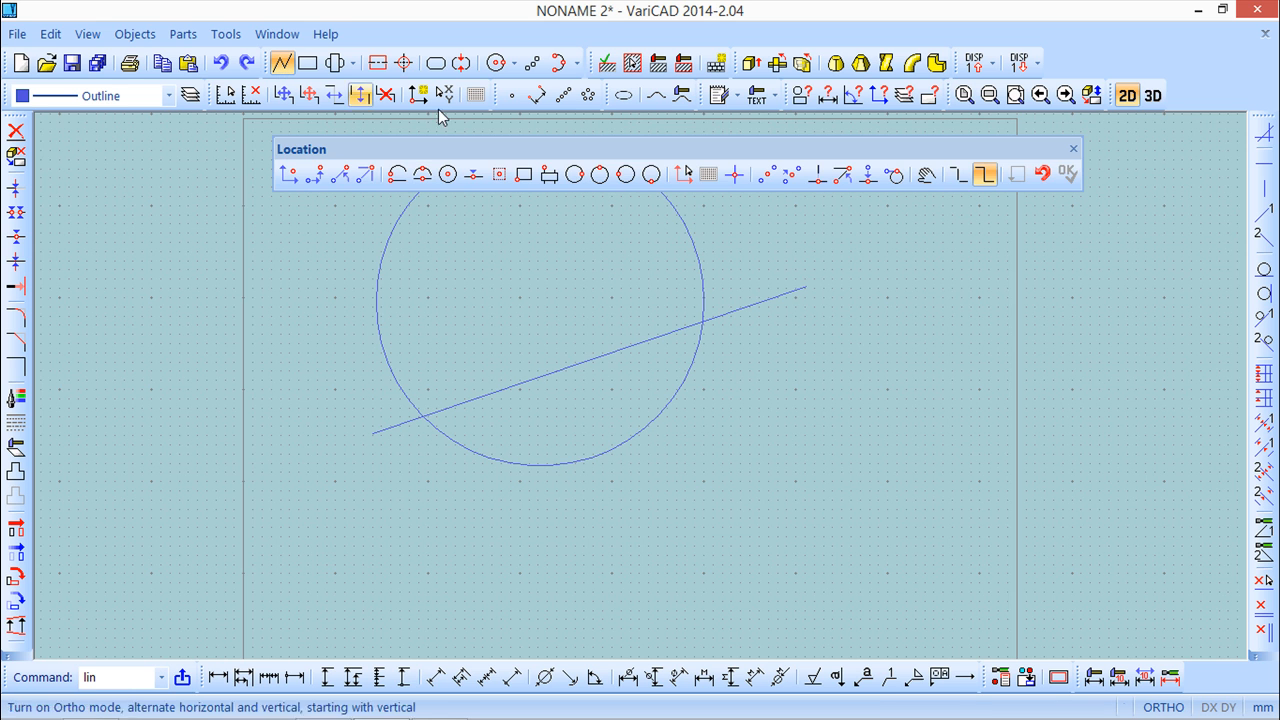
left_click_drag(650, 151, 776, 151)
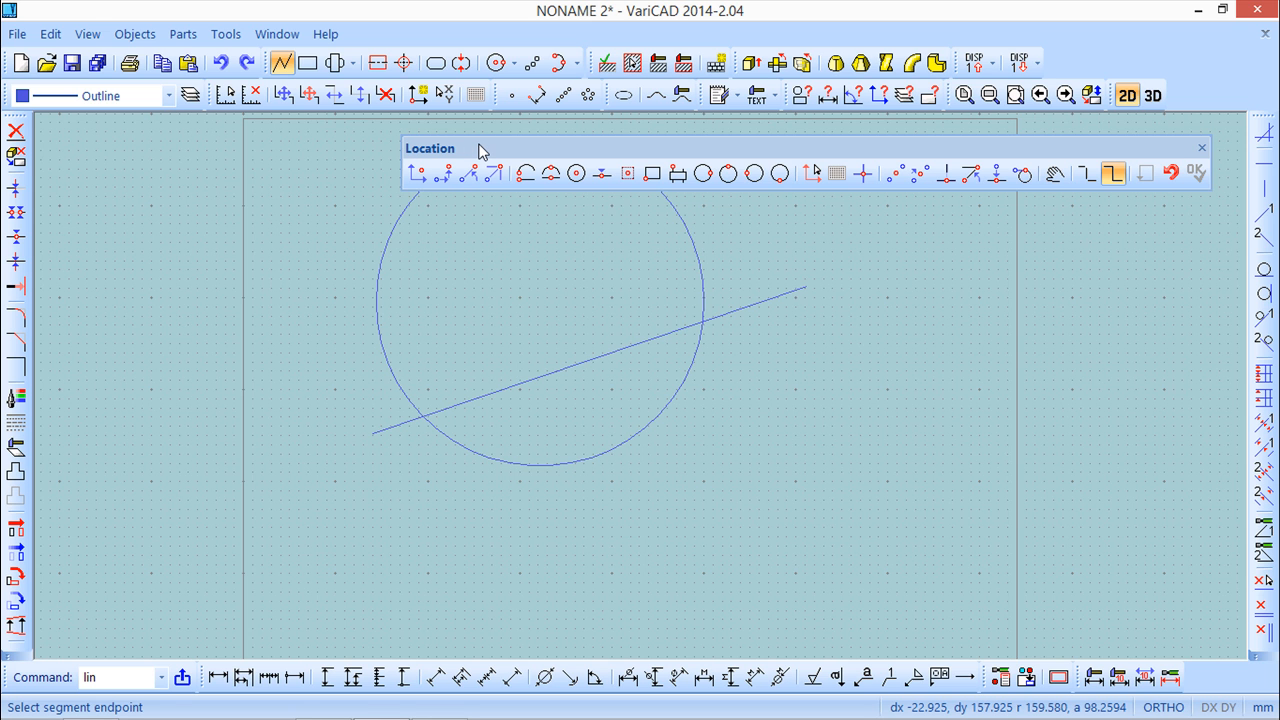
left_click_drag(549, 146, 558, 121)
mouse_move(586, 354)
middle_mouse_down()
mouse_move(586, 503)
mouse_move(604, 423)
middle_mouse_up()
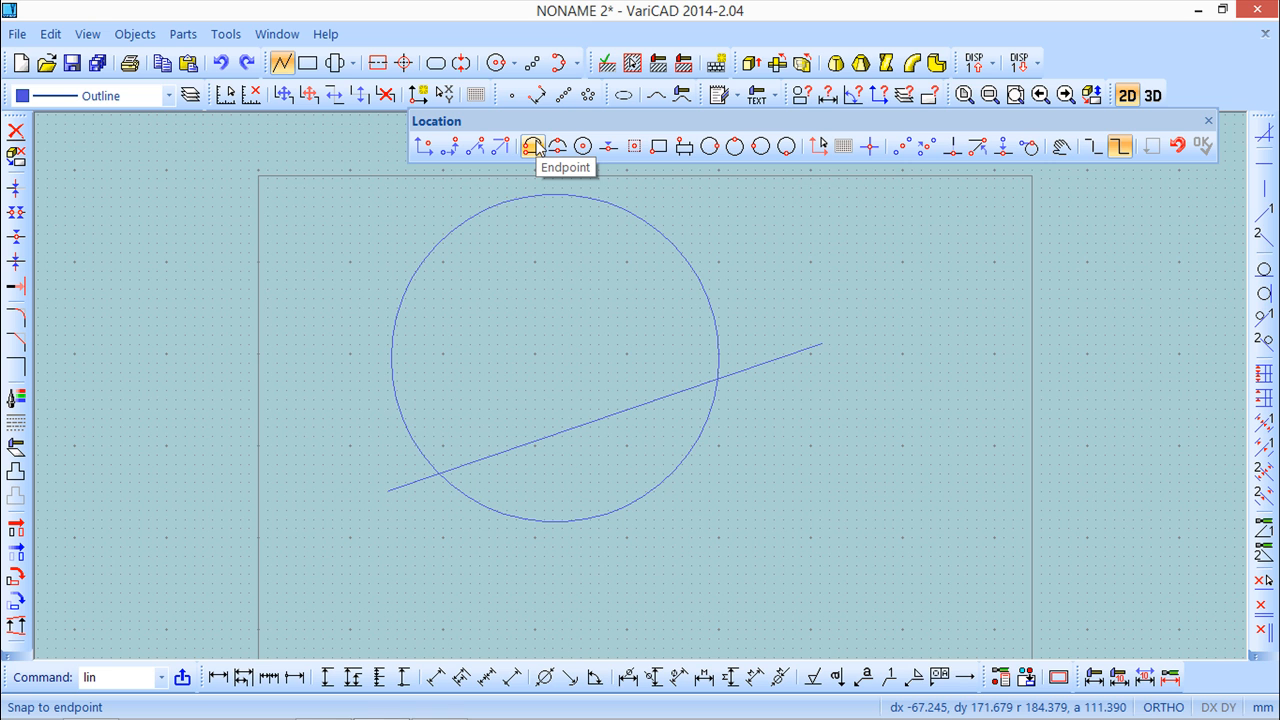
Try starting a line from the slanted line's lower end with the Endpoint snap.
left_click(533, 147)
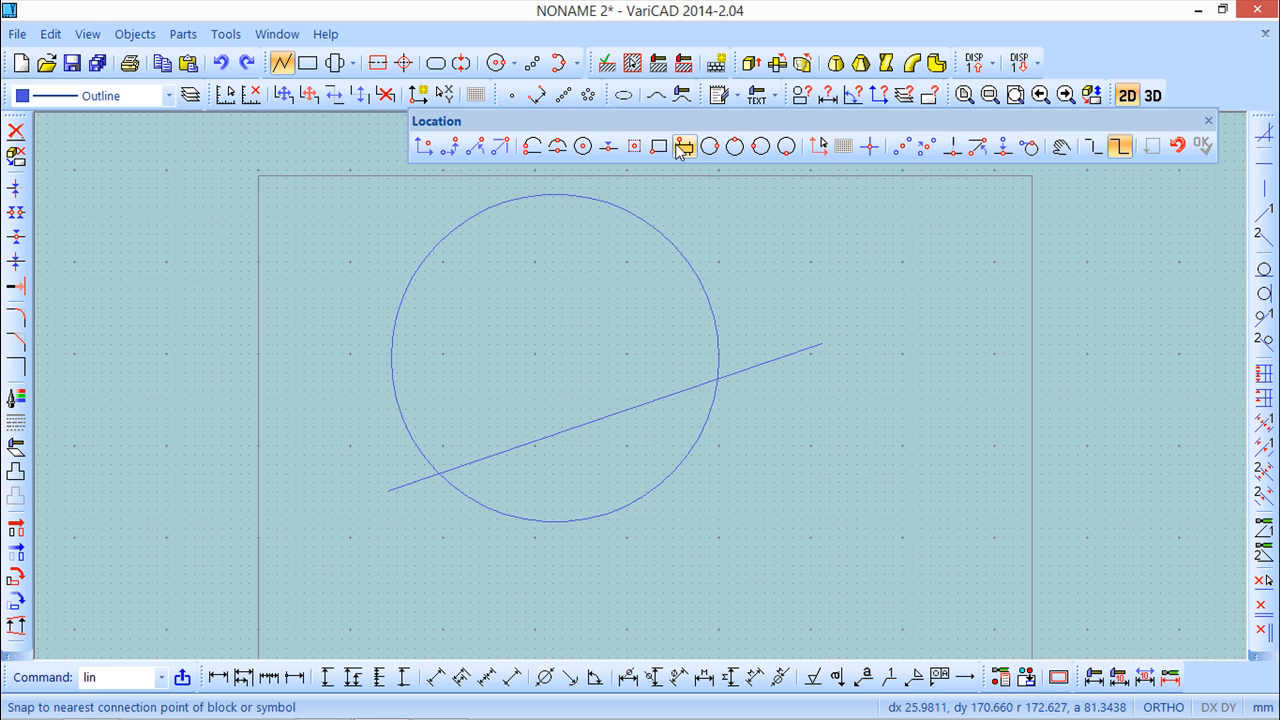
left_click(533, 148)
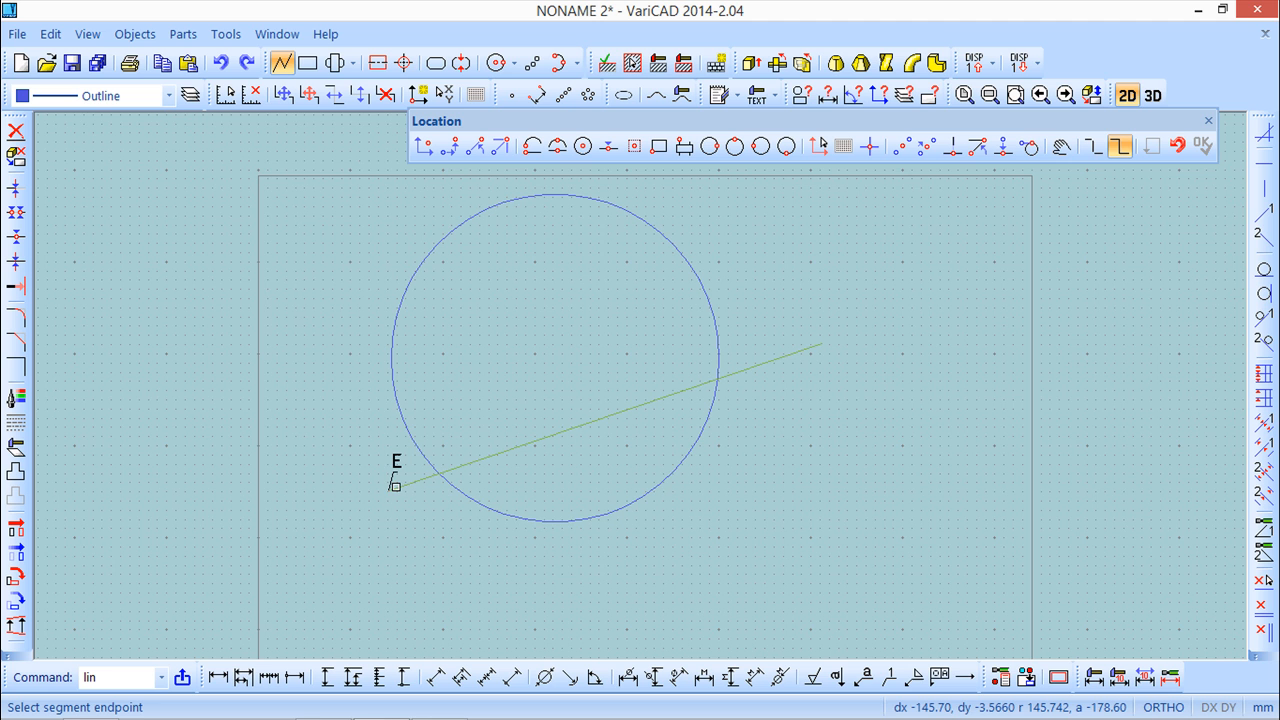
left_click(394, 487)
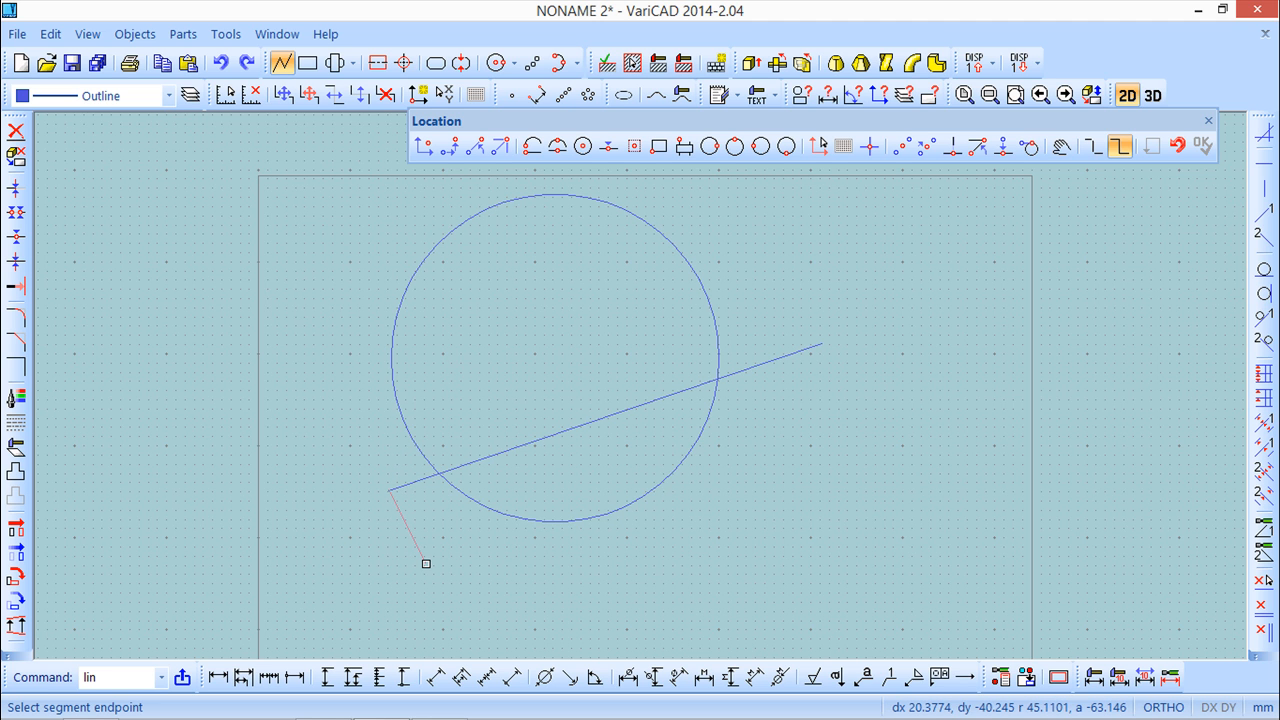
key("Escape")
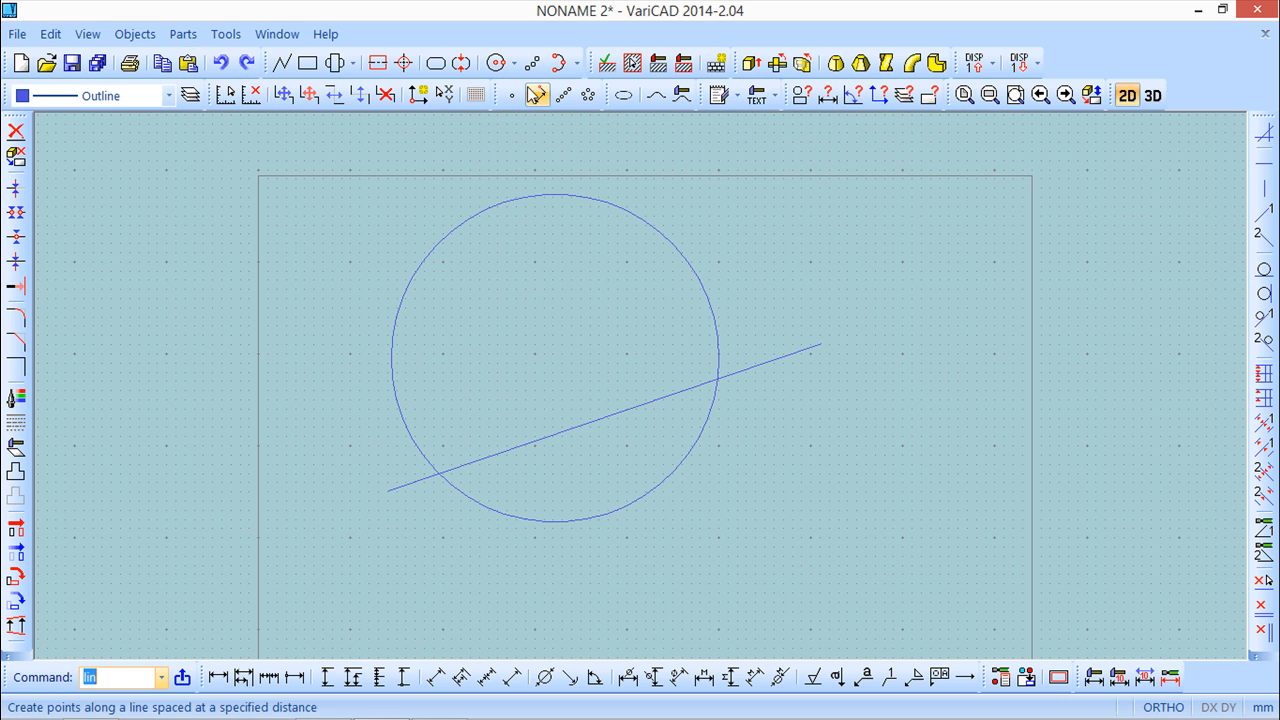
Draw a three-point arc, bulging upward, above the slanted line's upper end and beside the circle.
left_click(559, 63)
left_click(758, 313)
left_click(836, 257)
left_click(930, 319)
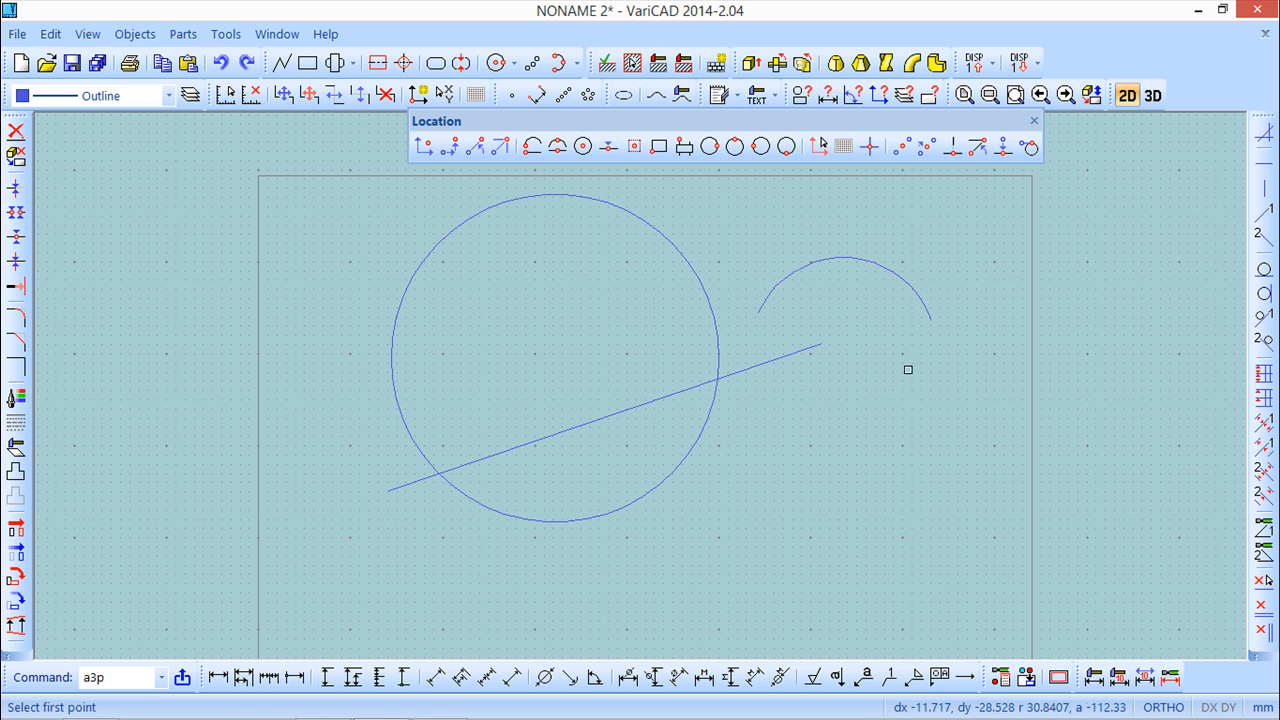
left_click(1034, 120)
Try drawing a line from the arc's center to a point on the arc using object snaps.
left_click(283, 63)
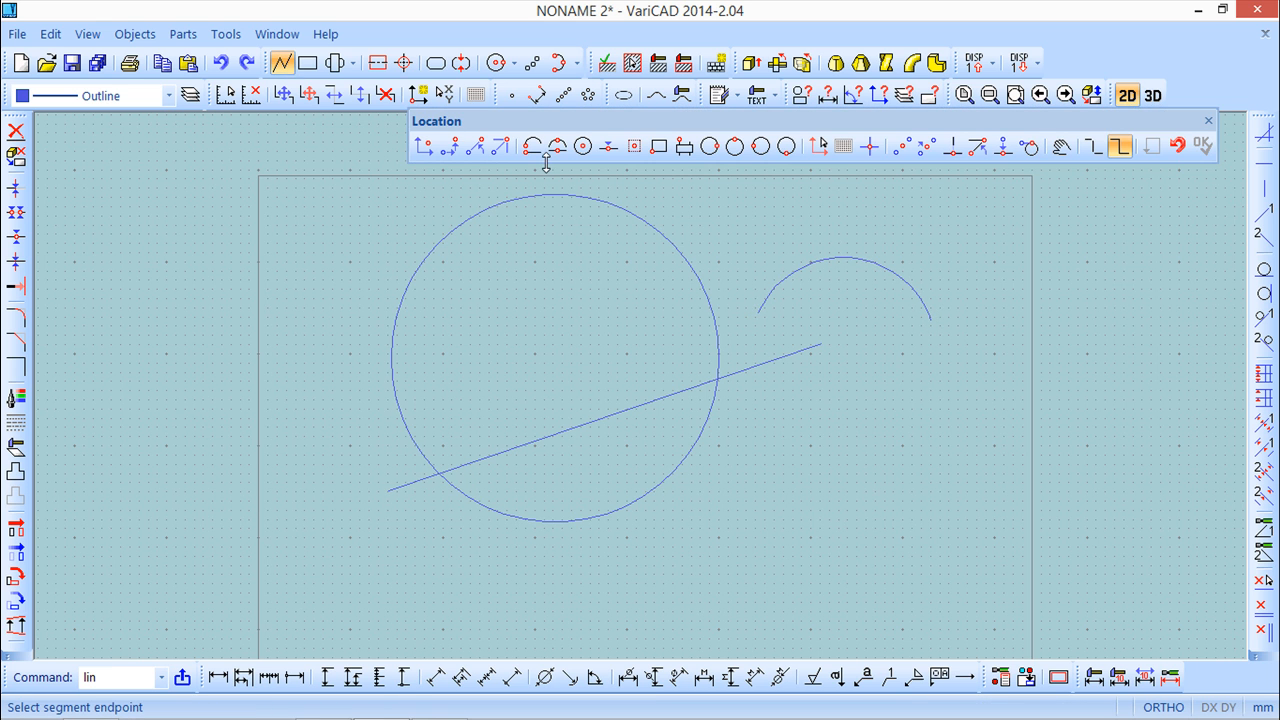
left_click(533, 148)
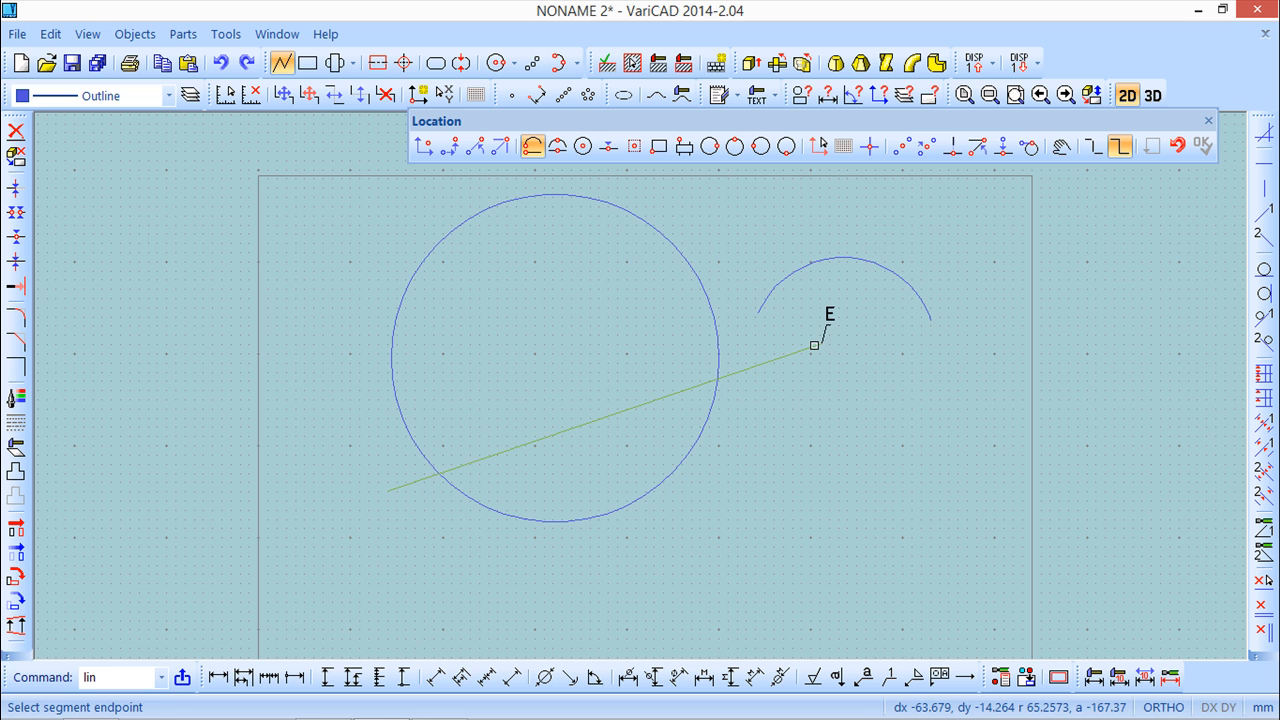
left_click(557, 148)
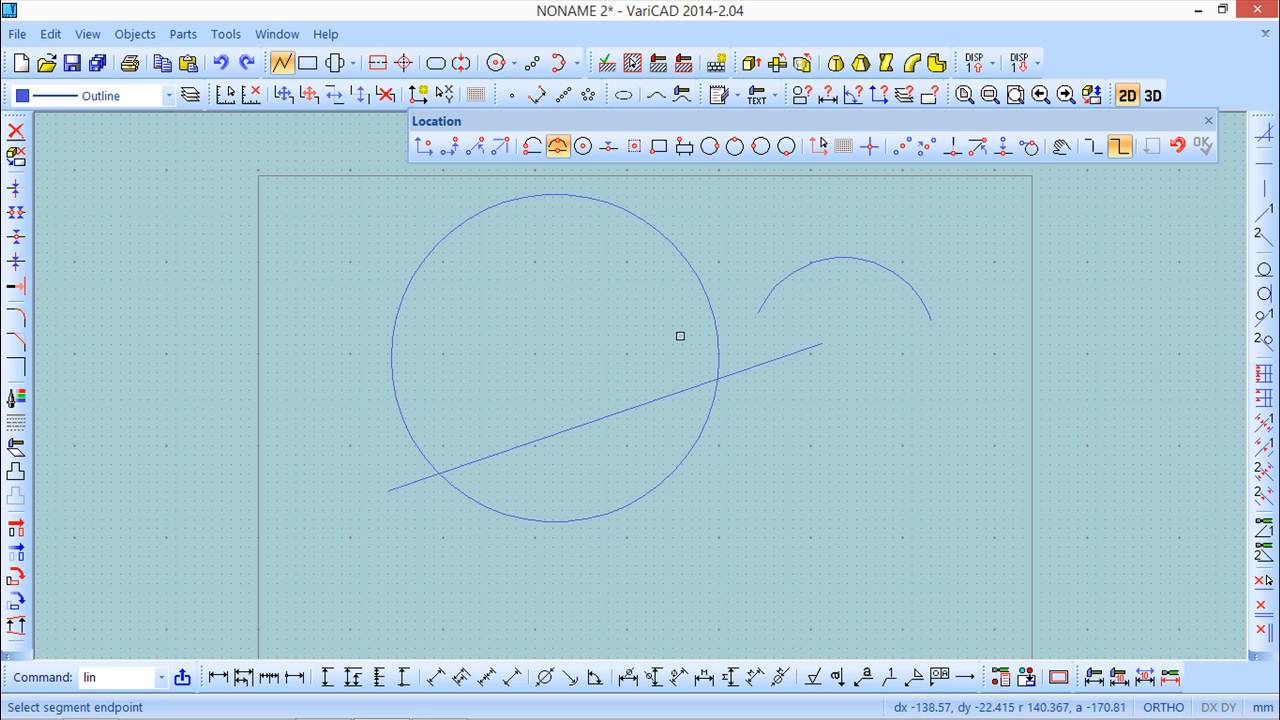
left_click(583, 148)
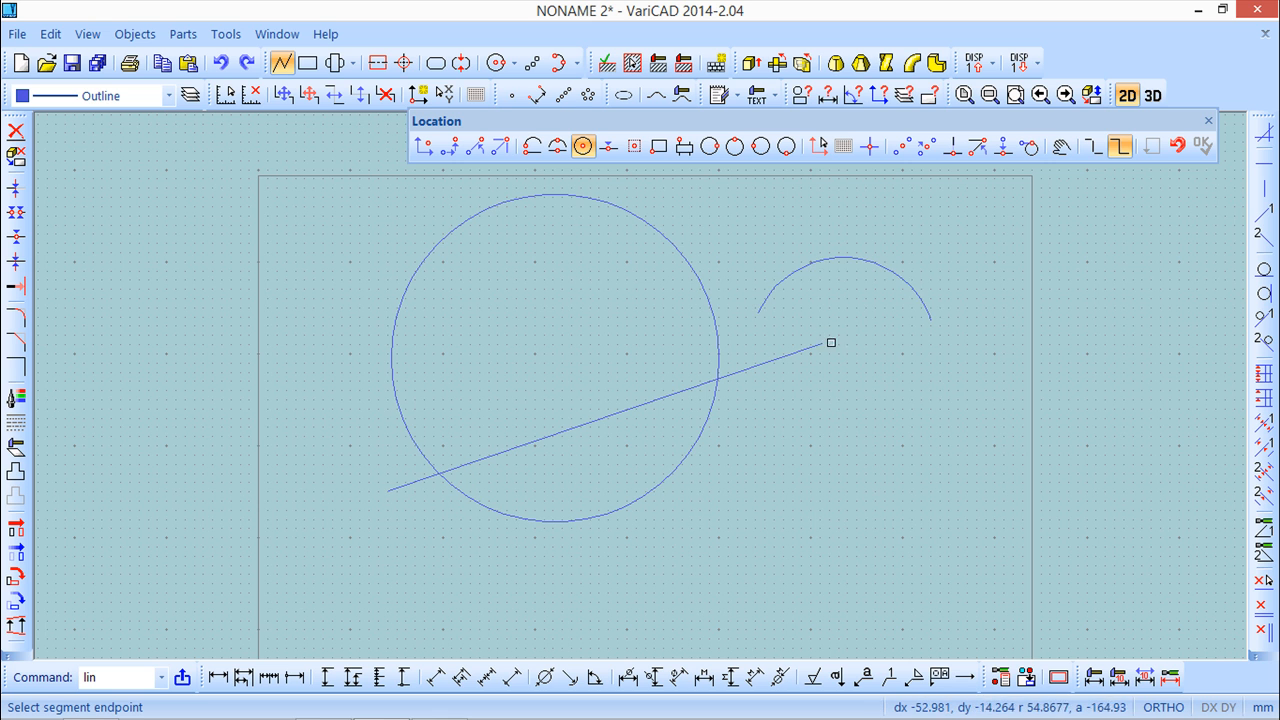
left_click(883, 284)
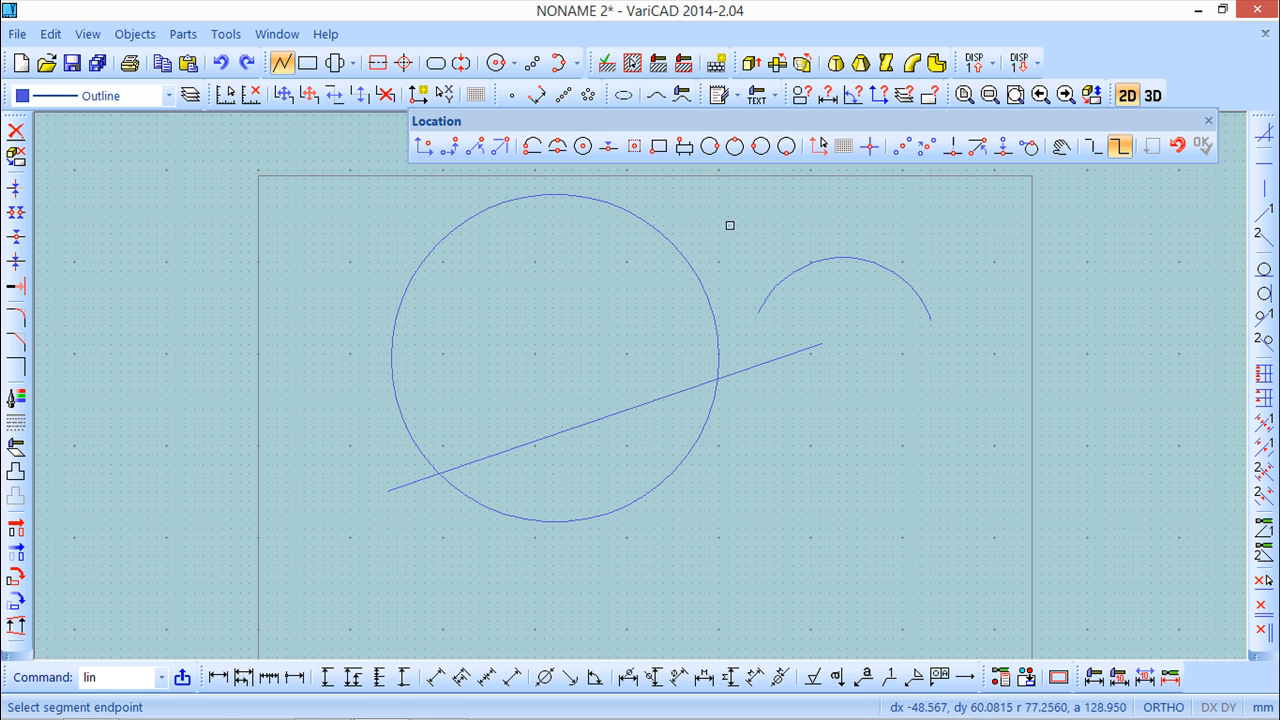
left_click(608, 147)
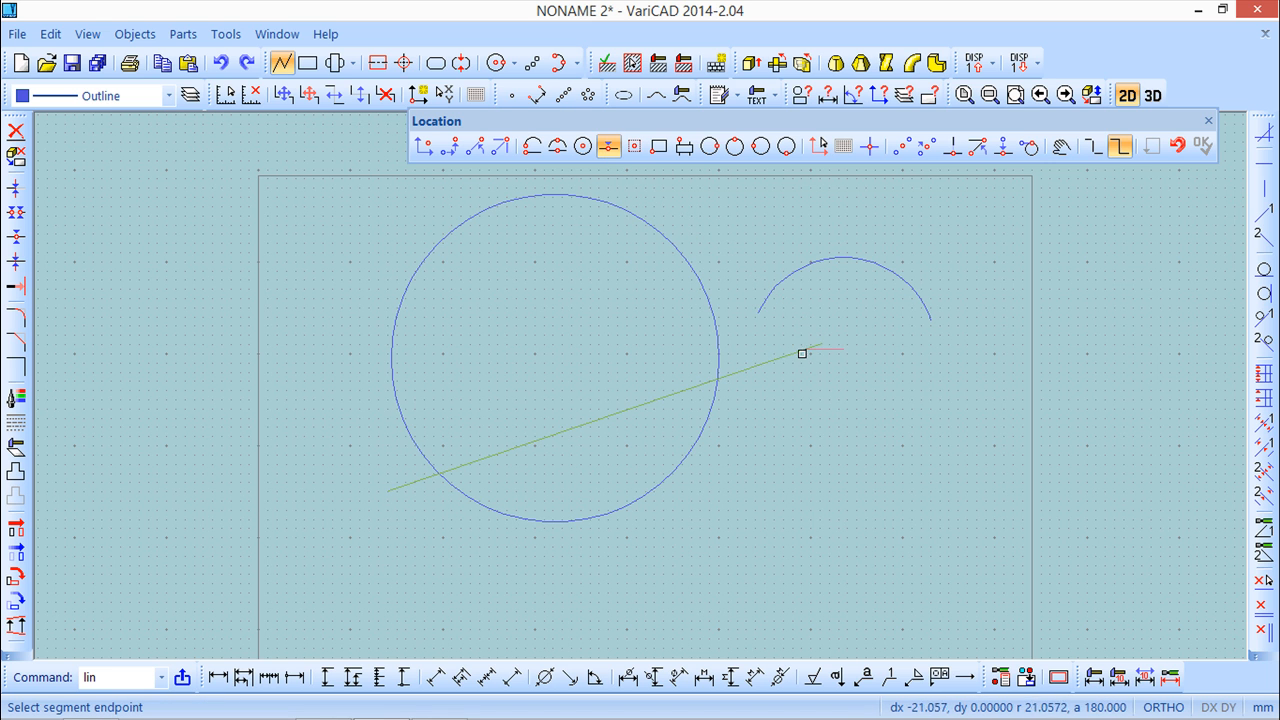
left_click(781, 283)
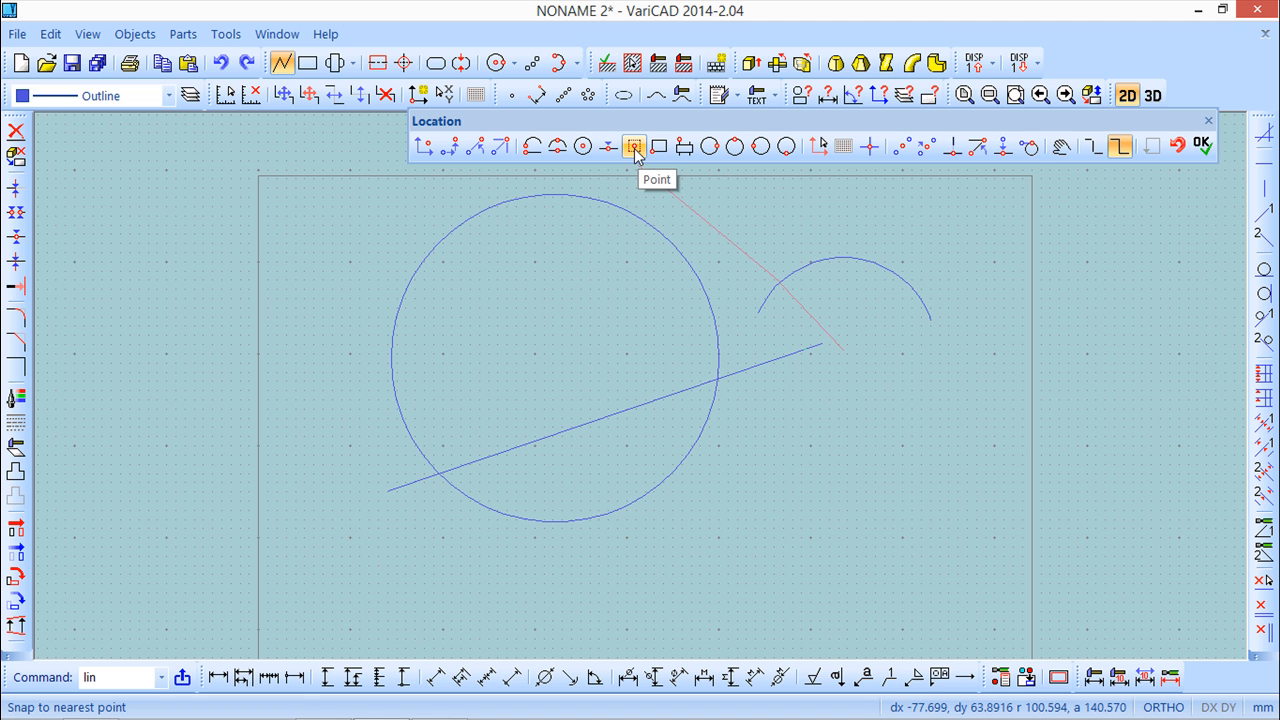
Place a point object just below the upper end of the slanted line.
left_click(135, 34)
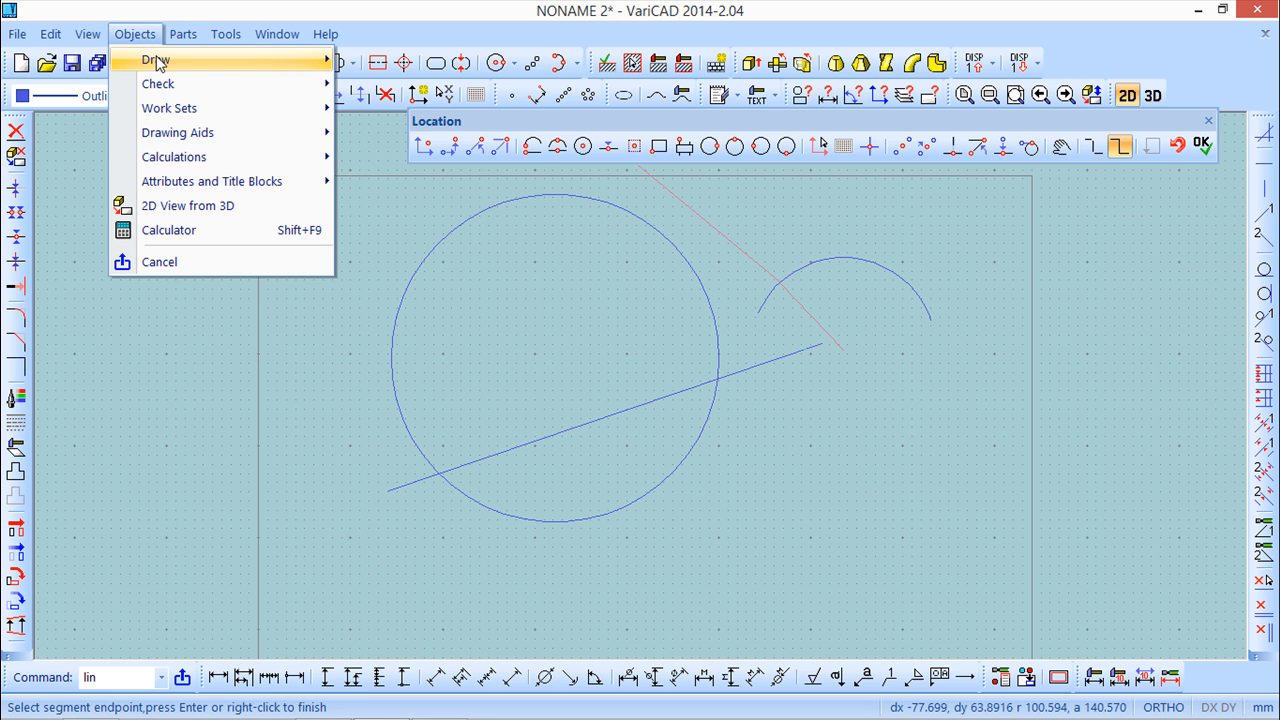
mouse_move(156, 56)
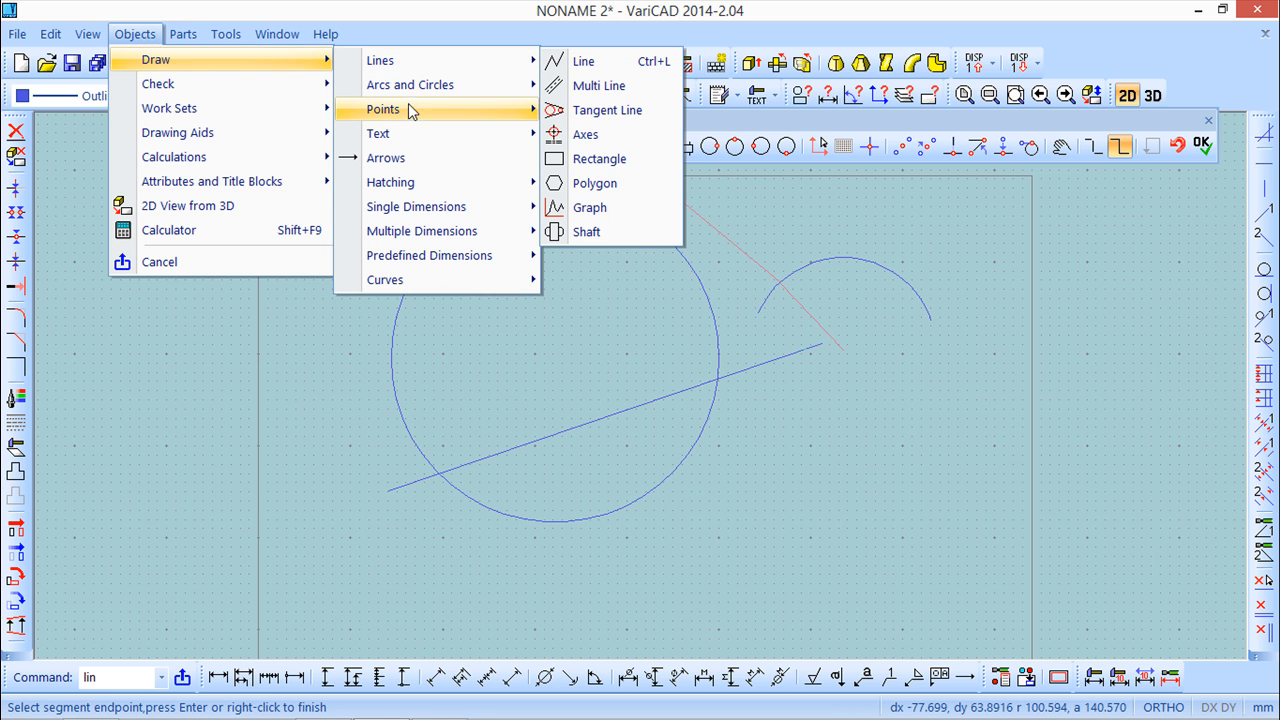
mouse_move(408, 108)
left_click(585, 110)
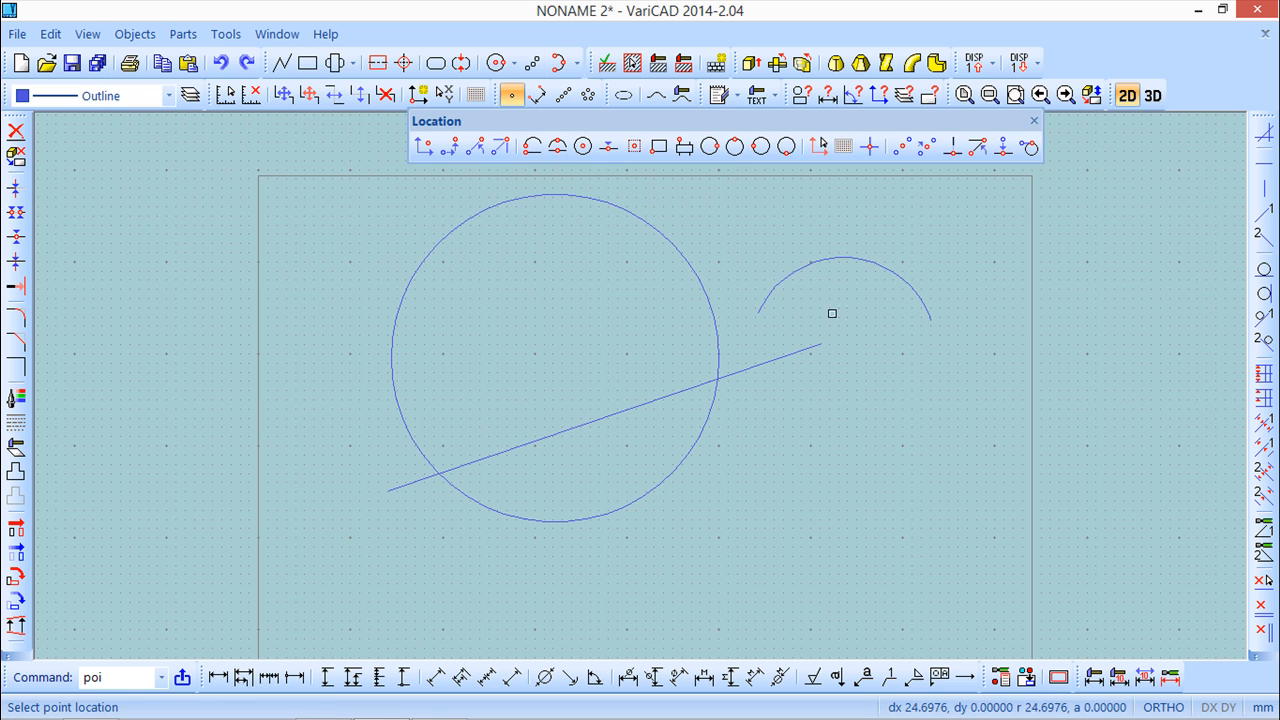
left_click(804, 386)
scroll(836, 429, "up", 2)
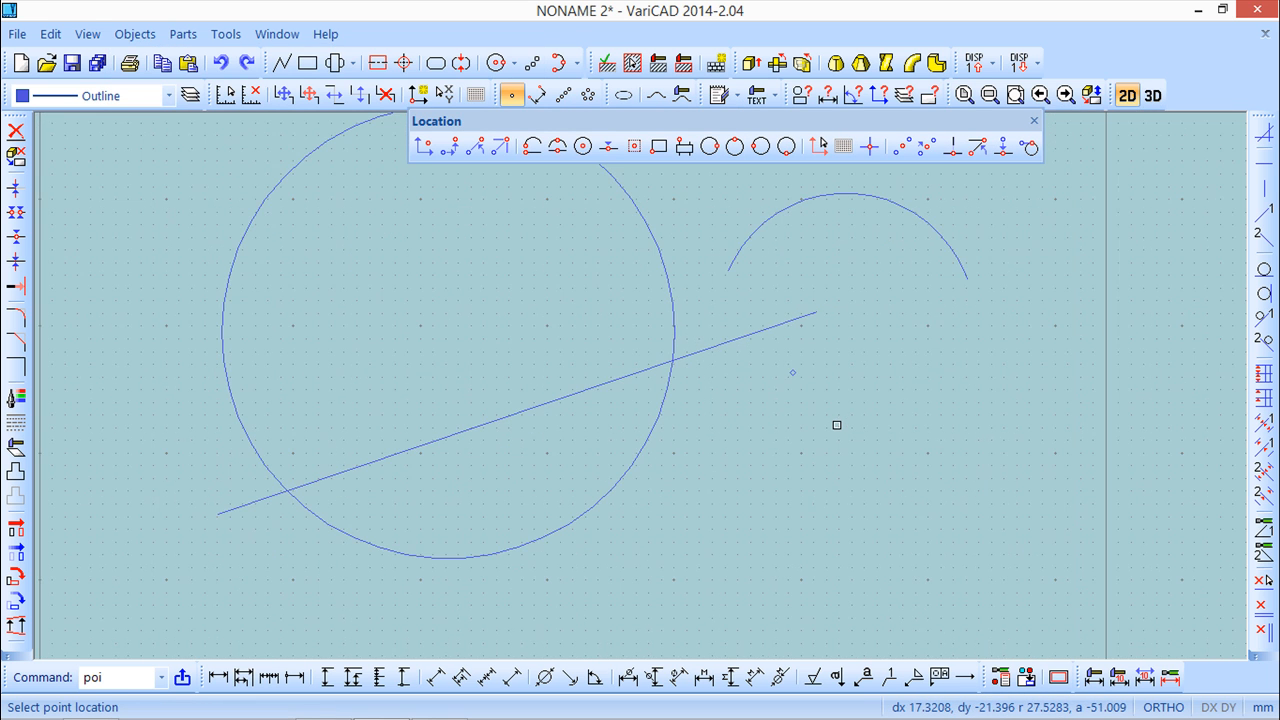
middle_click_drag(843, 403, 823, 446)
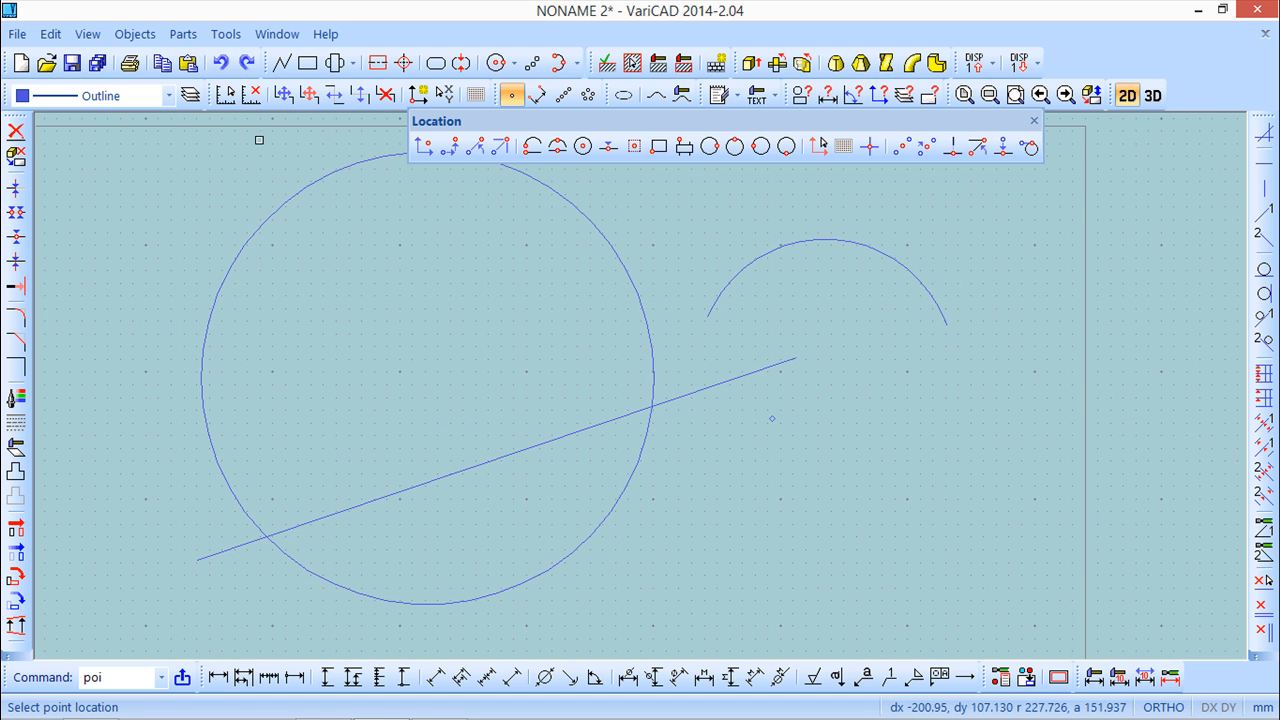
Try starting a line from the newly placed point object with the Point snap.
left_click(283, 64)
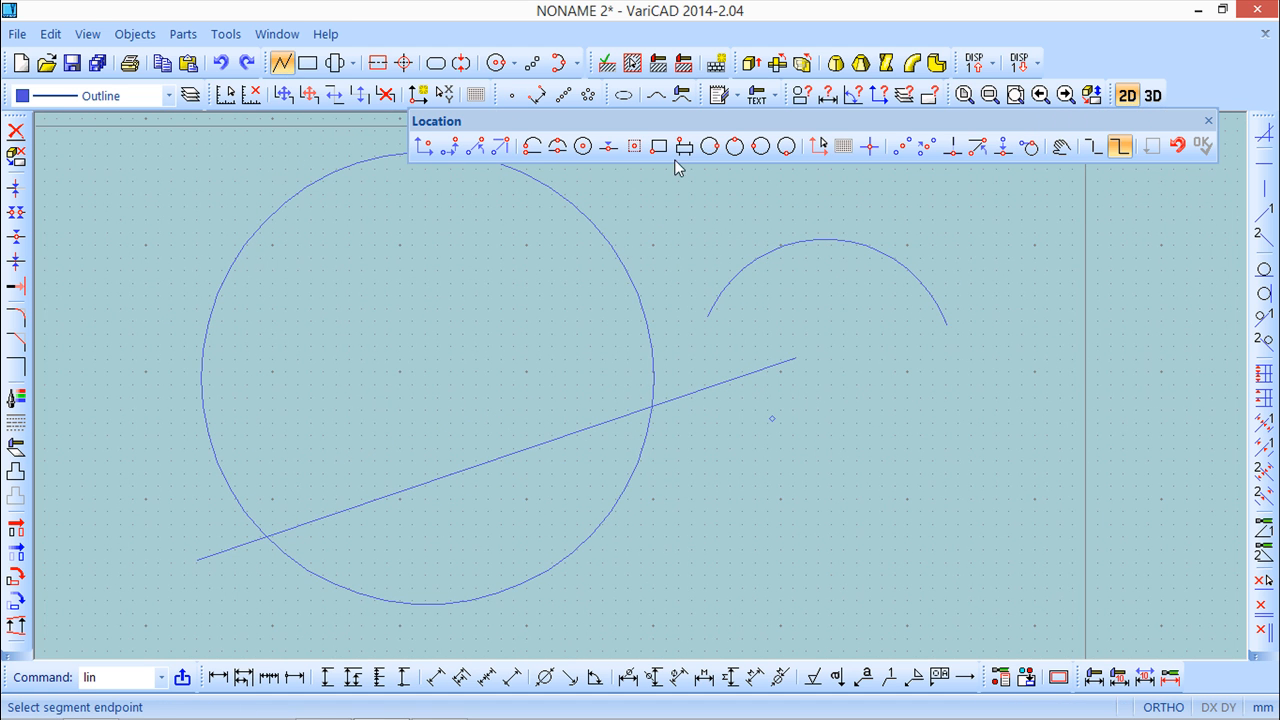
left_click(634, 146)
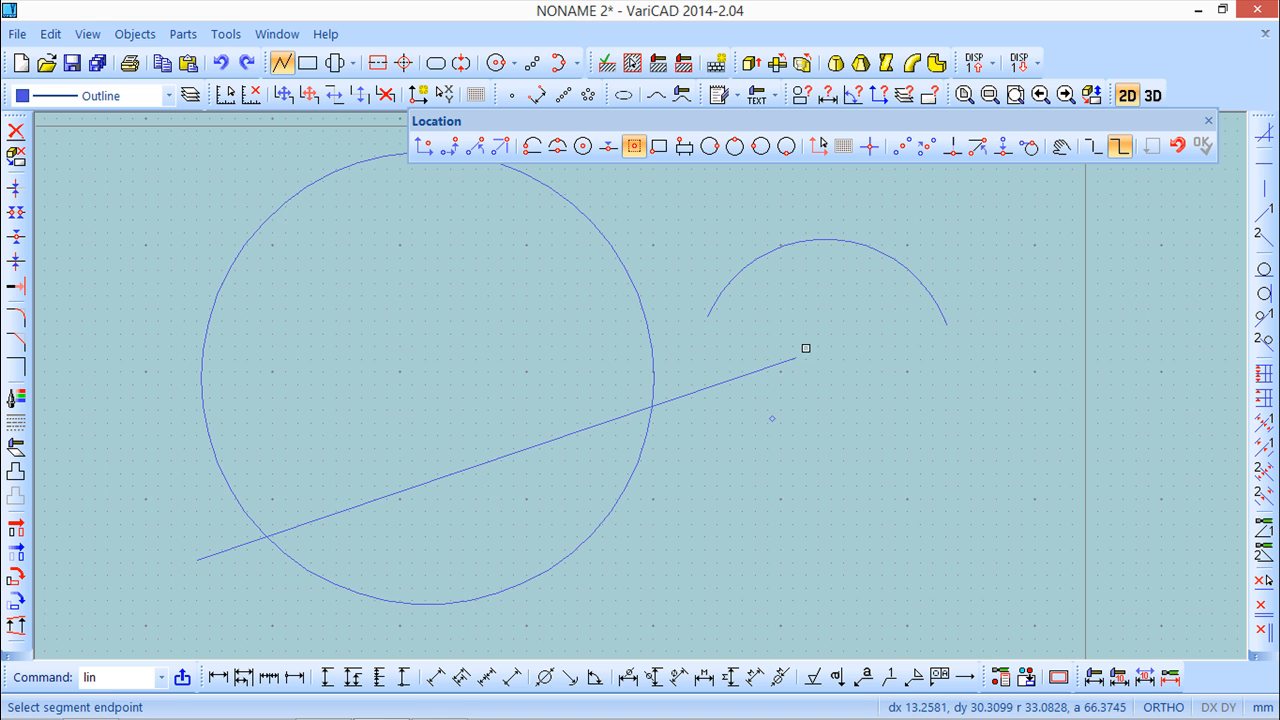
left_click(775, 422)
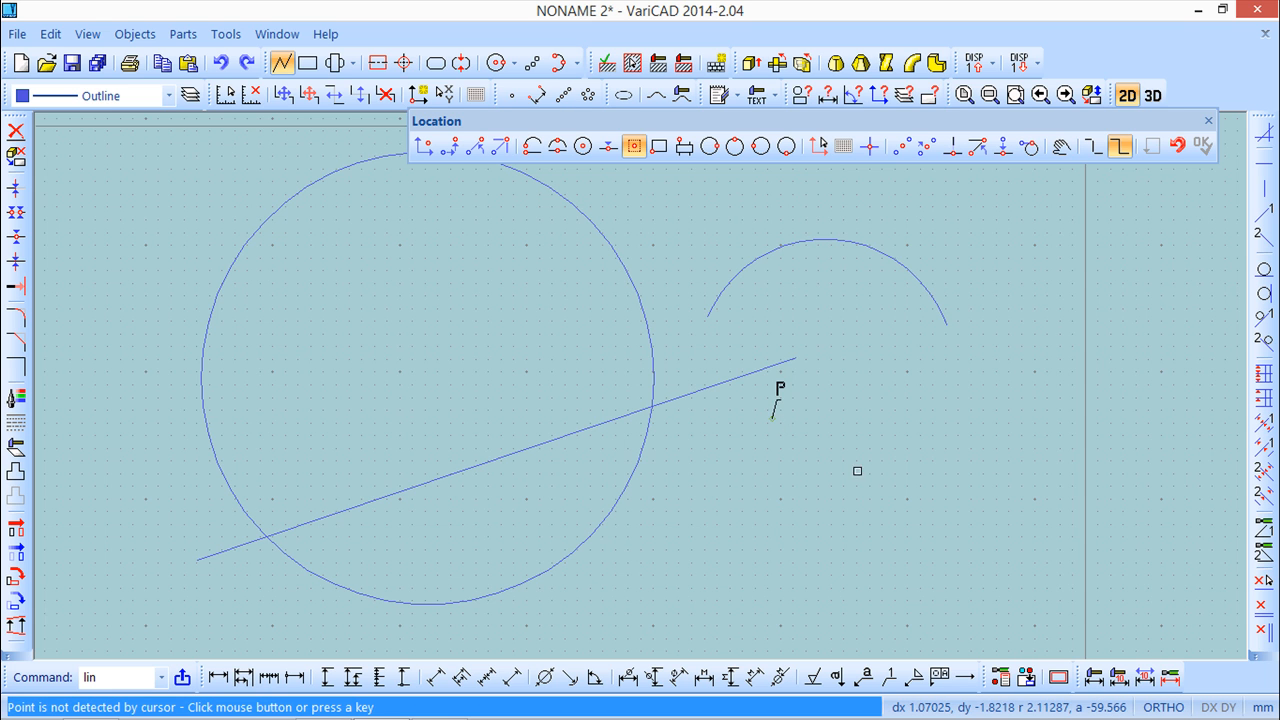
left_click(811, 465)
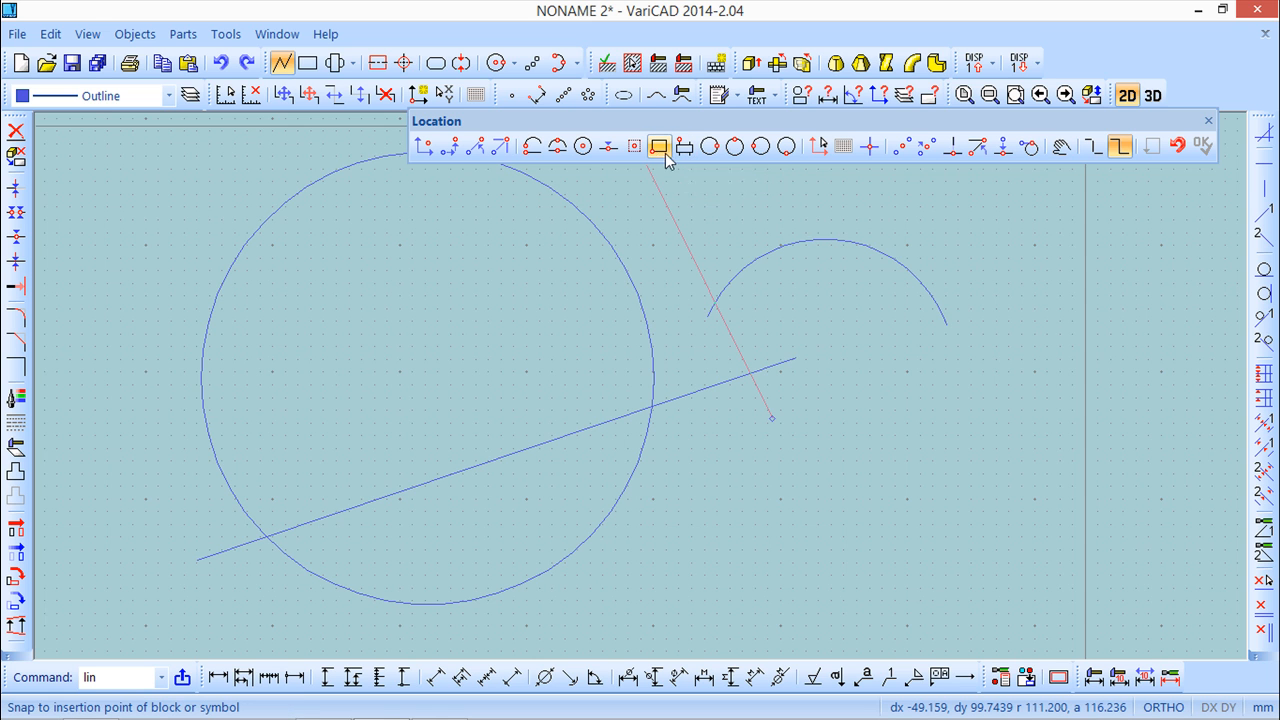
key("Escape")
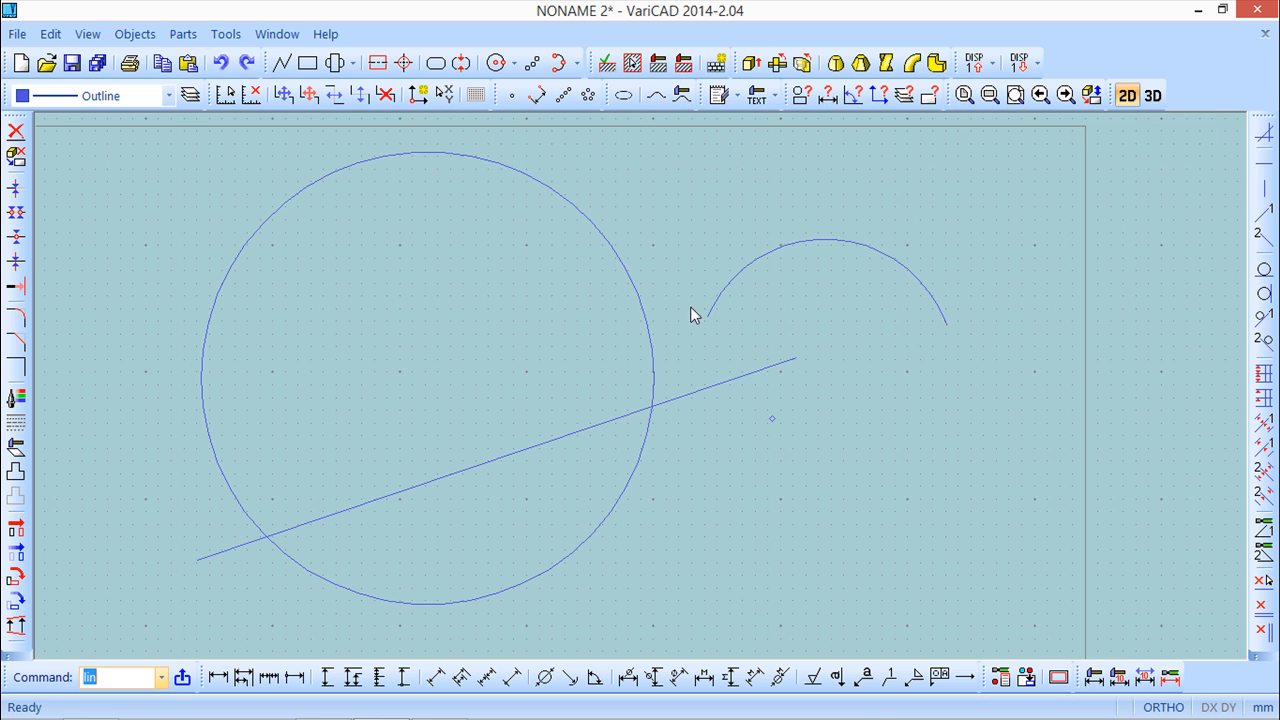
Insert the two-position valve symbol with a diagonal and a vertical arrow from the hydraulic symbols at the slanted line's upper endpoint.
middle_click_drag(652, 298, 555, 345)
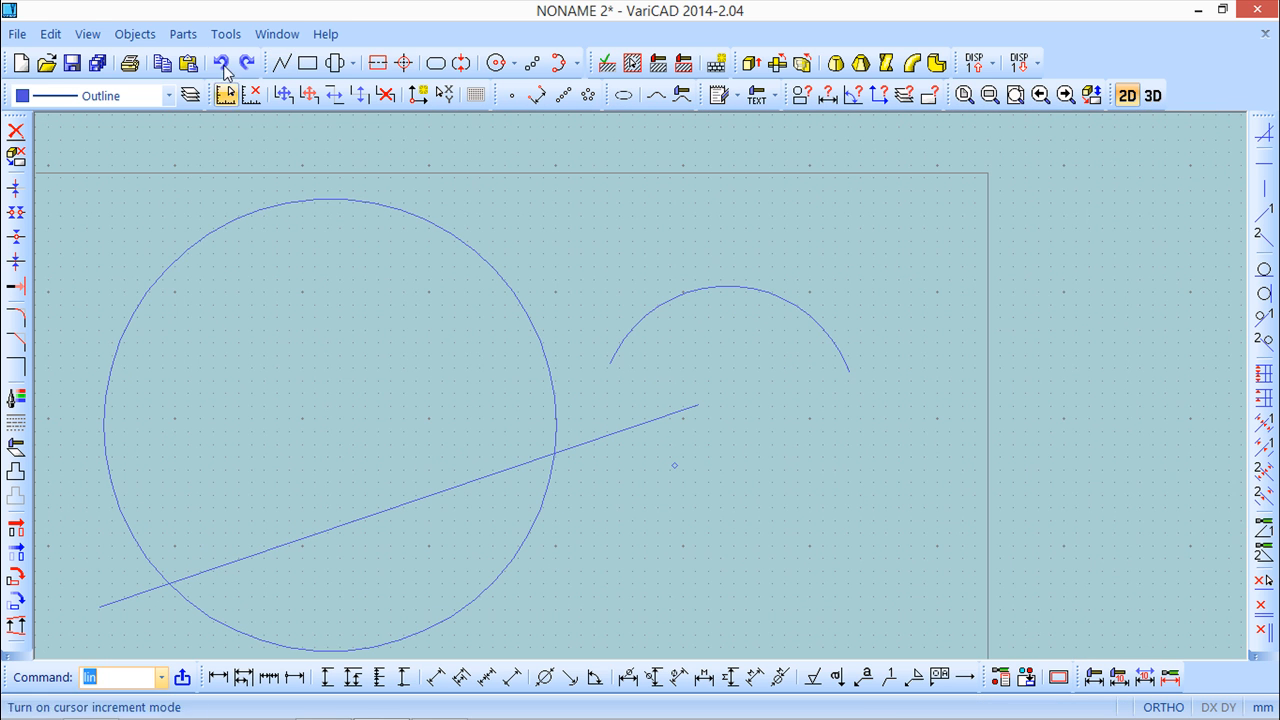
left_click(182, 36)
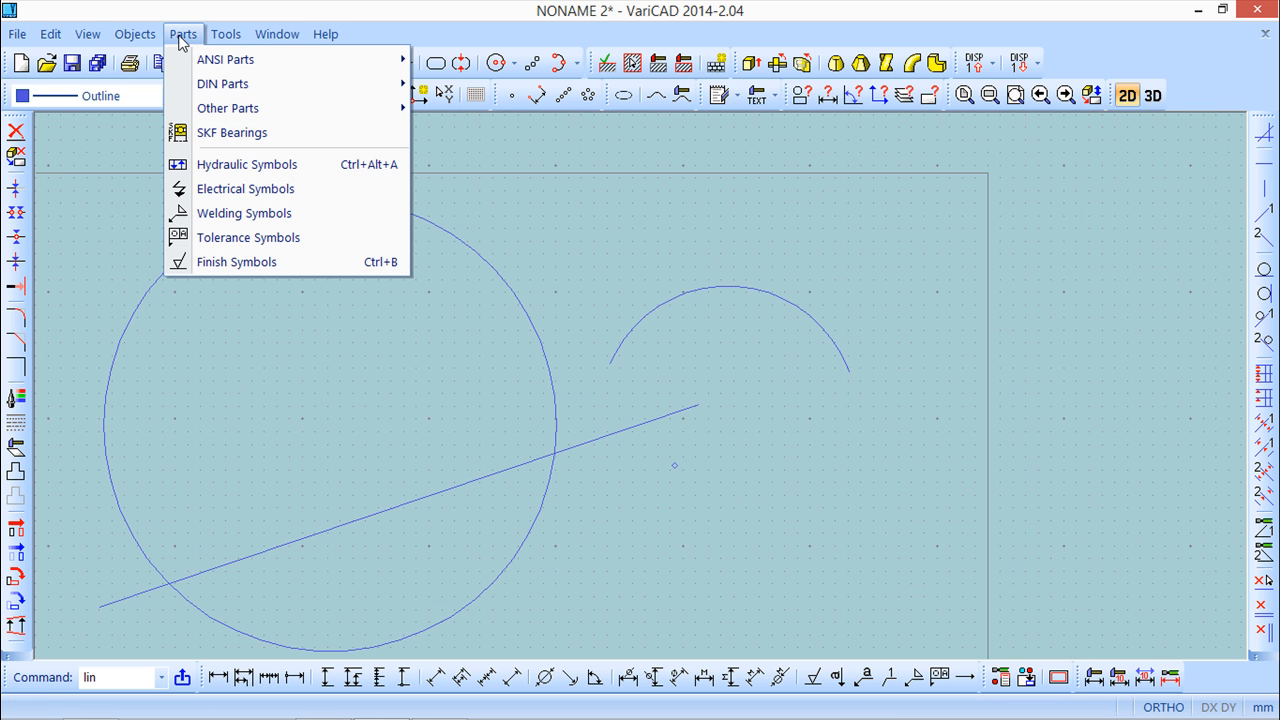
left_click(267, 166)
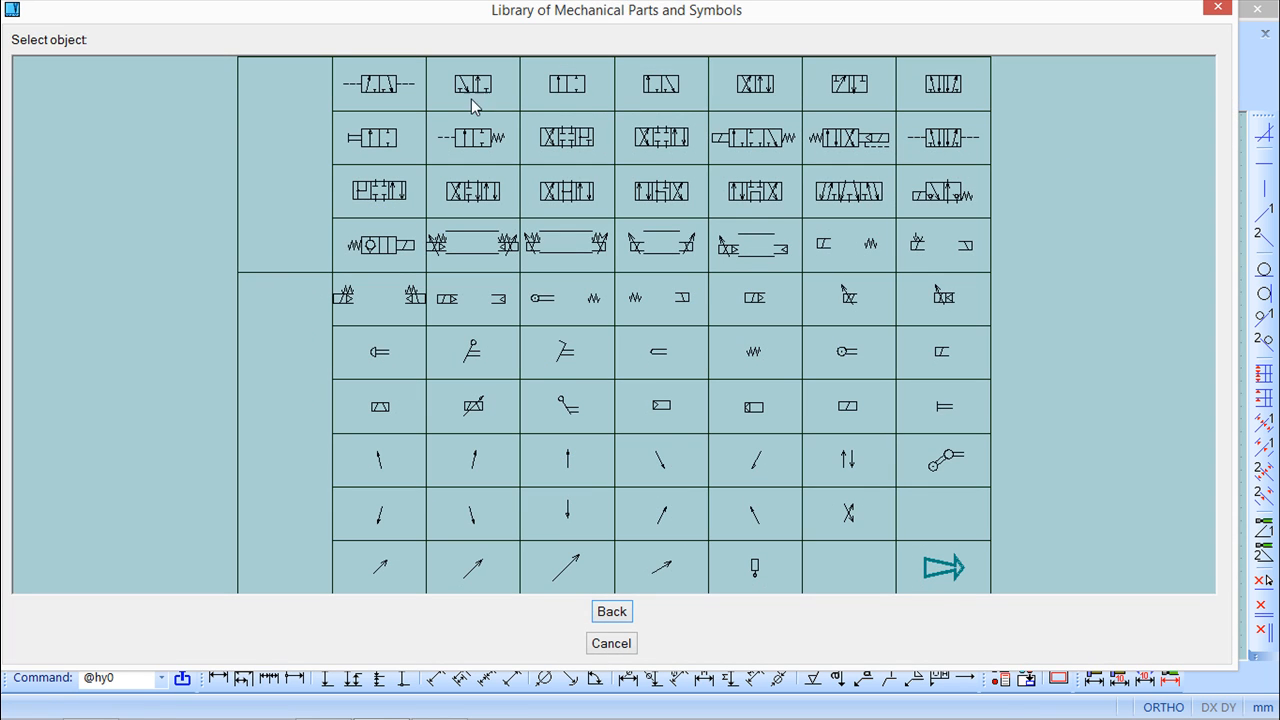
left_click(470, 92)
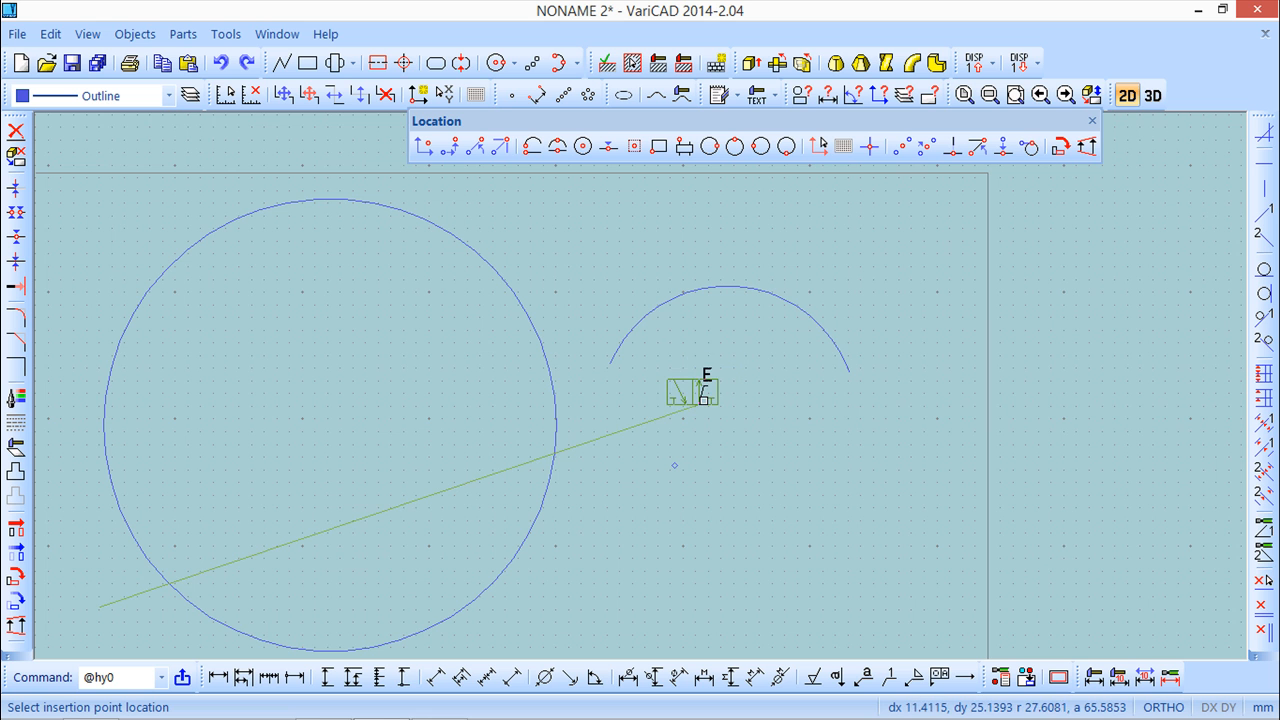
left_click(703, 398)
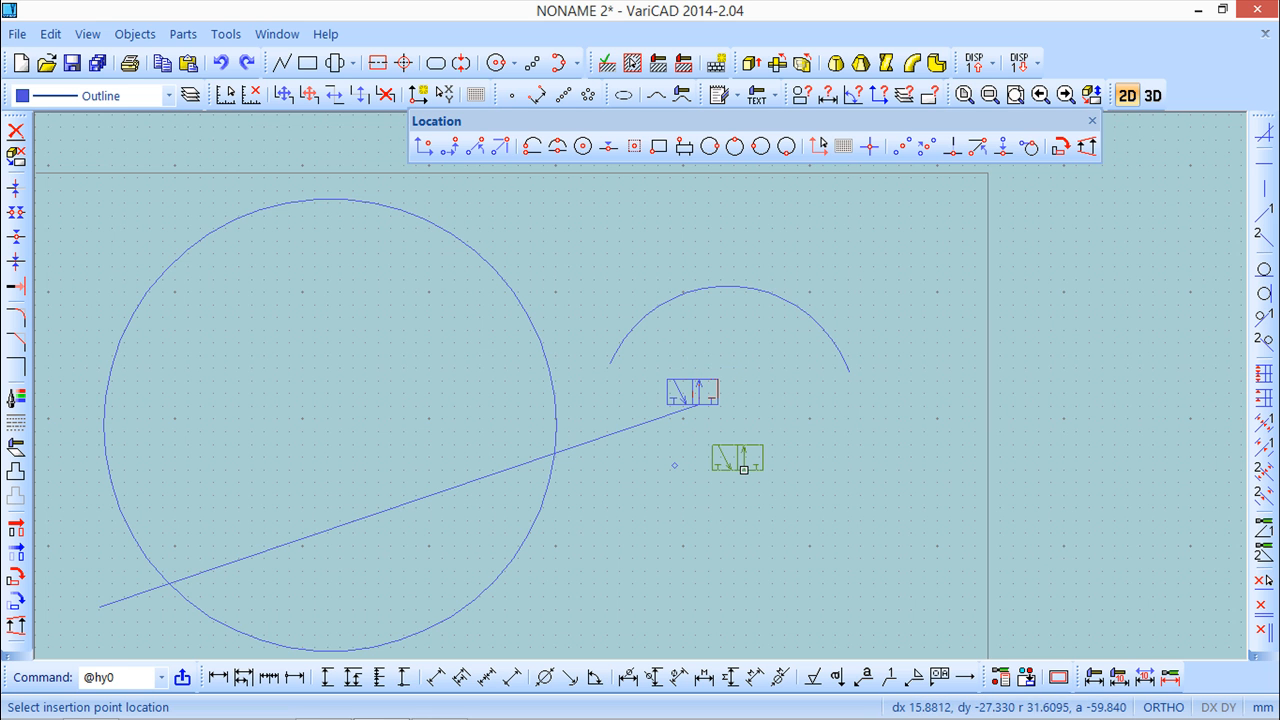
key("Escape")
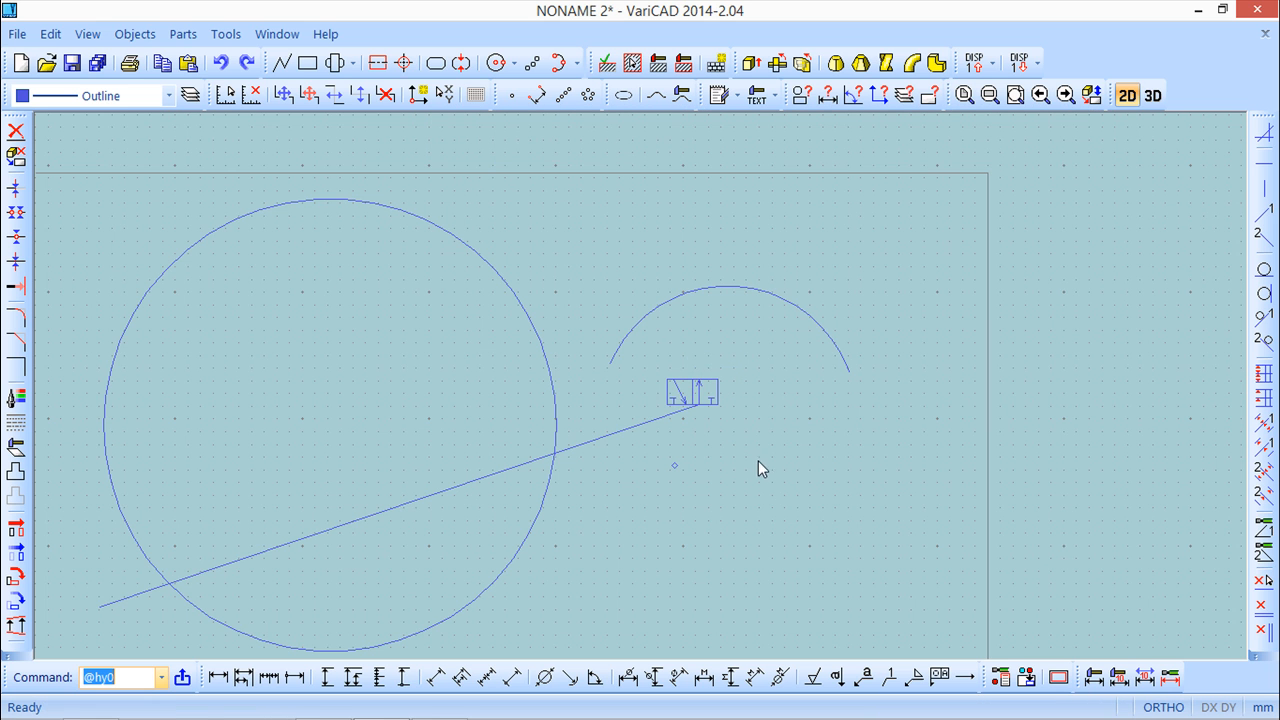
Try starting a line from the hydraulic symbol's insertion point using the block insertion point snap.
left_click(281, 62)
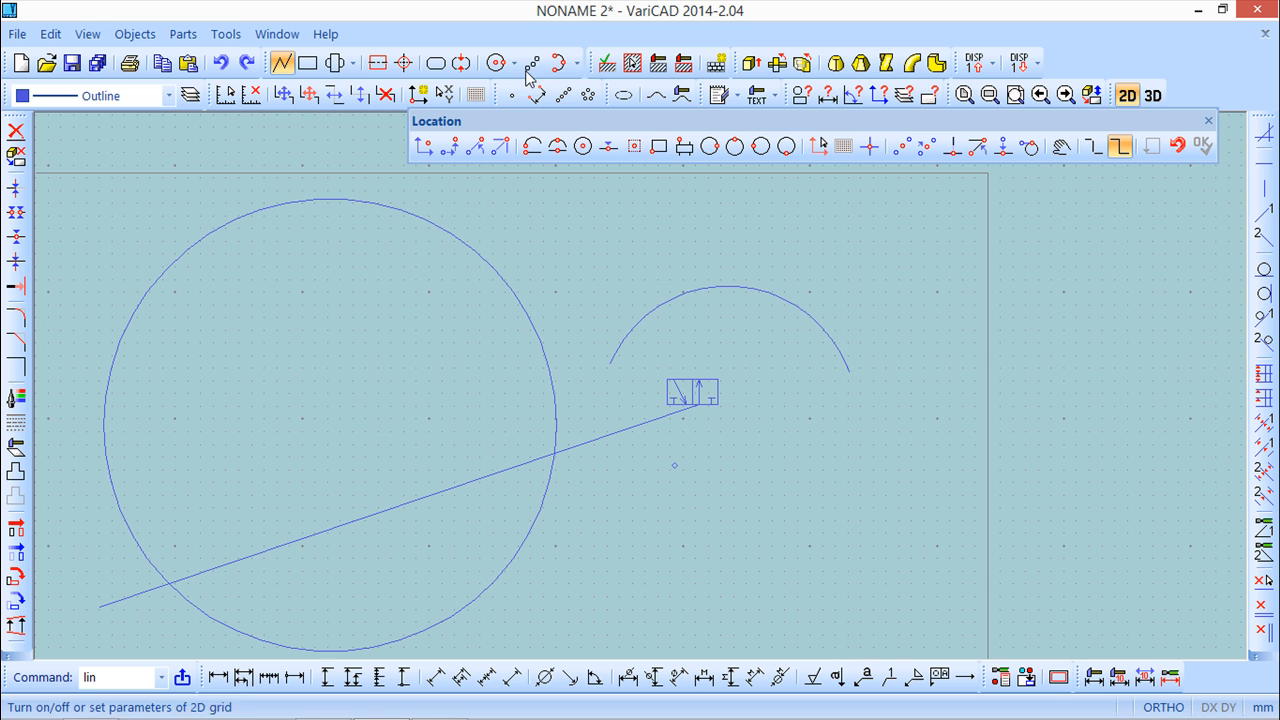
left_click(659, 149)
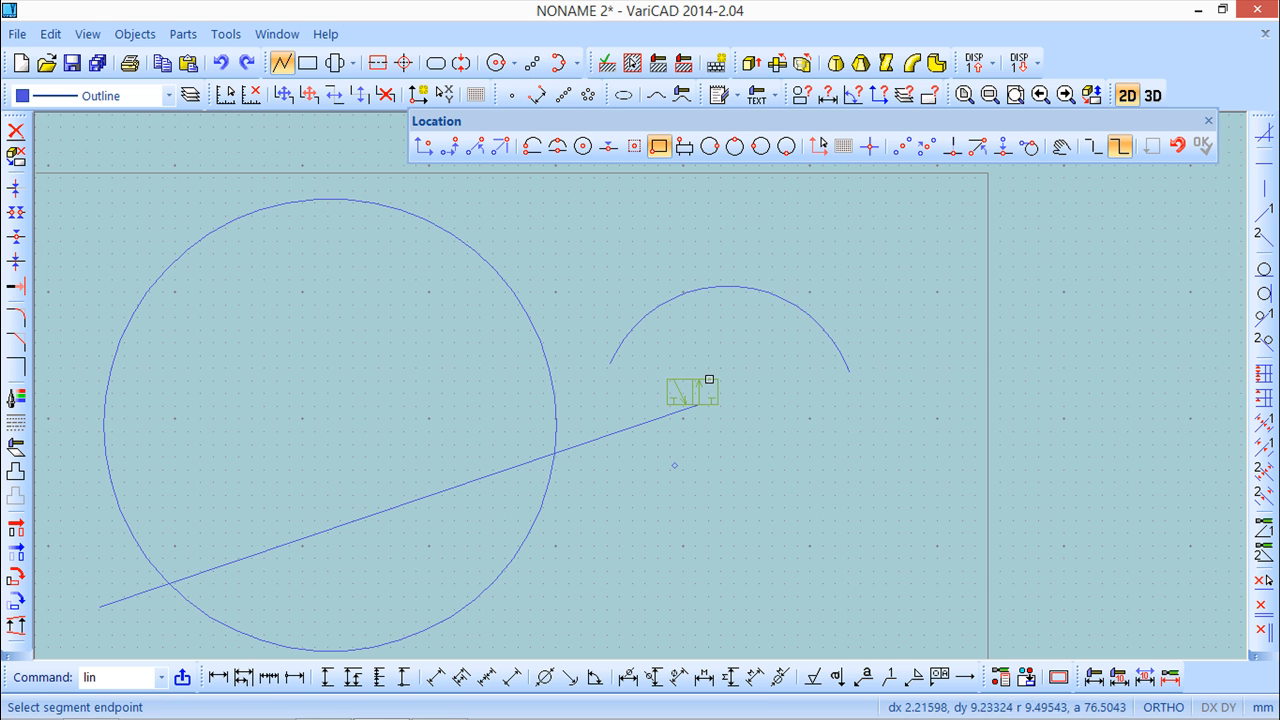
left_click(709, 379)
scroll(776, 471, "up", 1)
scroll(766, 457, "up", 2)
scroll(760, 452, "down", 3)
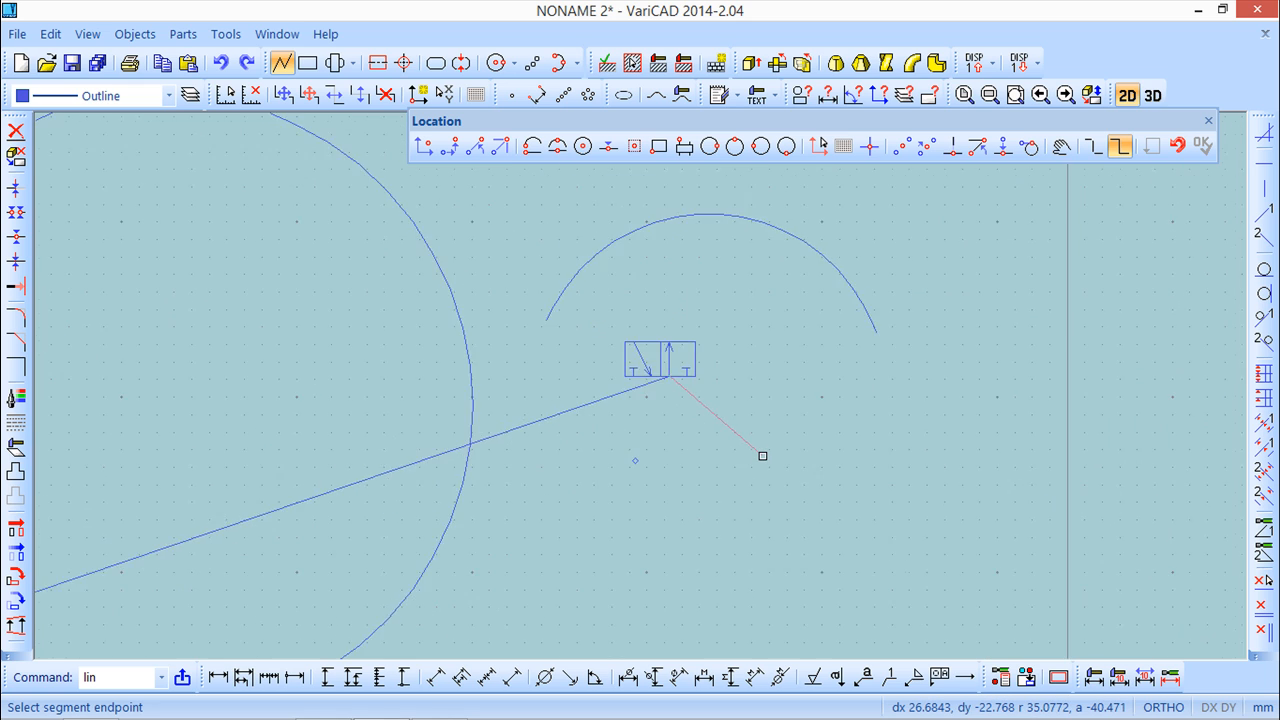
scroll(763, 456, "down", 2)
scroll(760, 452, "up", 3)
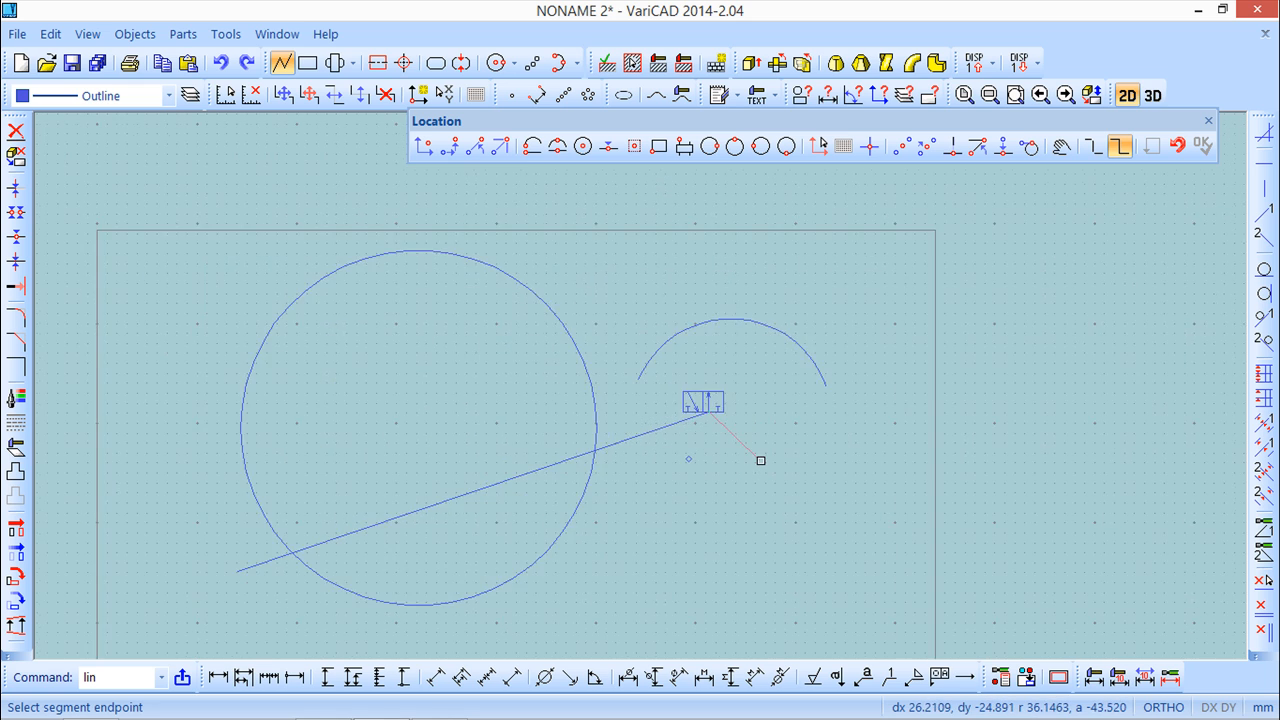
scroll(759, 459, "up", 1)
middle_click_drag(705, 442, 926, 514)
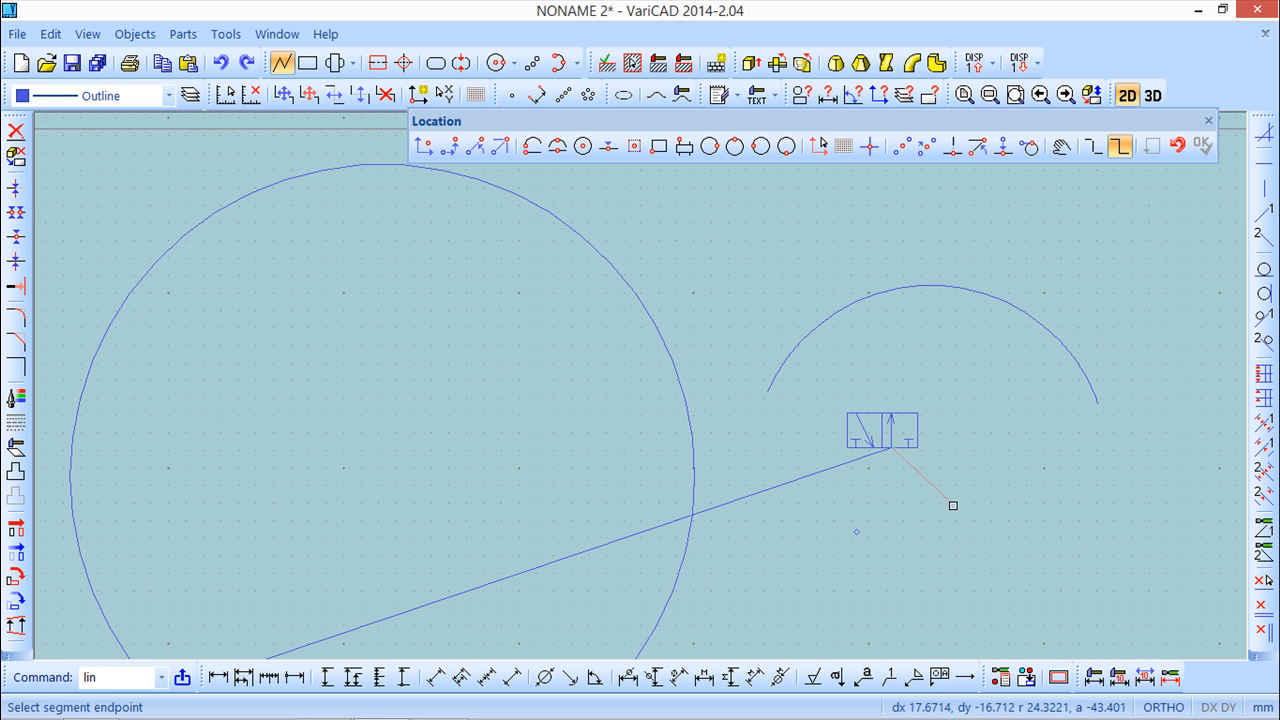
key("Escape")
Draw a two-segment line from the circle's 1st quadrant up to an exact cursor location, and down across the arc to a point beneath it.
left_click(281, 62)
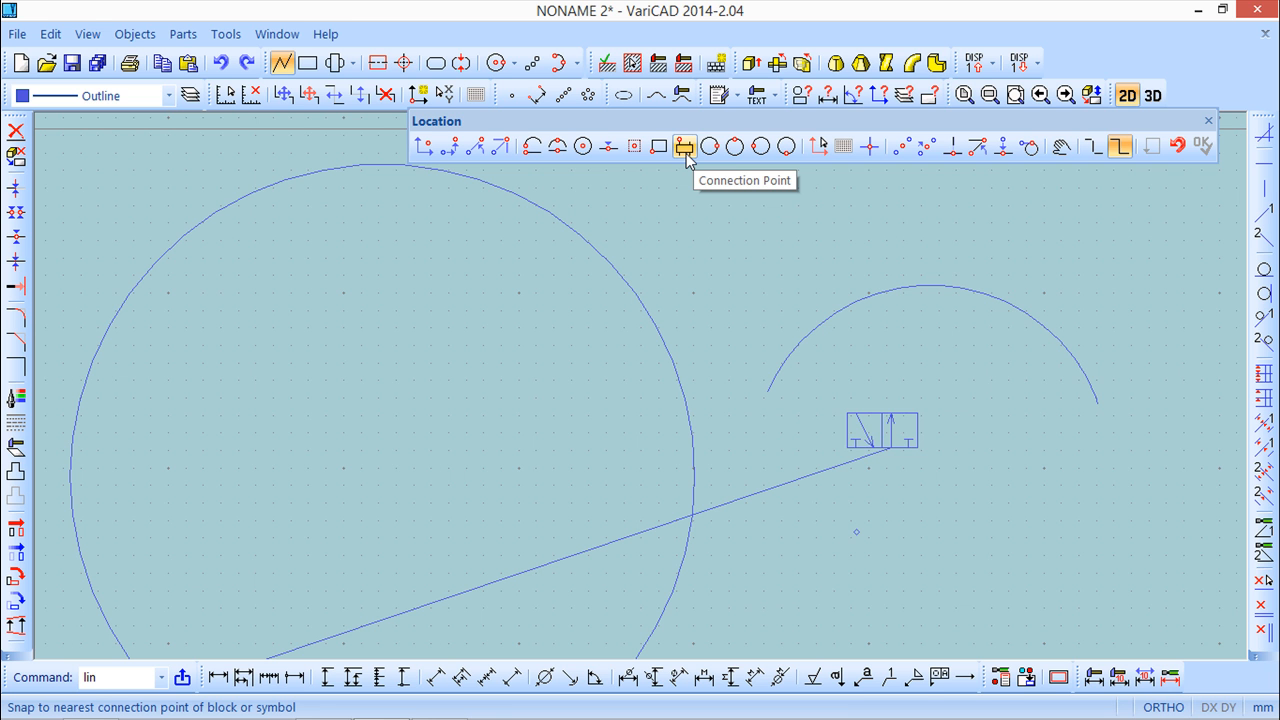
scroll(735, 333, "up", 1)
scroll(745, 355, "down", 2)
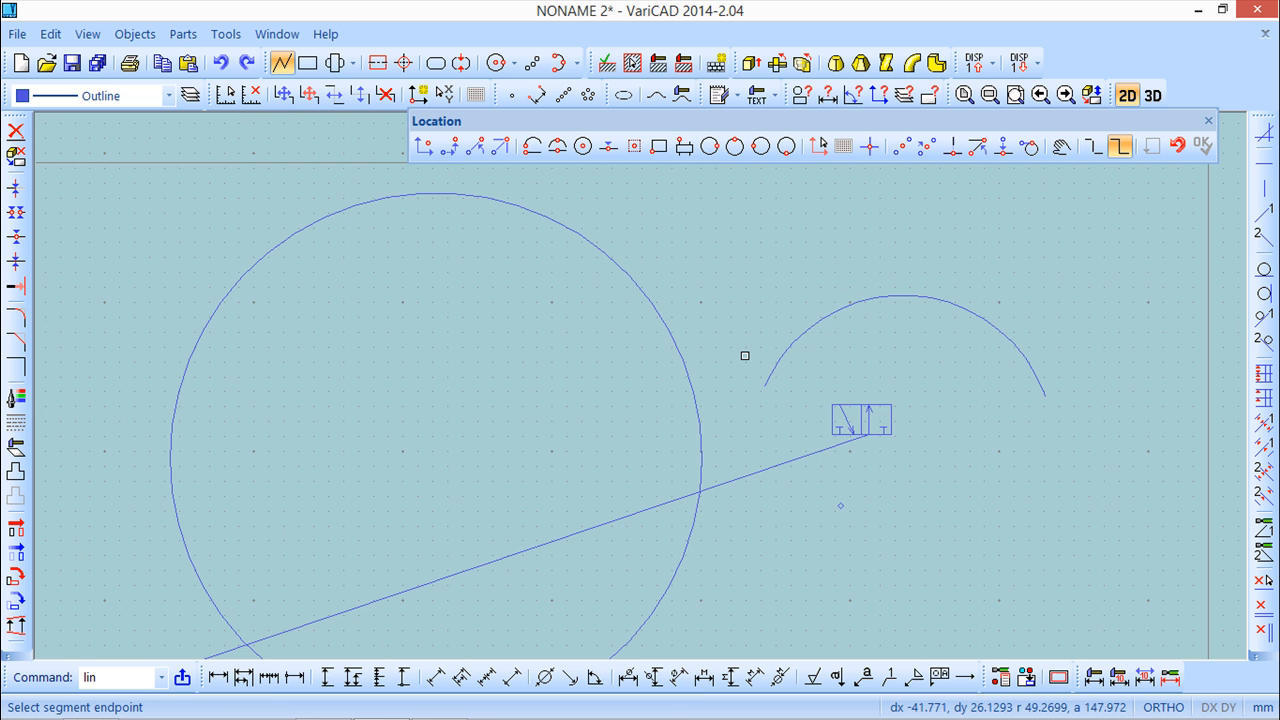
middle_click_drag(761, 323, 811, 270)
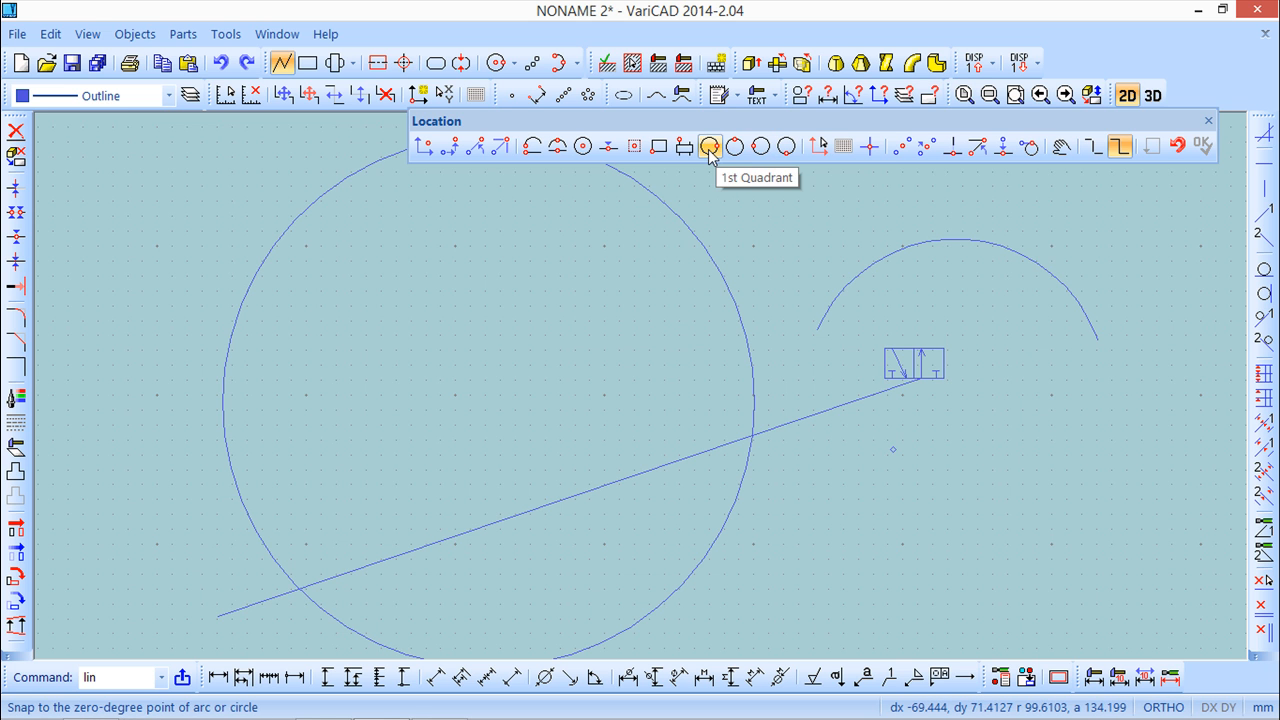
scroll(757, 226, "down", 1)
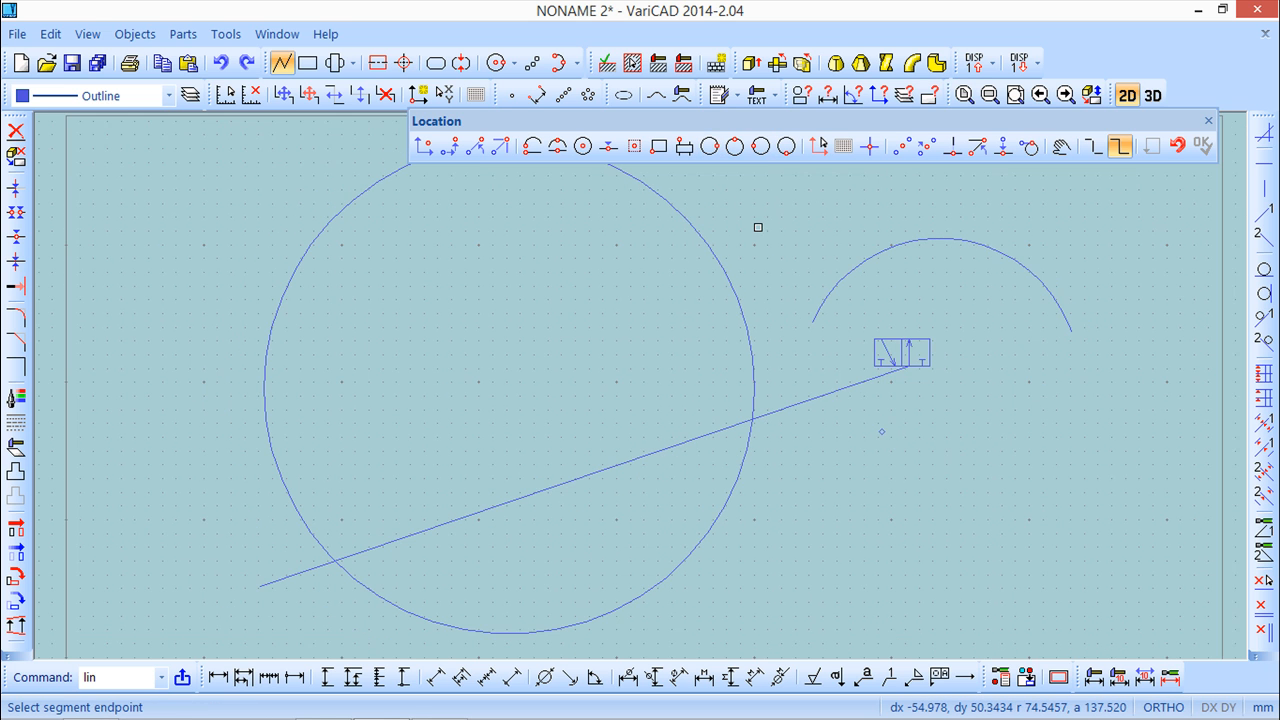
left_click(710, 147)
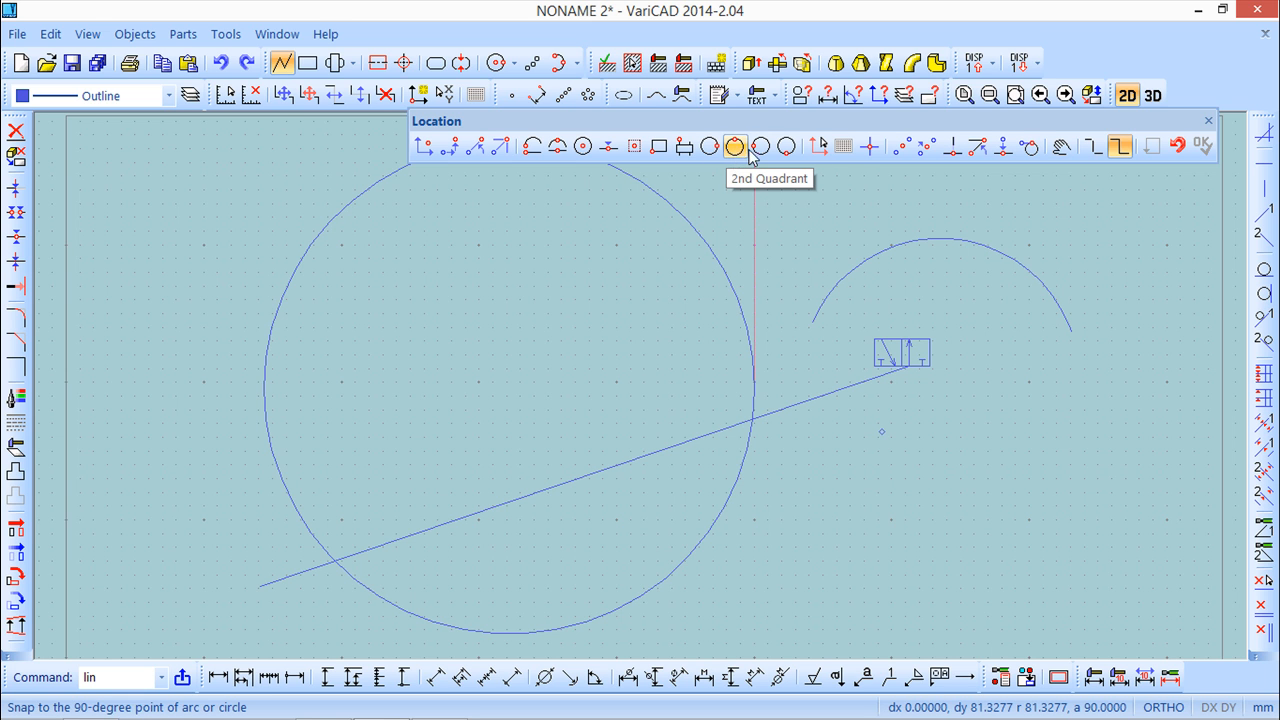
left_click(818, 147)
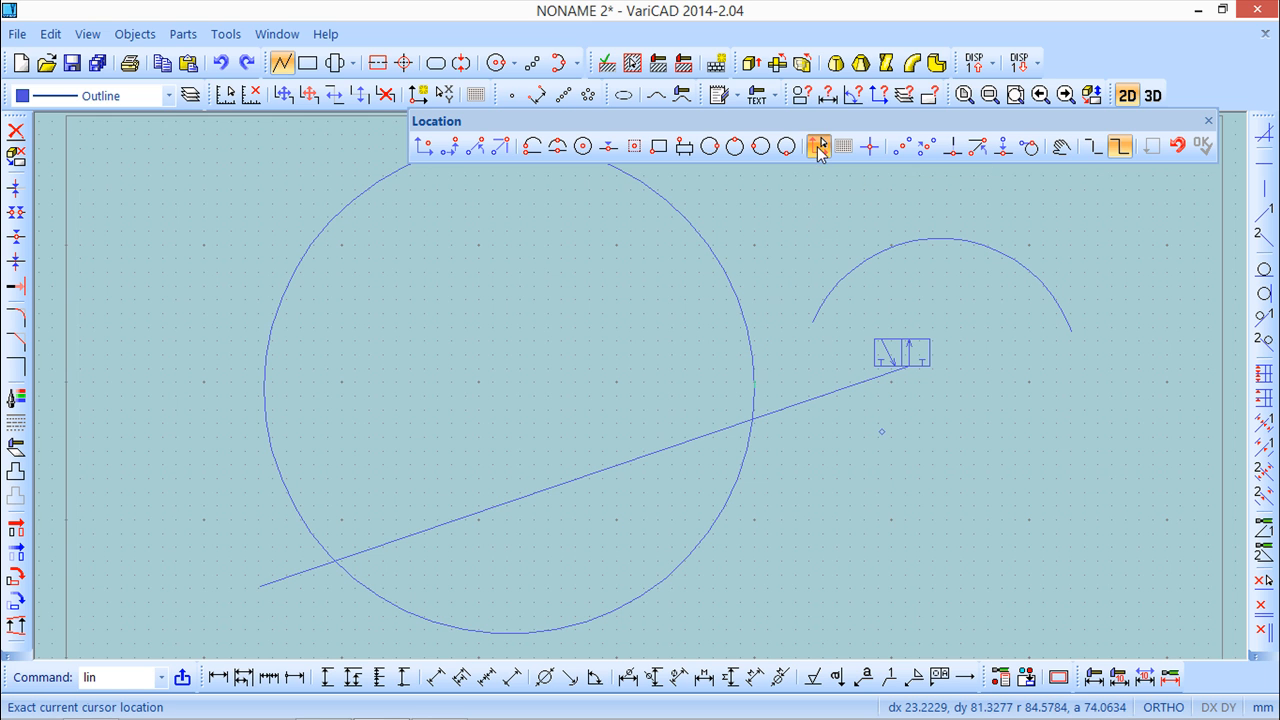
left_click(831, 211)
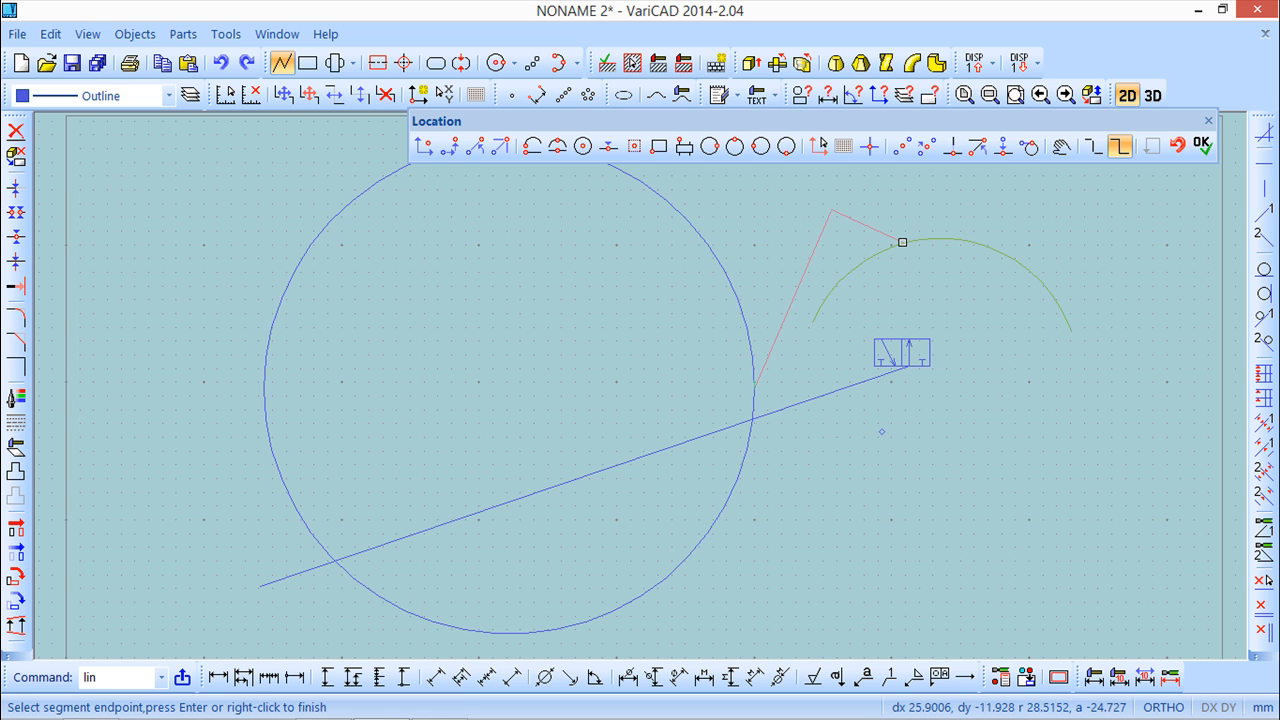
left_click(1020, 318)
right_click(1052, 441)
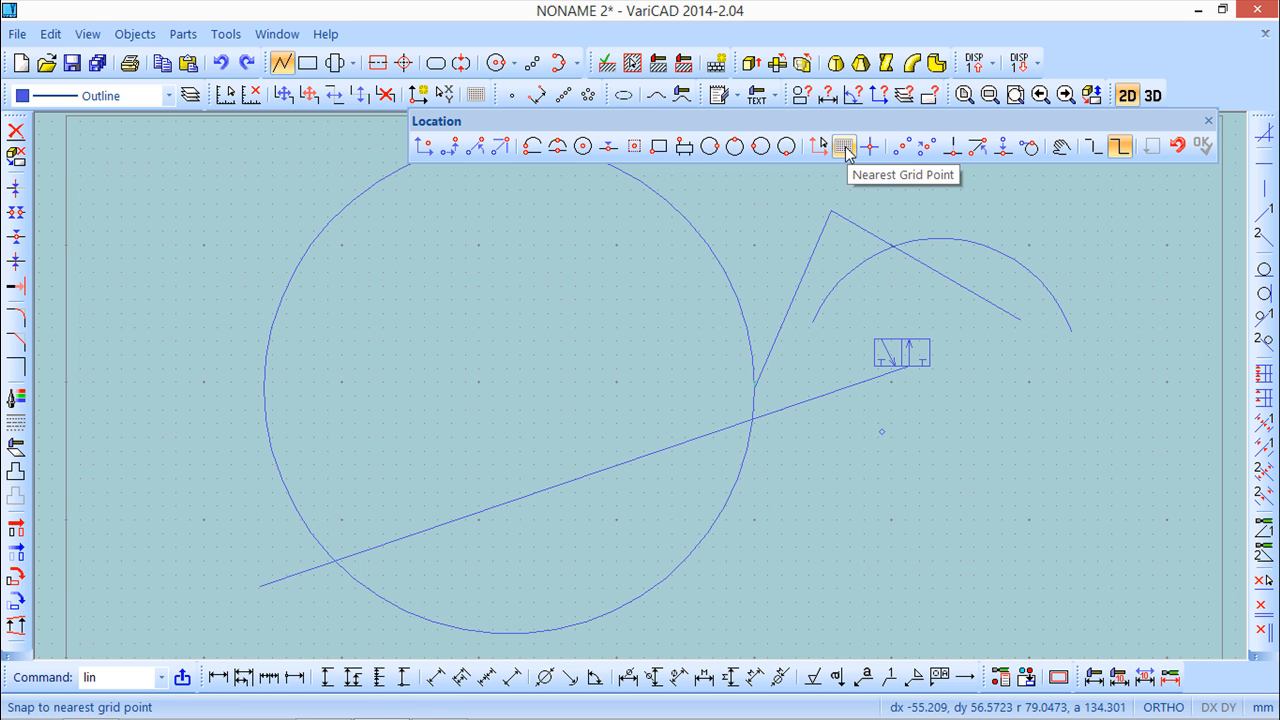
Try drawing a line from the nearest grid point inside the circle to a construction line intersection using those snaps.
left_click(844, 147)
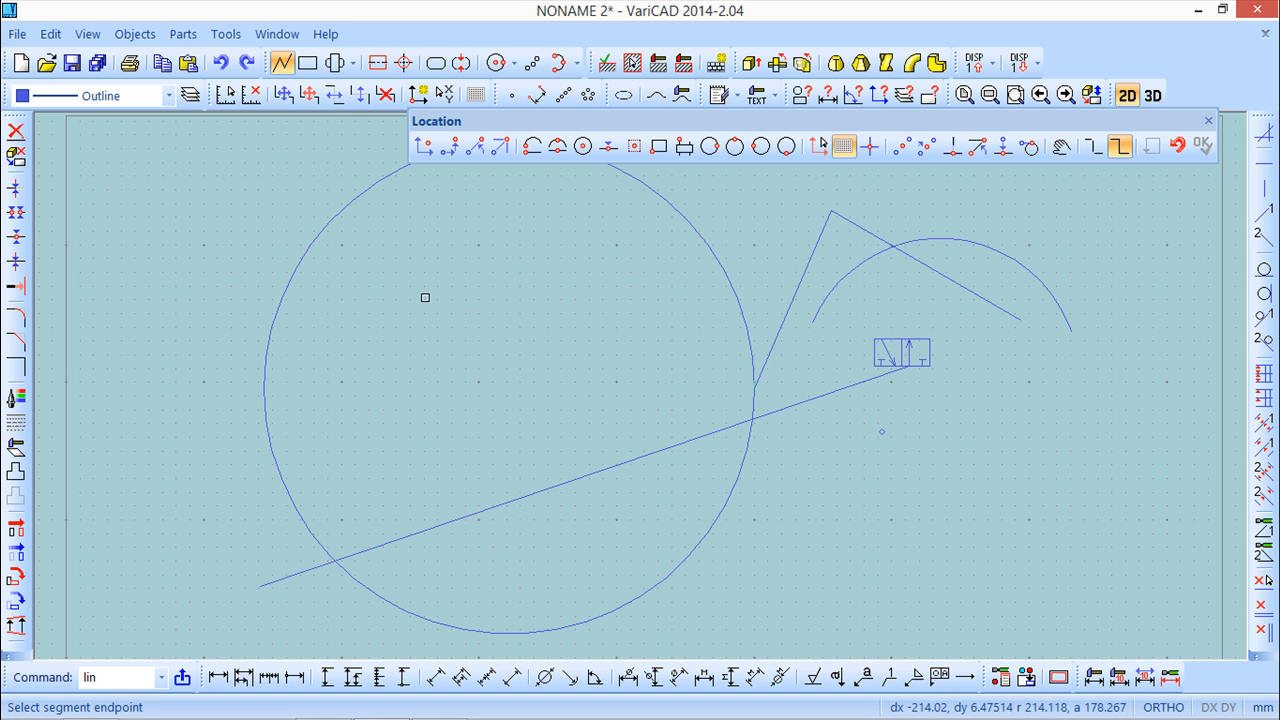
scroll(540, 297, "up", 2)
scroll(539, 303, "up", 1)
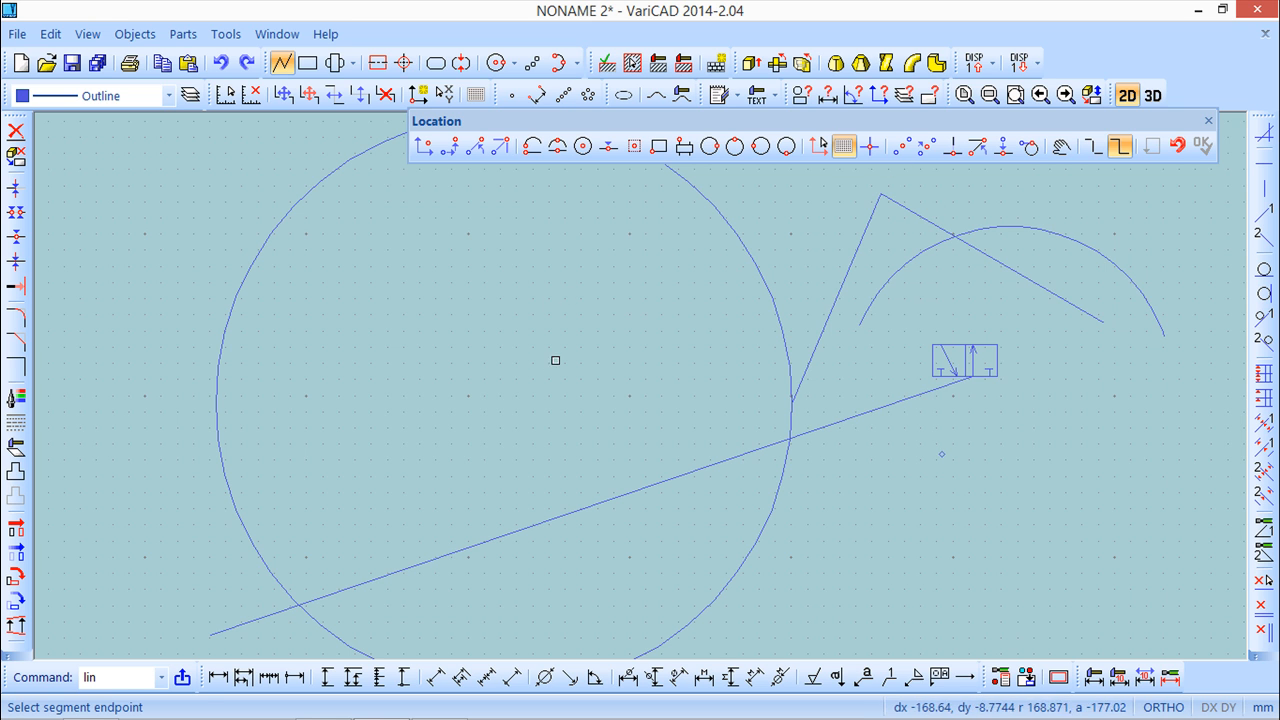
left_click(470, 394)
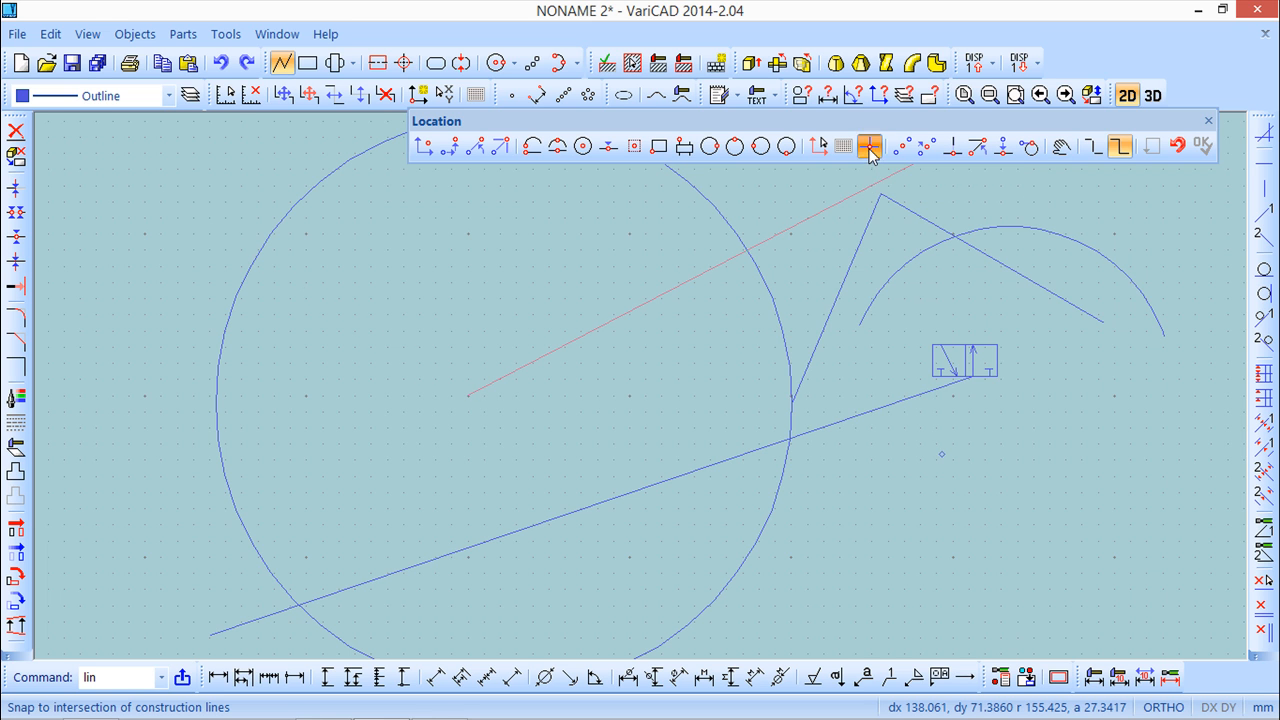
left_click(870, 148)
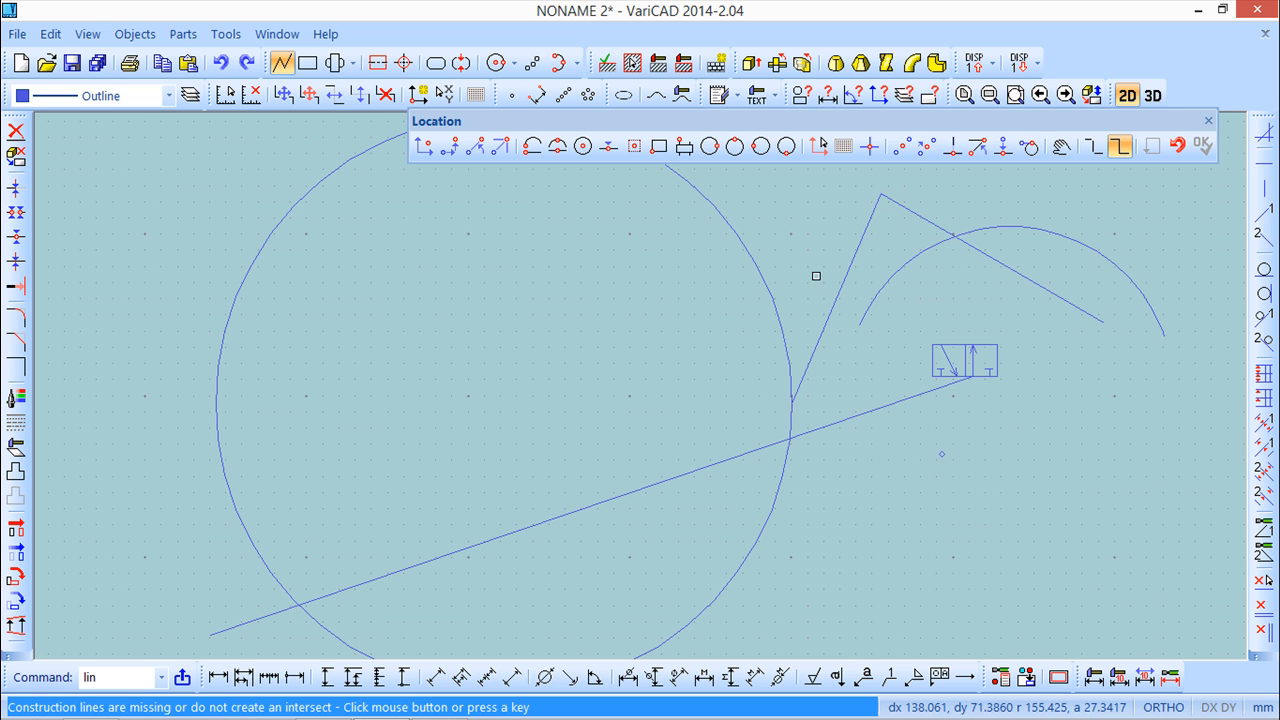
left_click(657, 325)
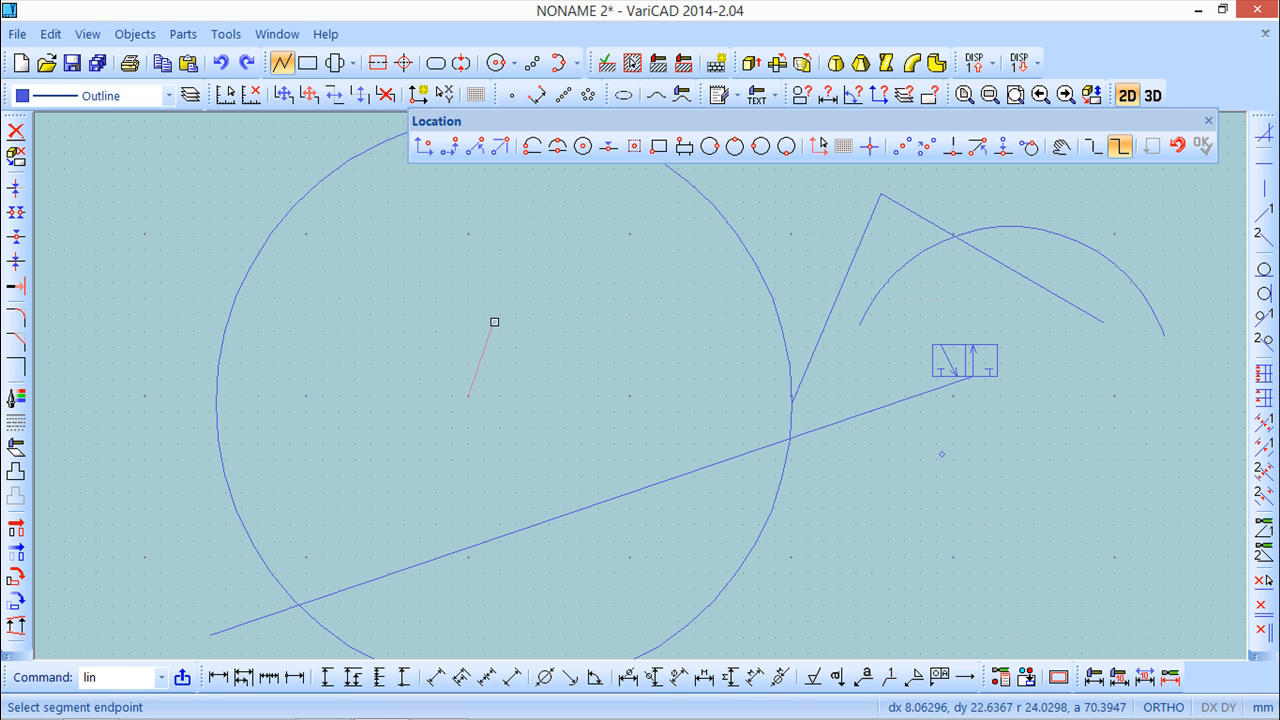
key("Escape")
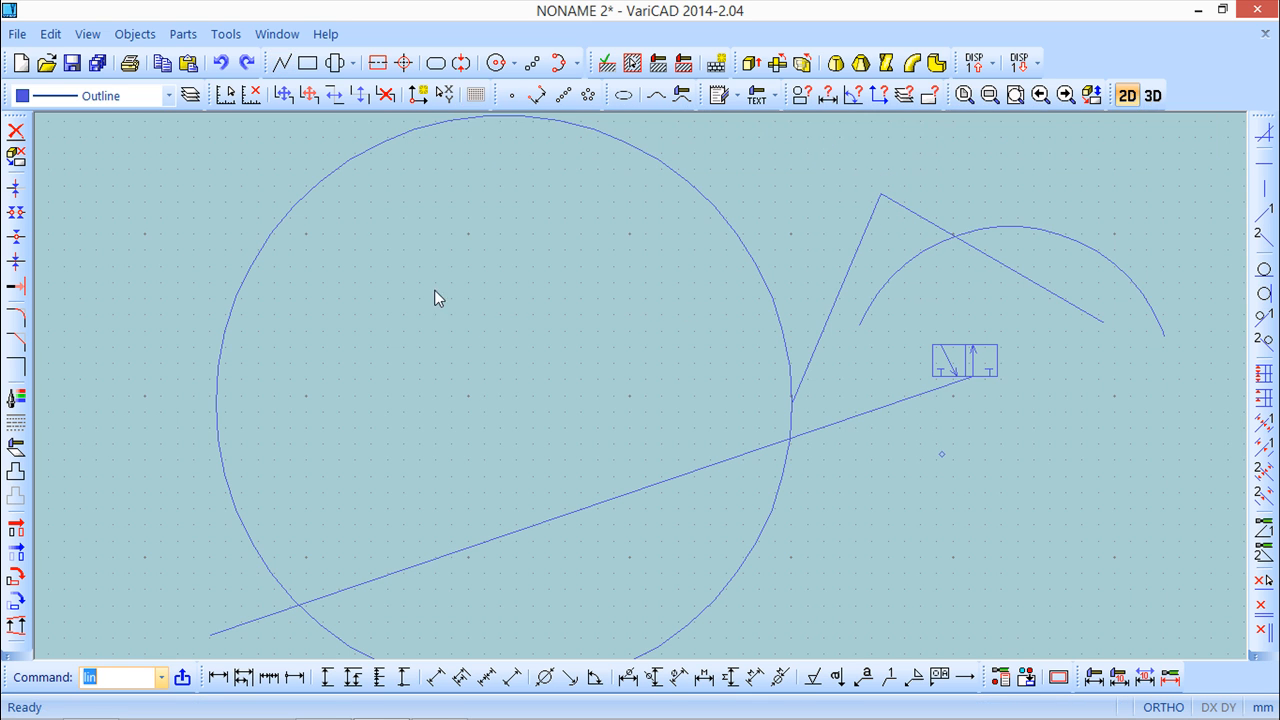
Create a single horizontal construction line crossing the circle slightly above its center.
left_click(181, 38)
mouse_move(145, 38)
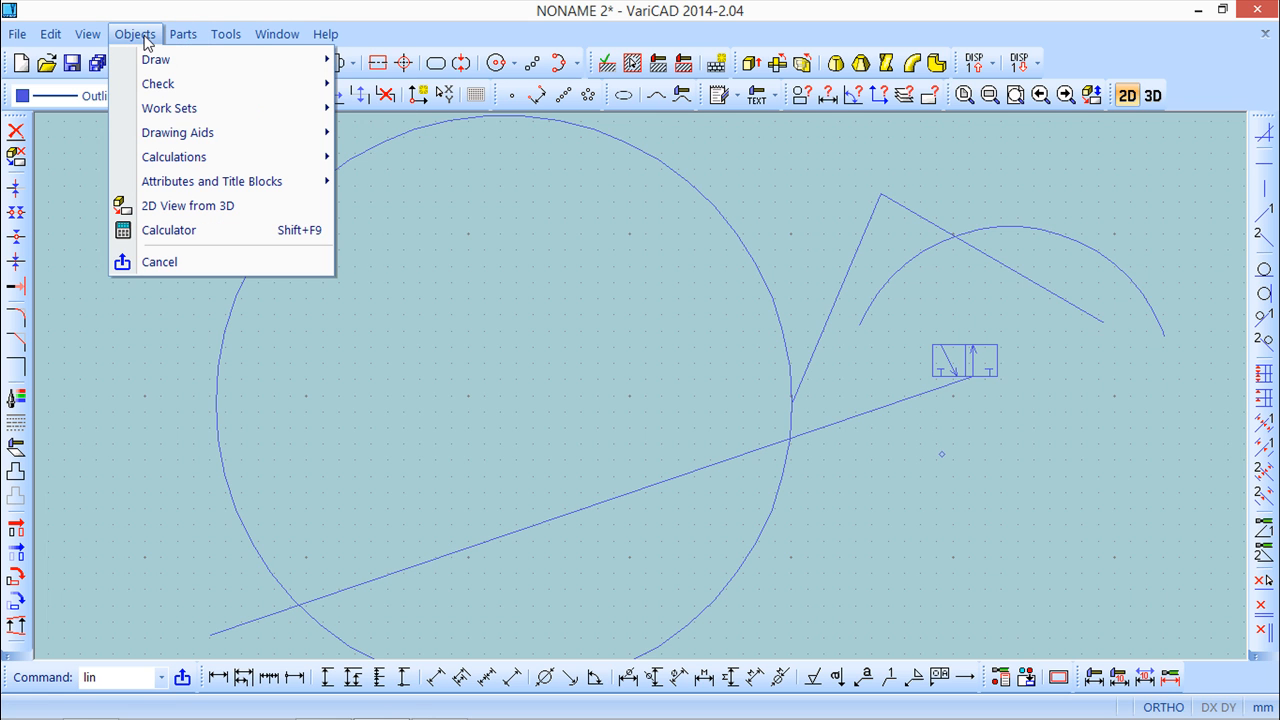
mouse_move(179, 63)
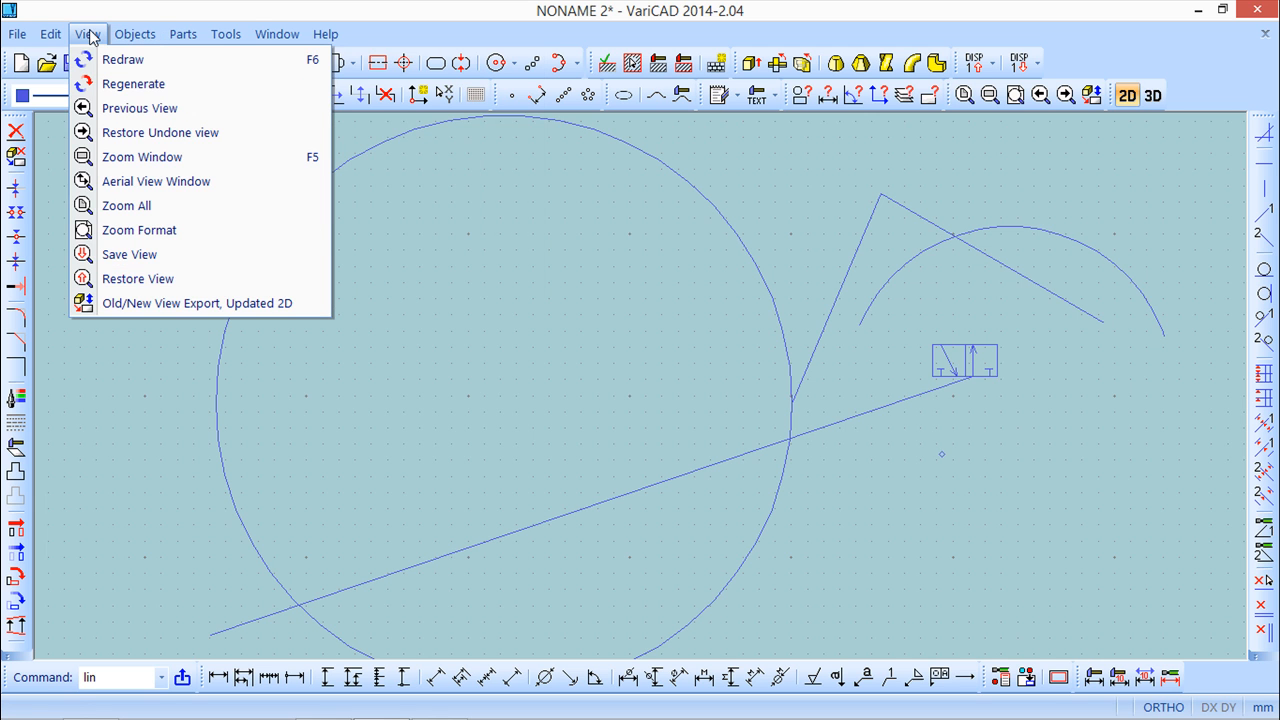
mouse_move(46, 42)
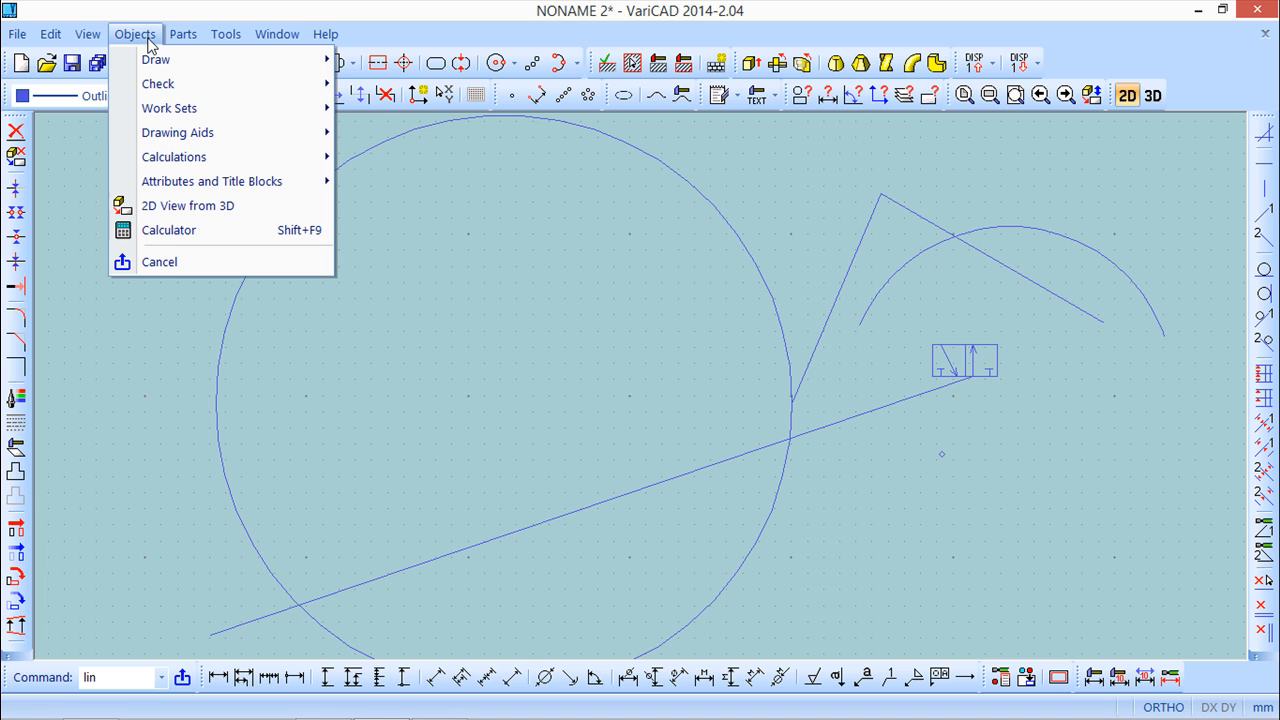
mouse_move(195, 138)
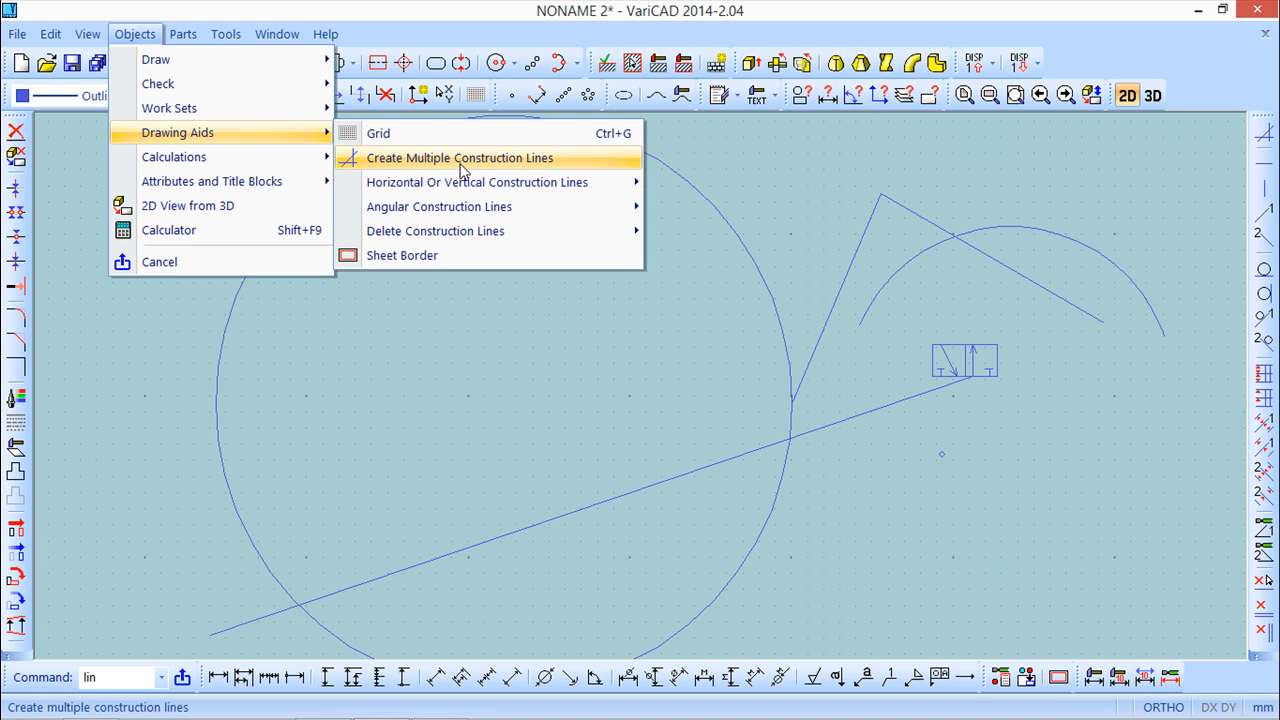
mouse_move(468, 188)
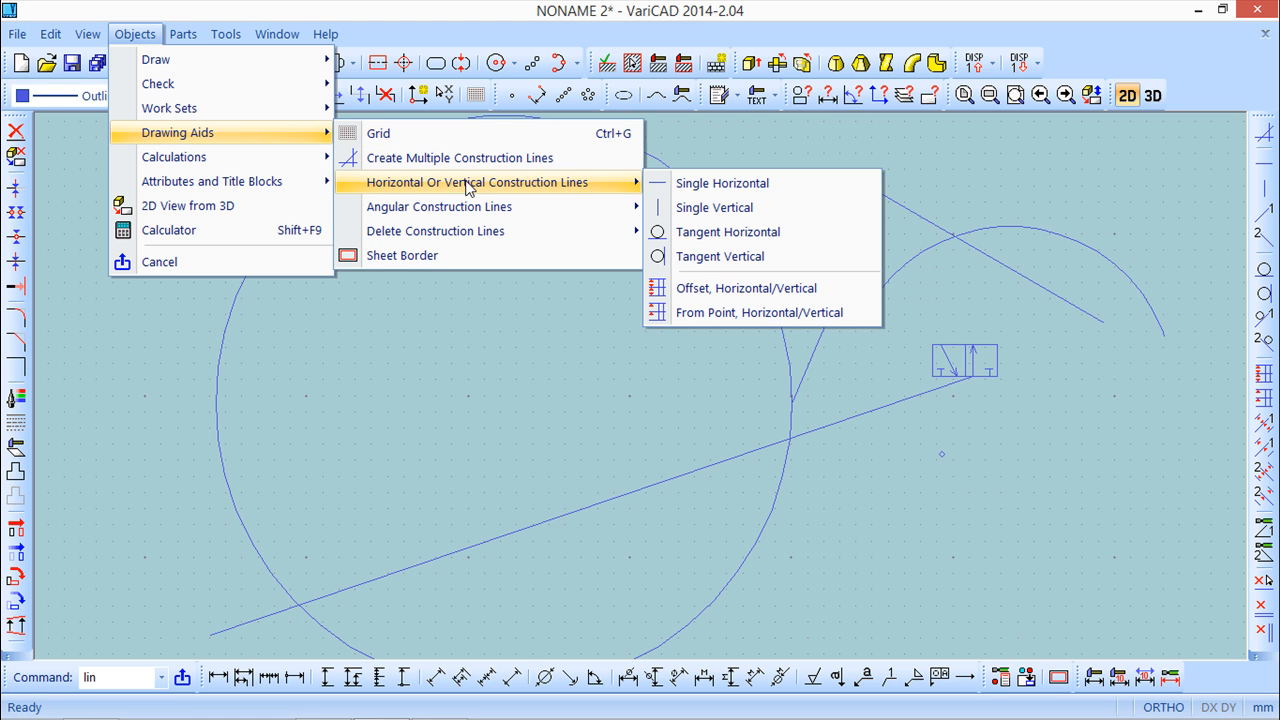
left_click(690, 183)
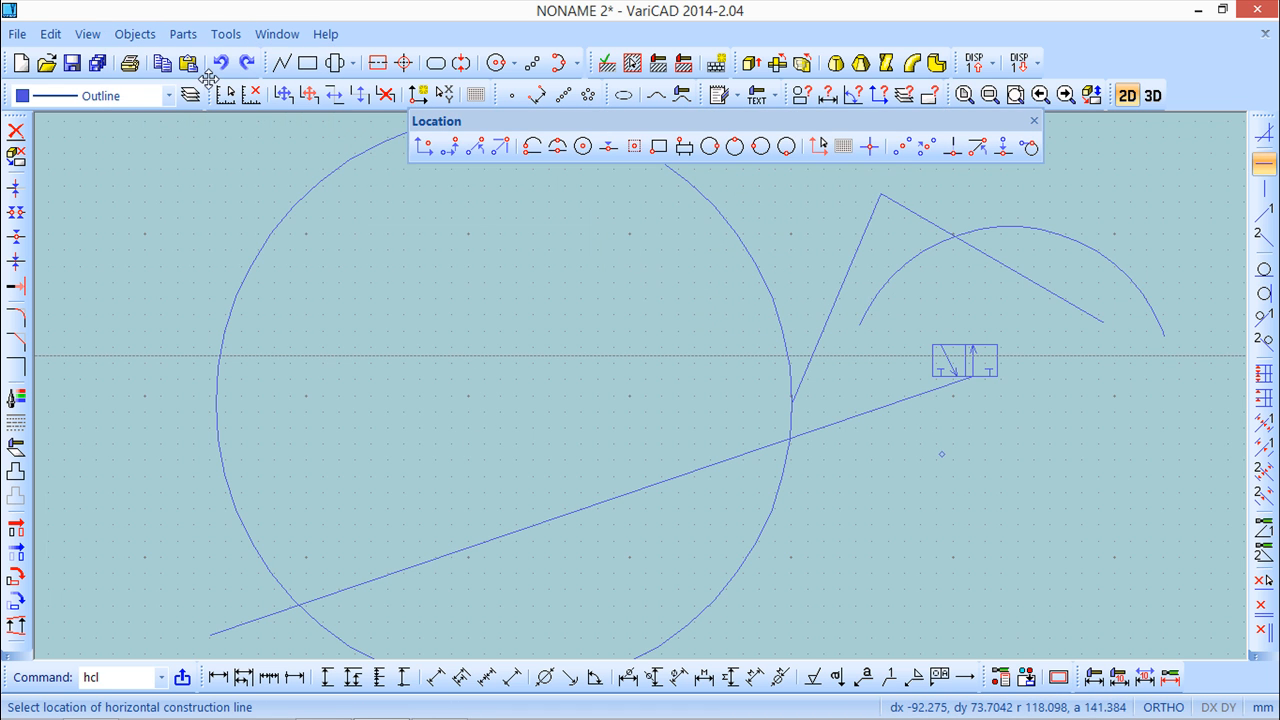
Create a single vertical construction line through the circle, slightly right of its center and crossing the horizontal construction line.
left_click(183, 34)
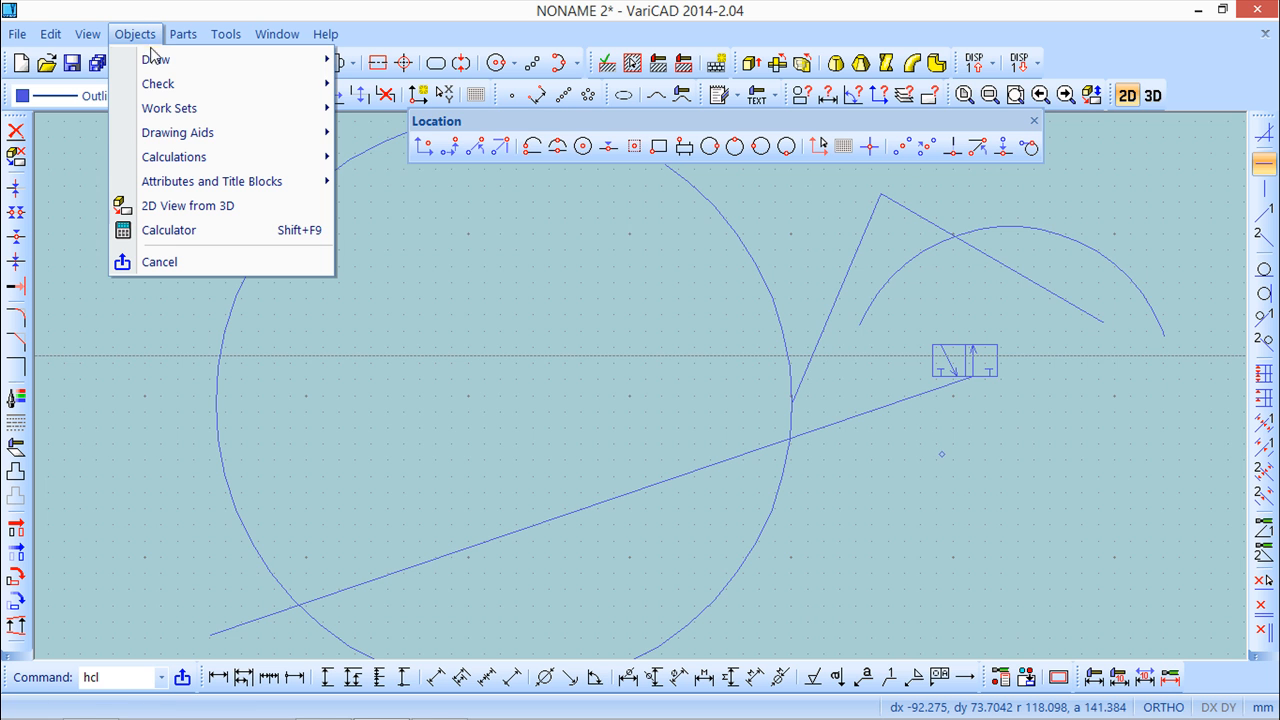
mouse_move(187, 134)
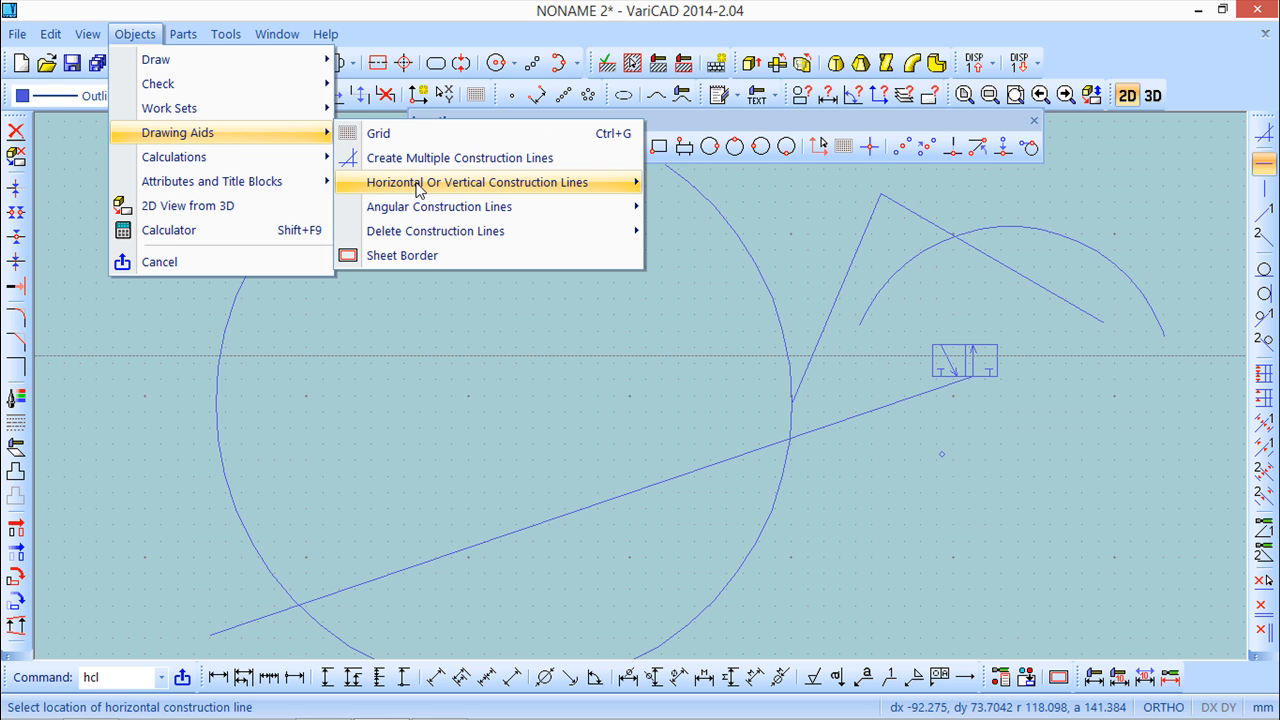
mouse_move(419, 190)
left_click(740, 214)
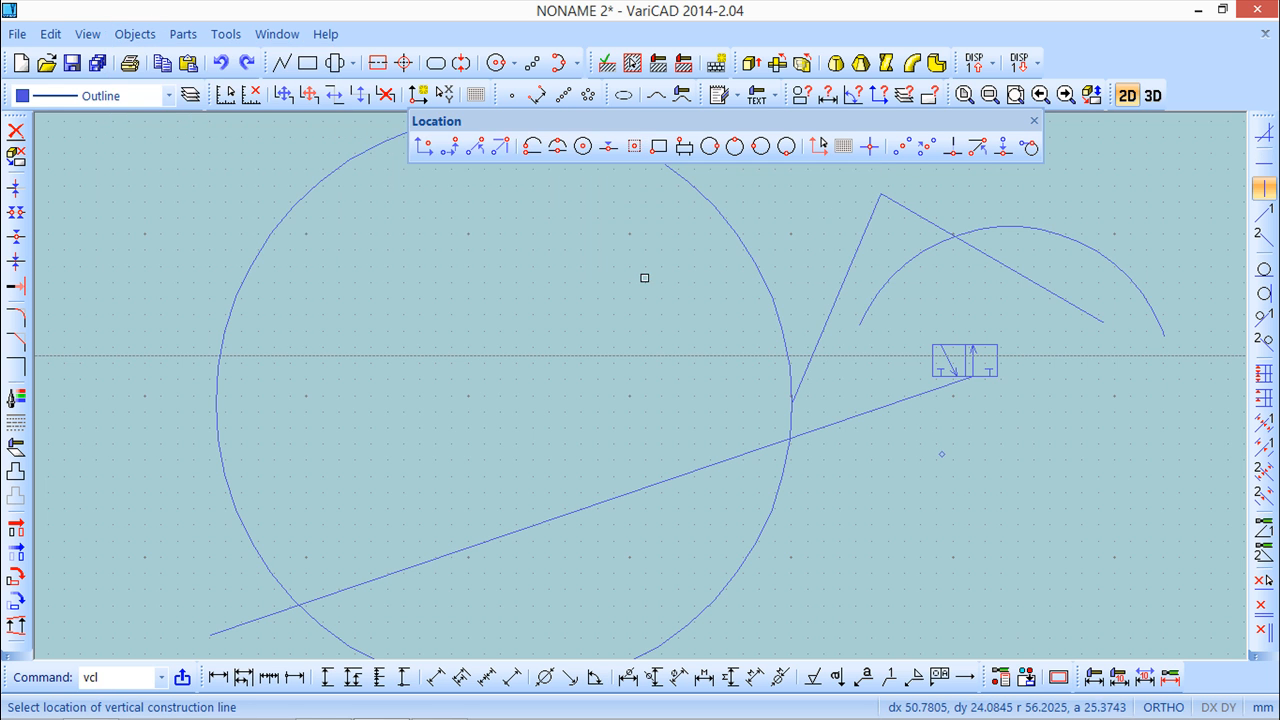
left_click(528, 385)
key("Escape")
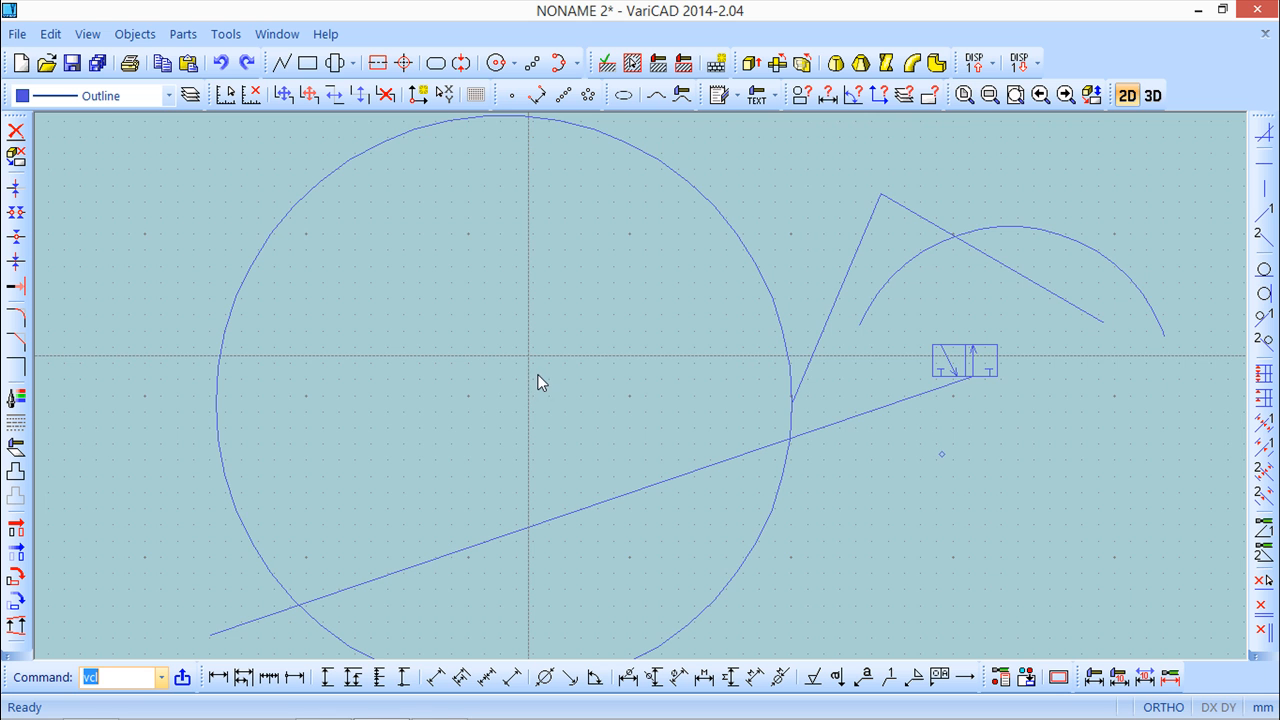
Try drawing a line that starts at the intersection of the horizontal and vertical construction lines.
left_click(281, 62)
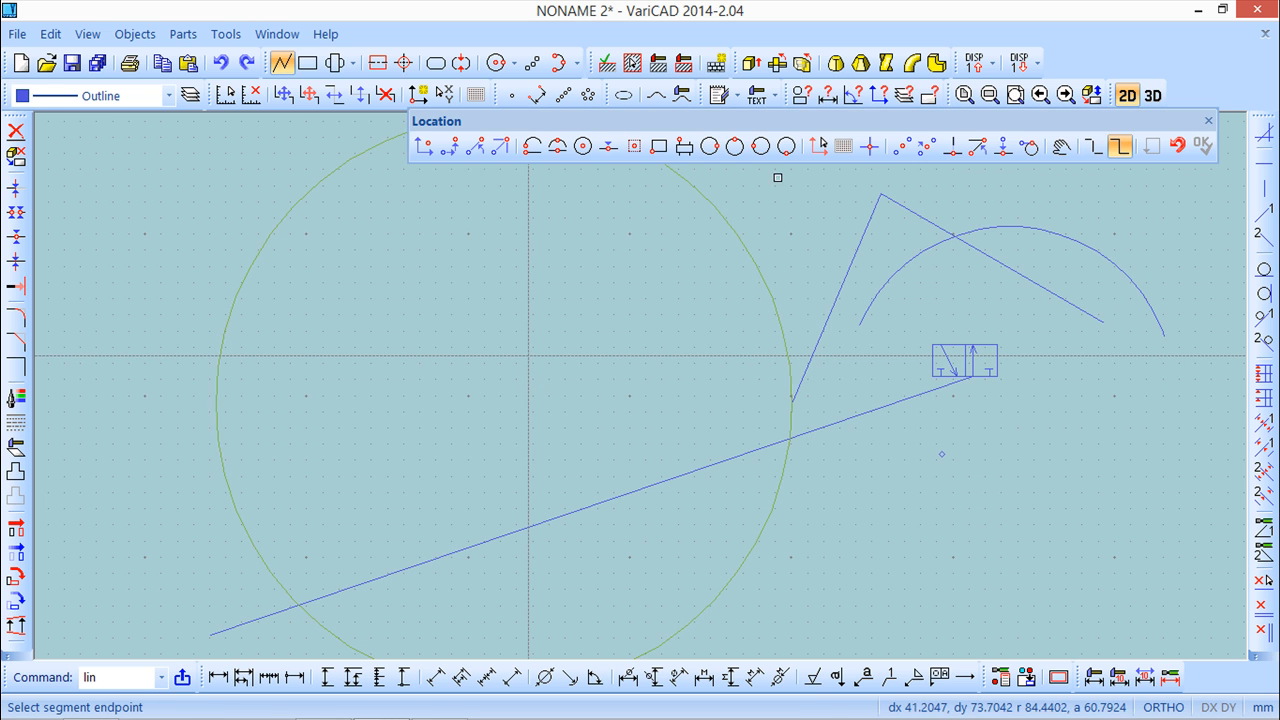
left_click(871, 148)
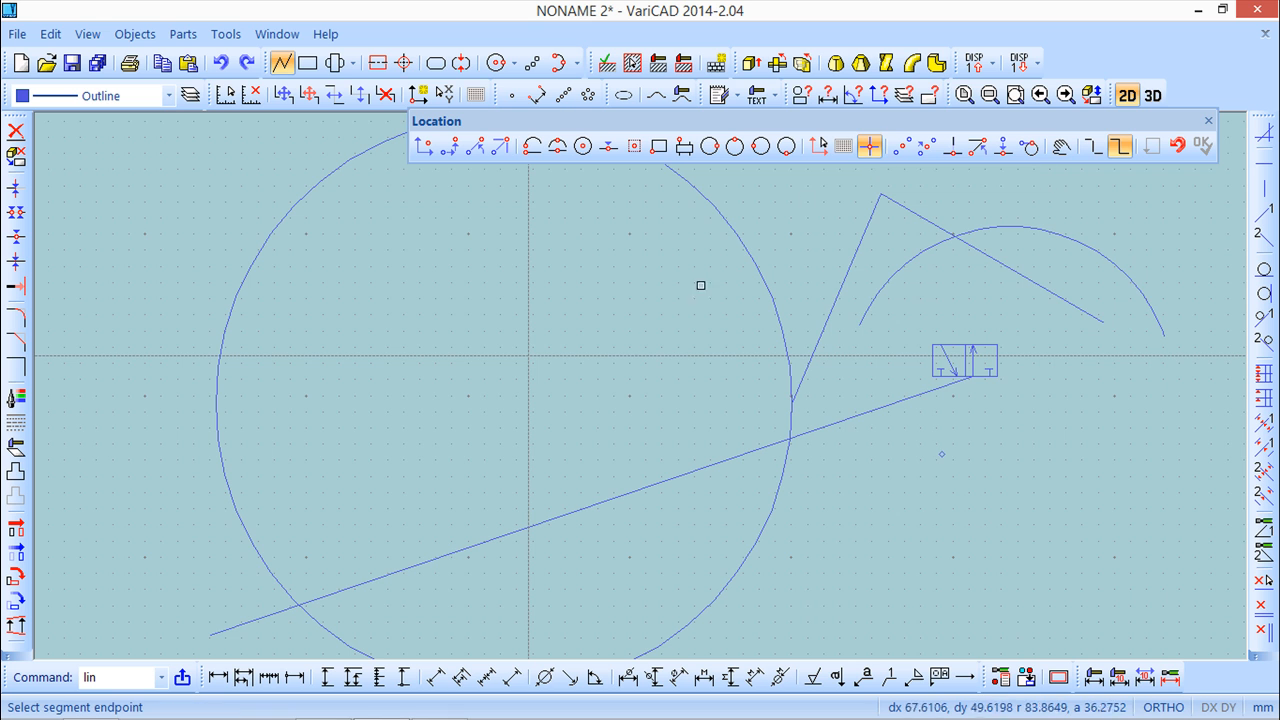
left_click(583, 356)
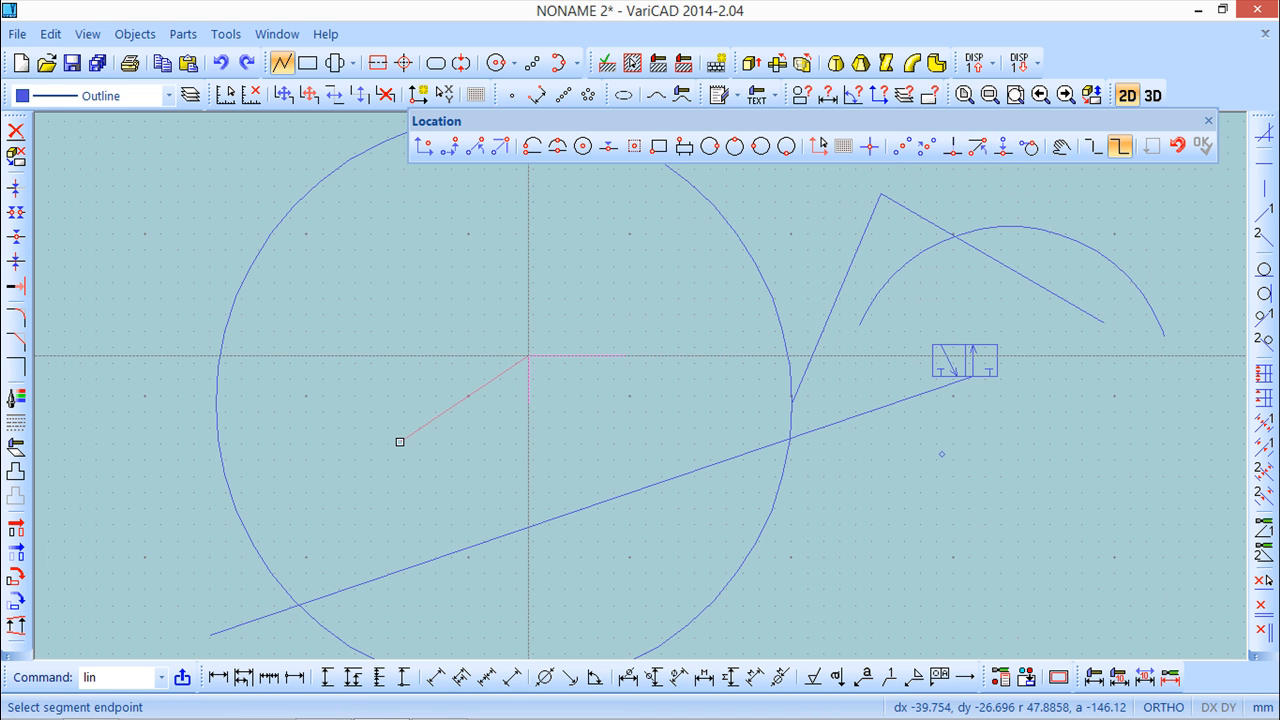
key("Escape")
Try placing a line's start between two points, picking the free lower end of the line crossing the arc as a reference.
scroll(514, 528, "down", 3)
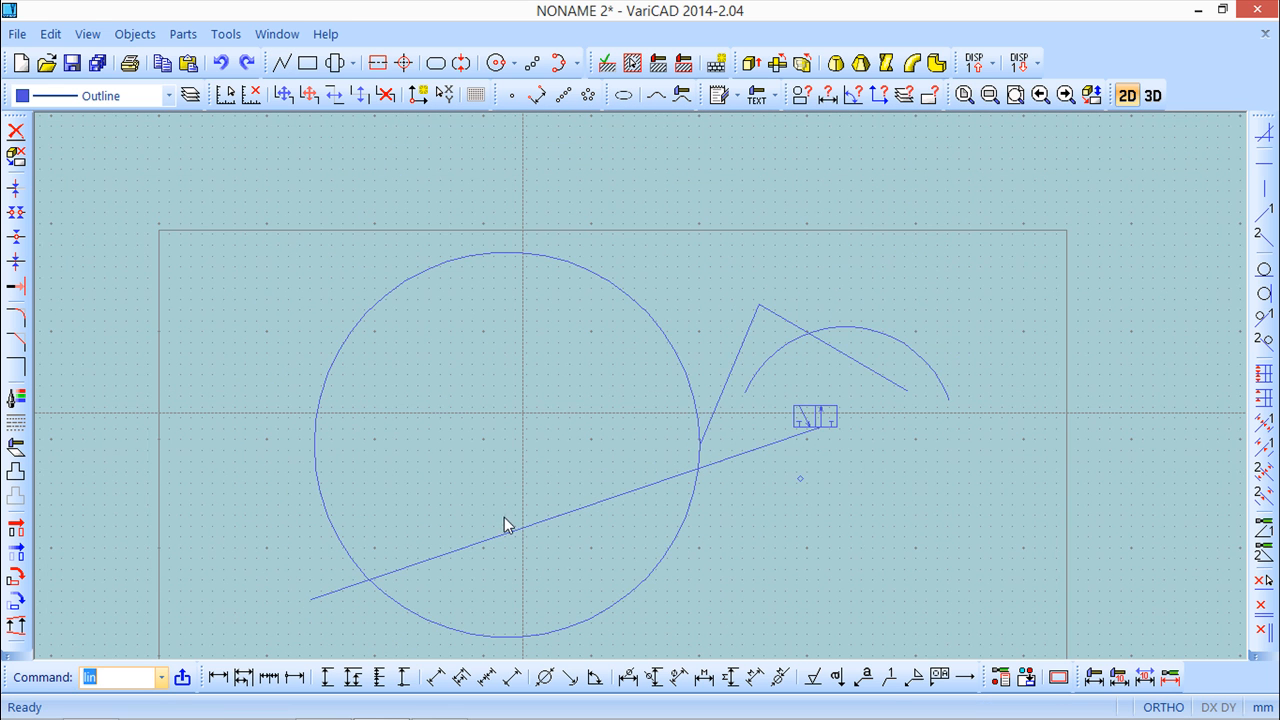
scroll(526, 484, "up", 1)
mouse_move(549, 465)
middle_mouse_down()
mouse_move(438, 455)
mouse_move(409, 387)
mouse_move(489, 434)
middle_mouse_up()
scroll(420, 390, "up", 1)
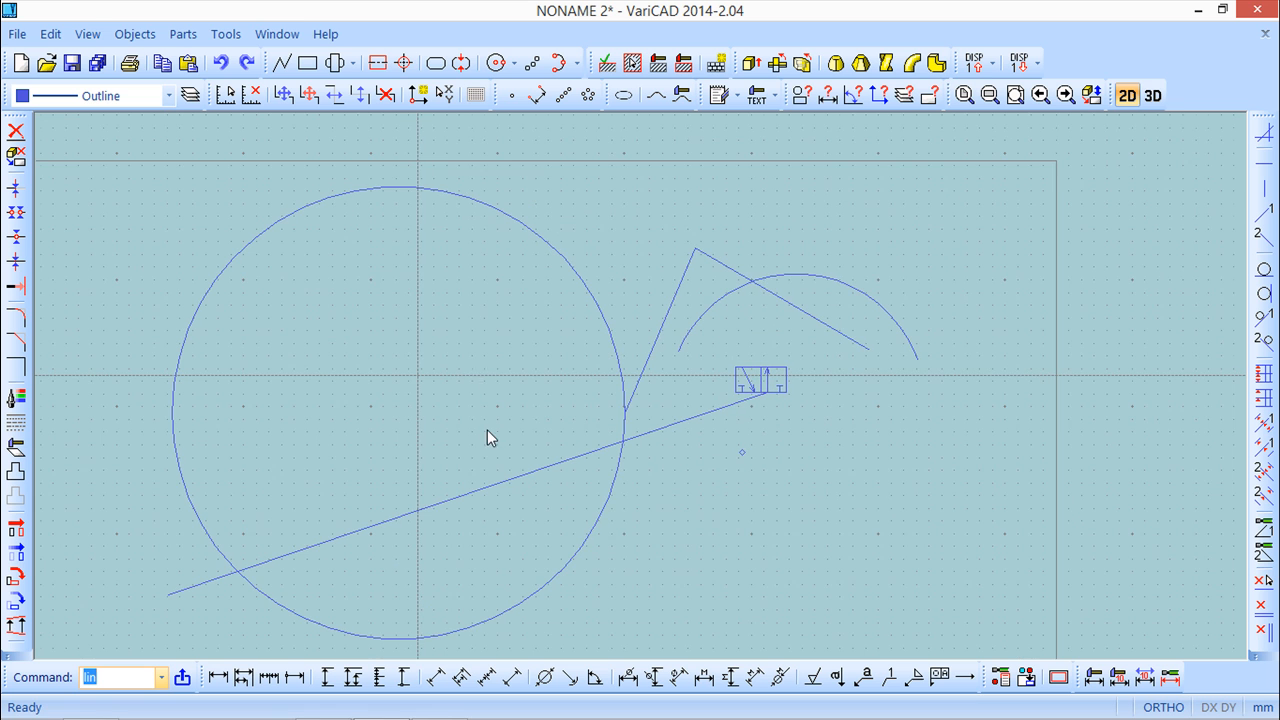
left_click(281, 63)
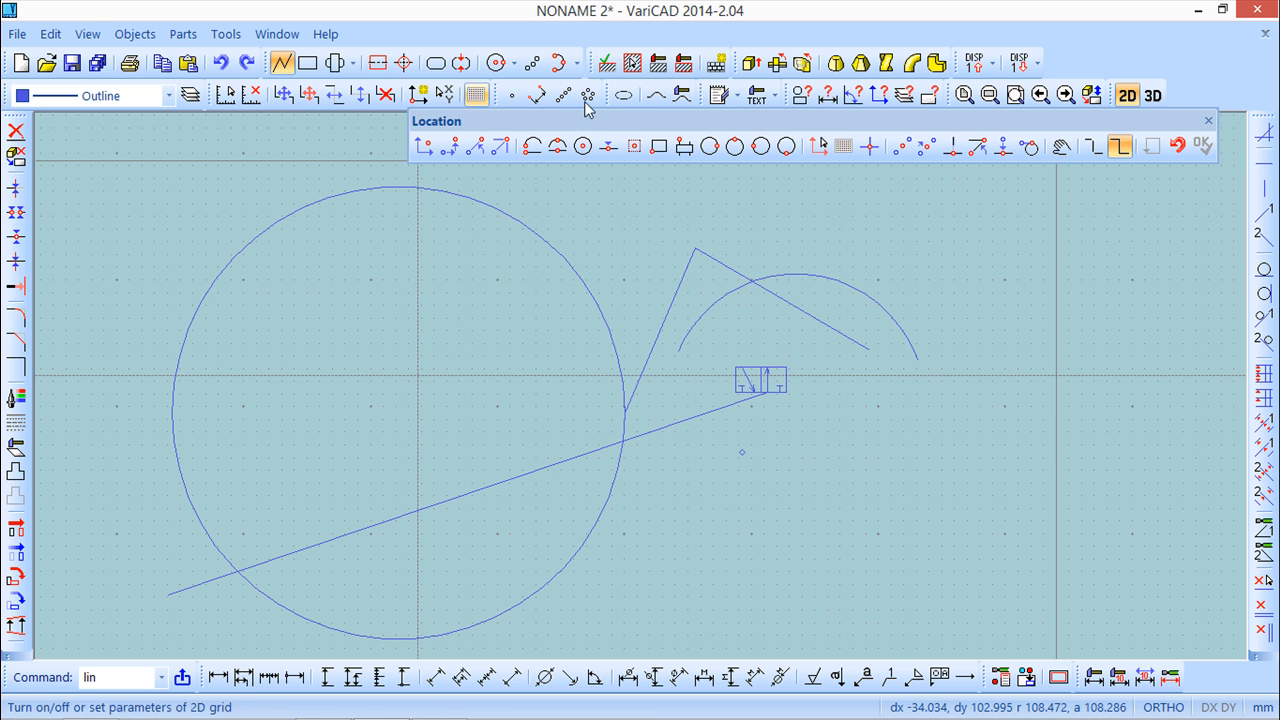
left_click(903, 150)
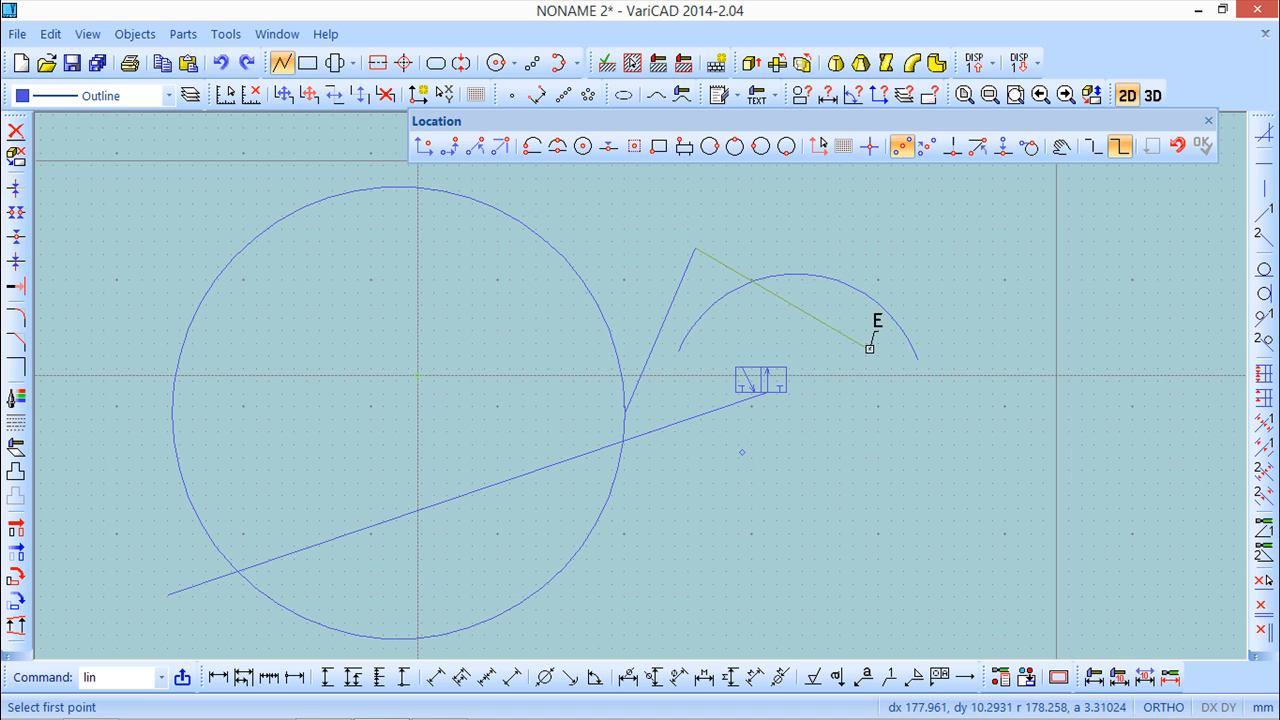
left_click(870, 350)
key("e")
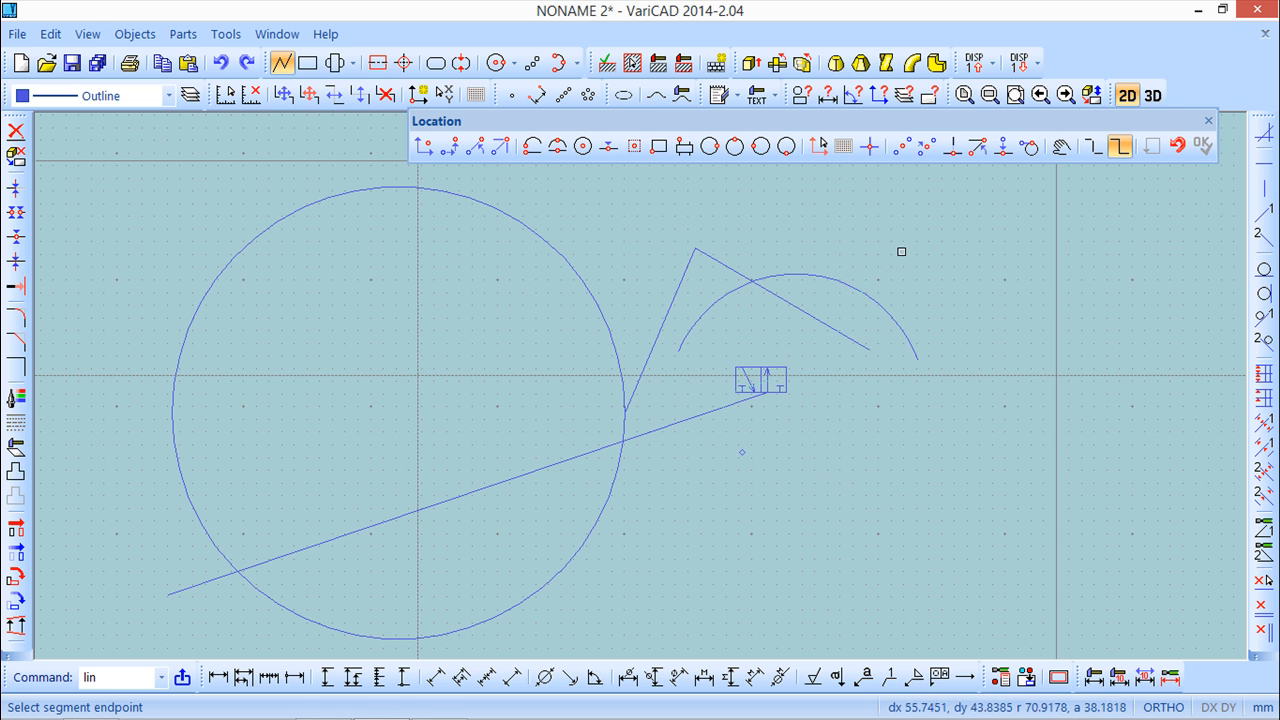
key("Escape")
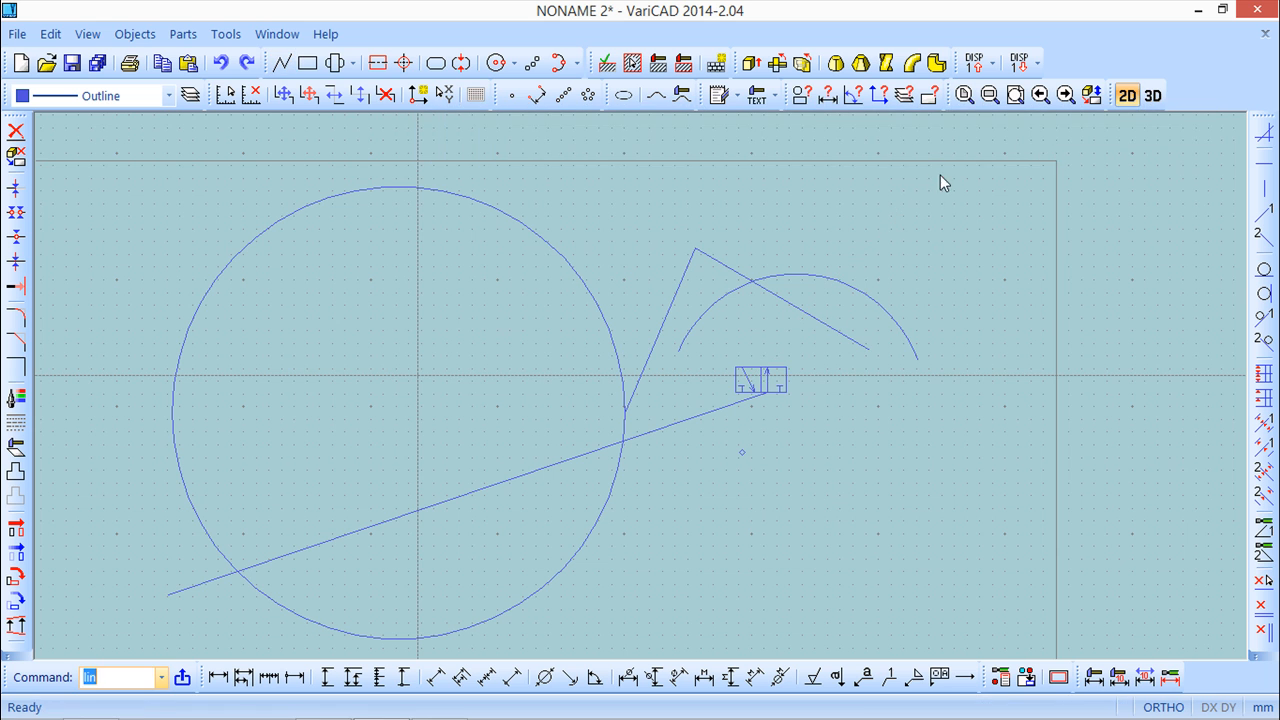
Try starting a line at a distance of 20 from the upper end of the line rising from the circle's quadrant.
left_click(282, 62)
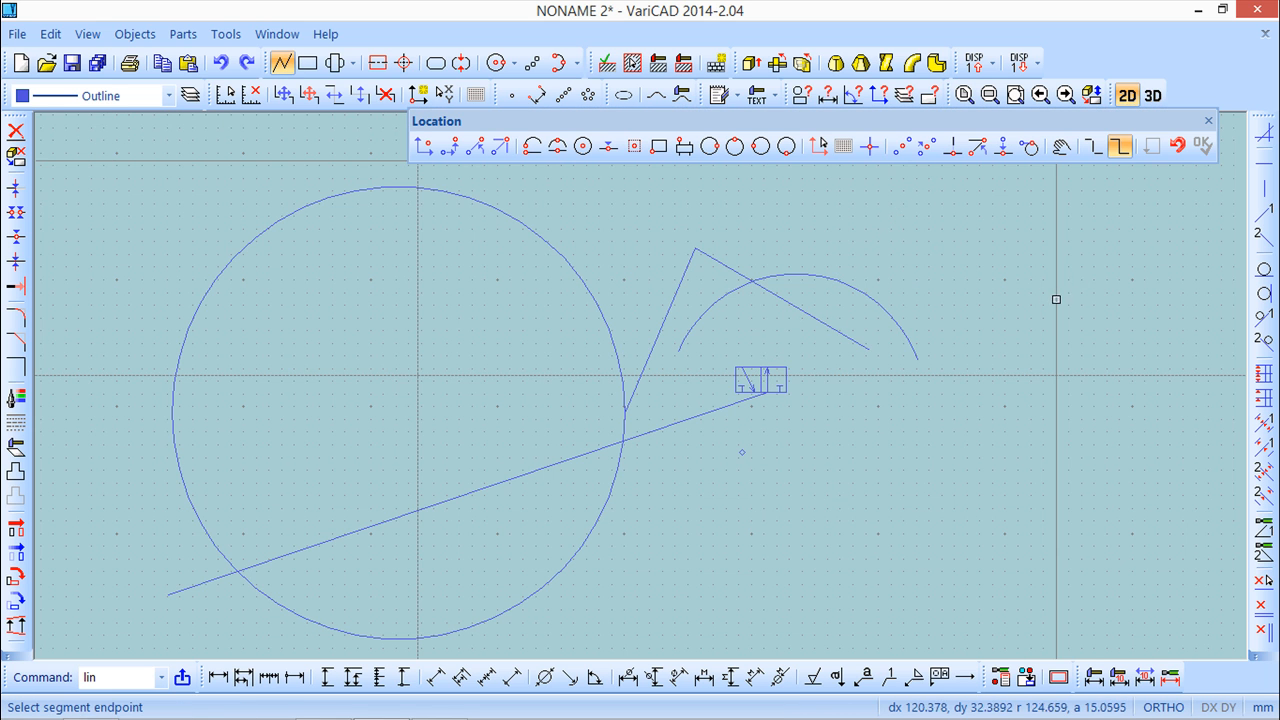
left_click(926, 148)
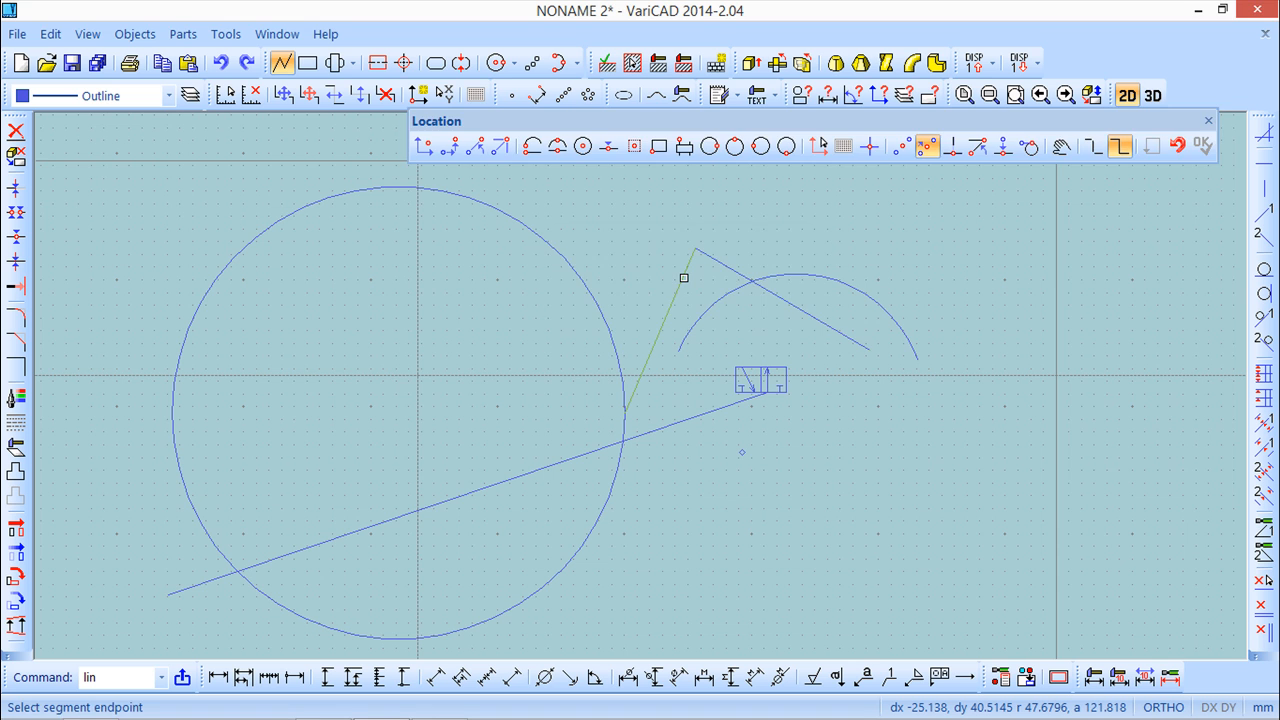
left_click(684, 278)
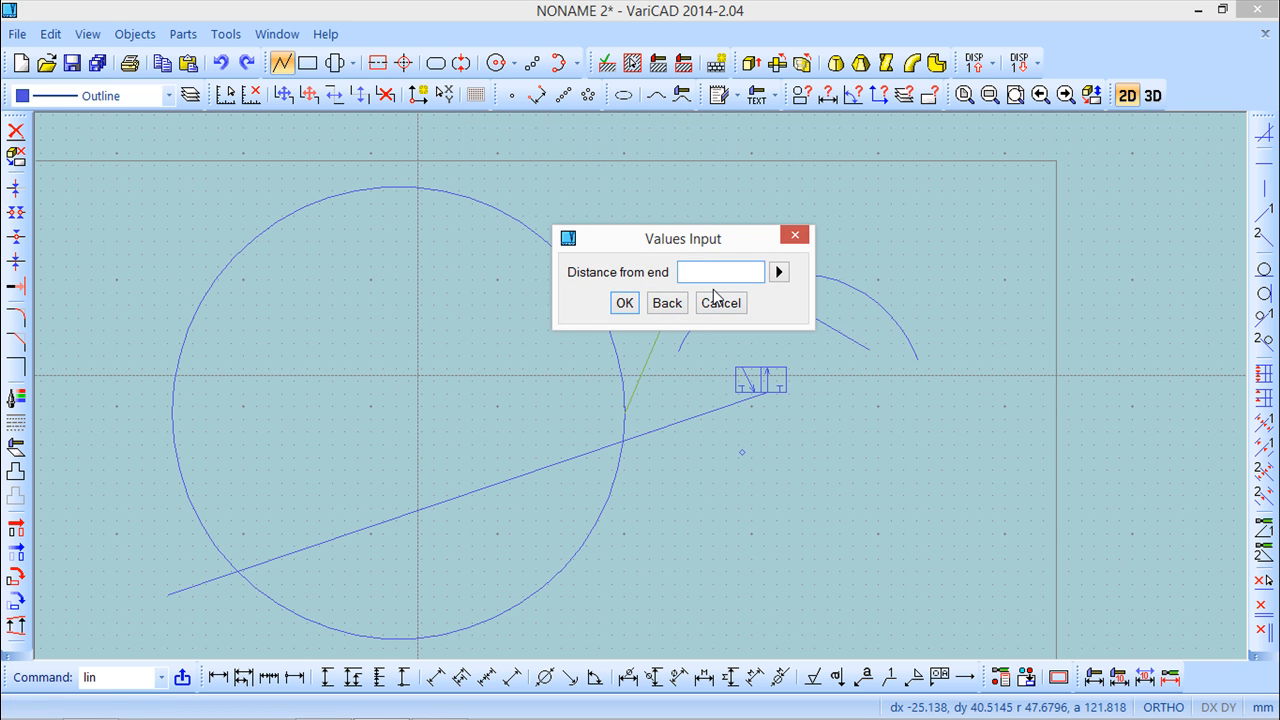
type("20")
key("Return")
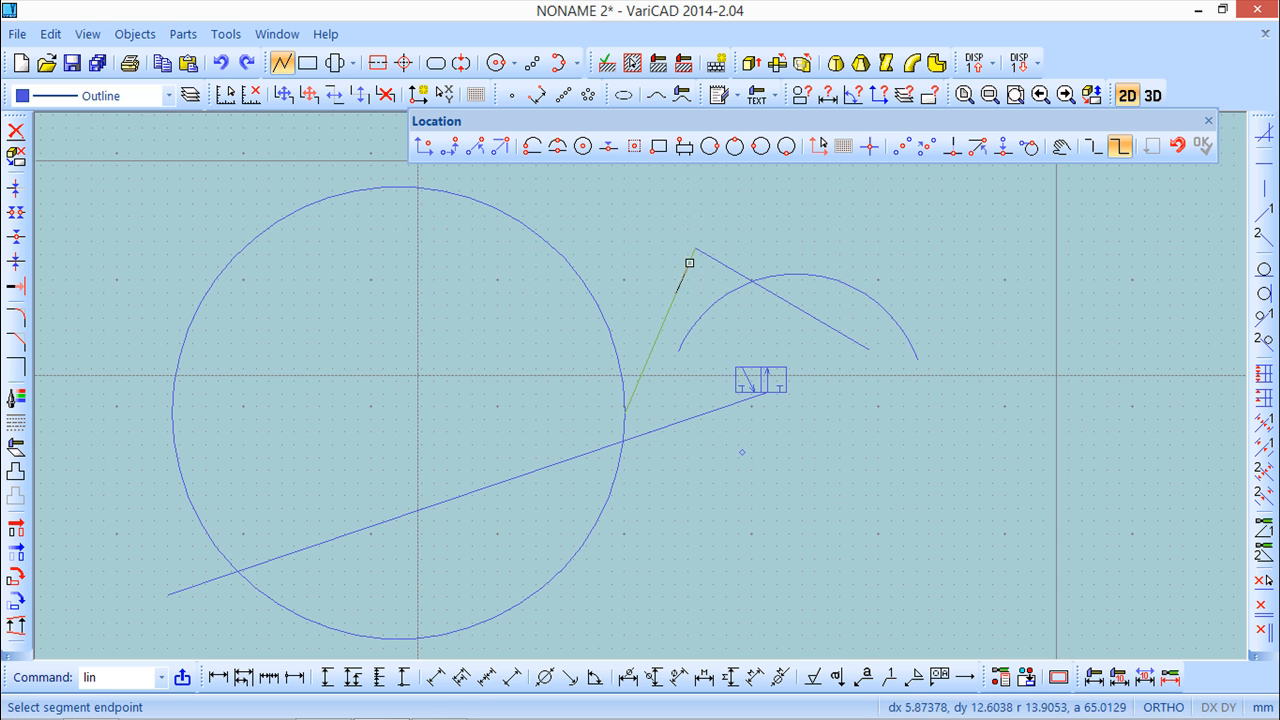
left_click(697, 246)
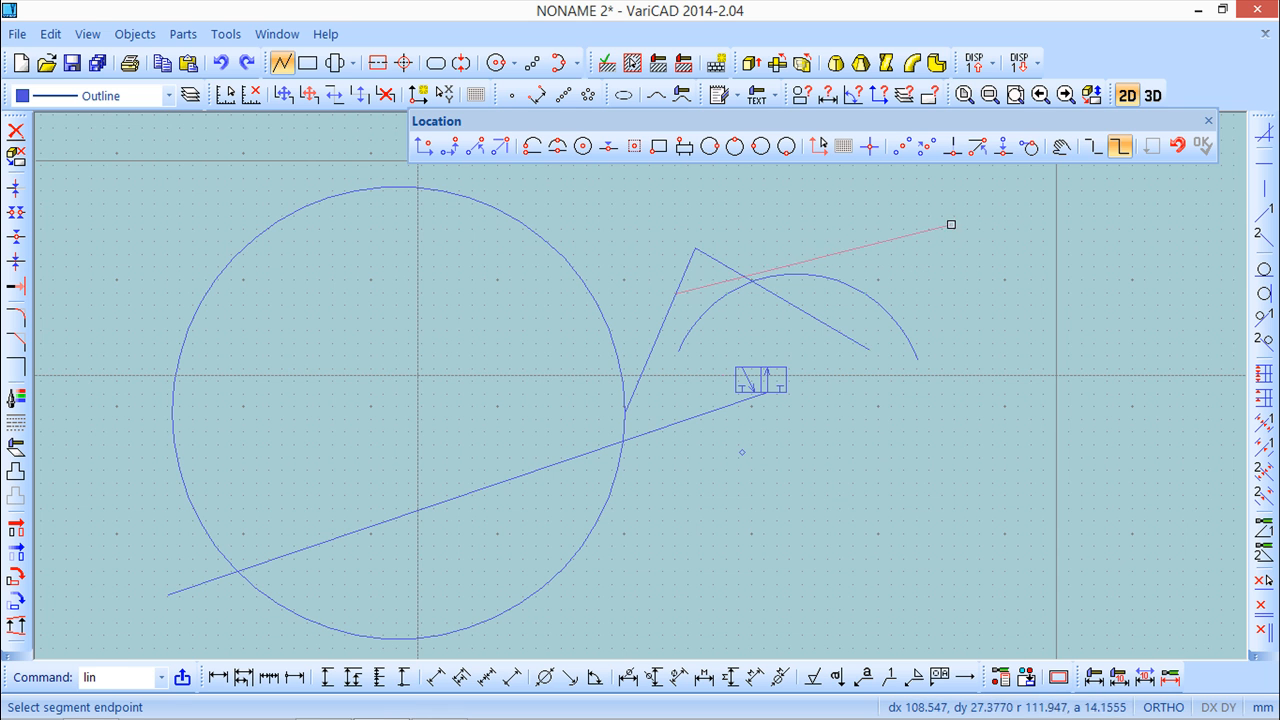
key("Escape")
Try starting a line at the intersection of the circle and the long slanted line, near the circle's 1st quadrant.
left_click(282, 62)
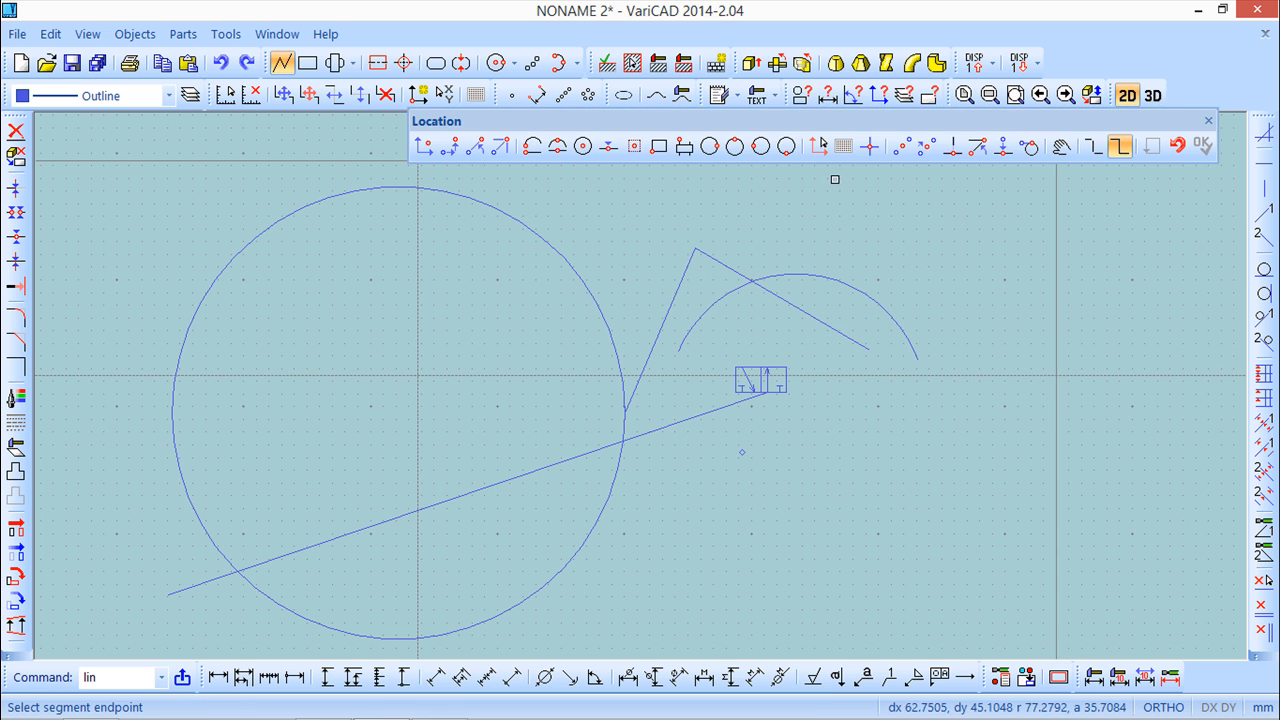
left_click(951, 148)
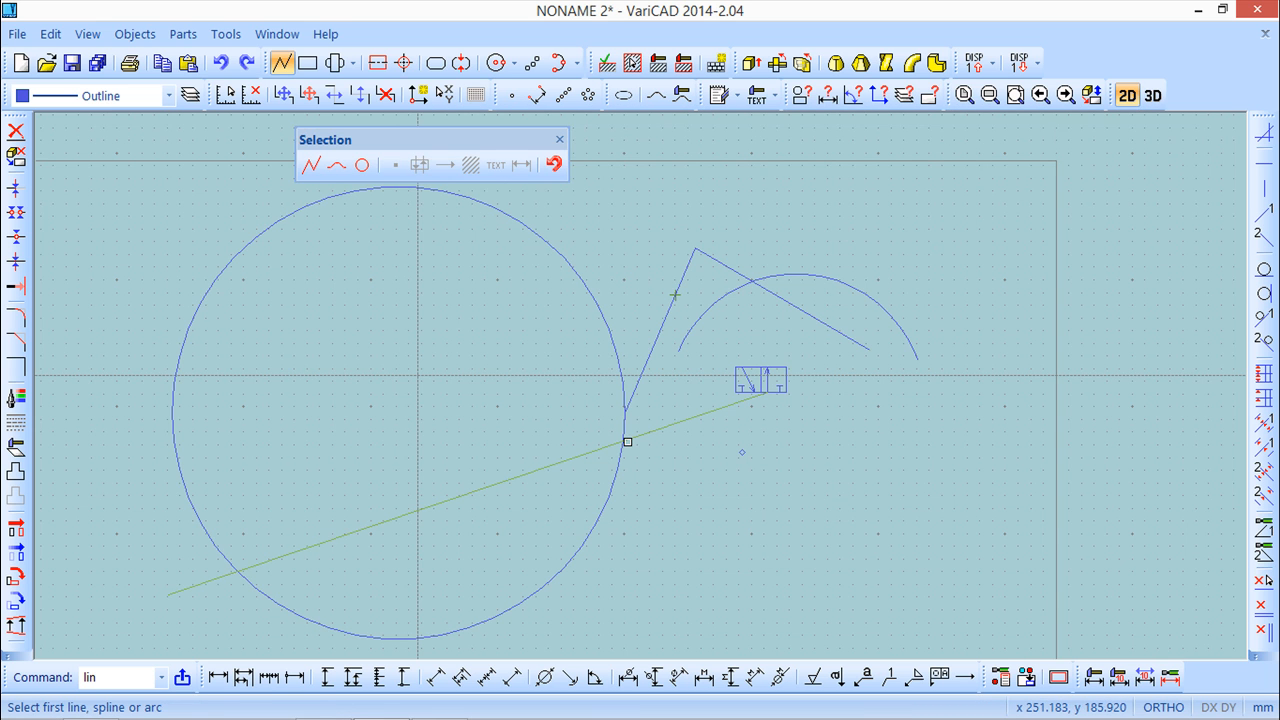
left_click(632, 432)
left_click(627, 432)
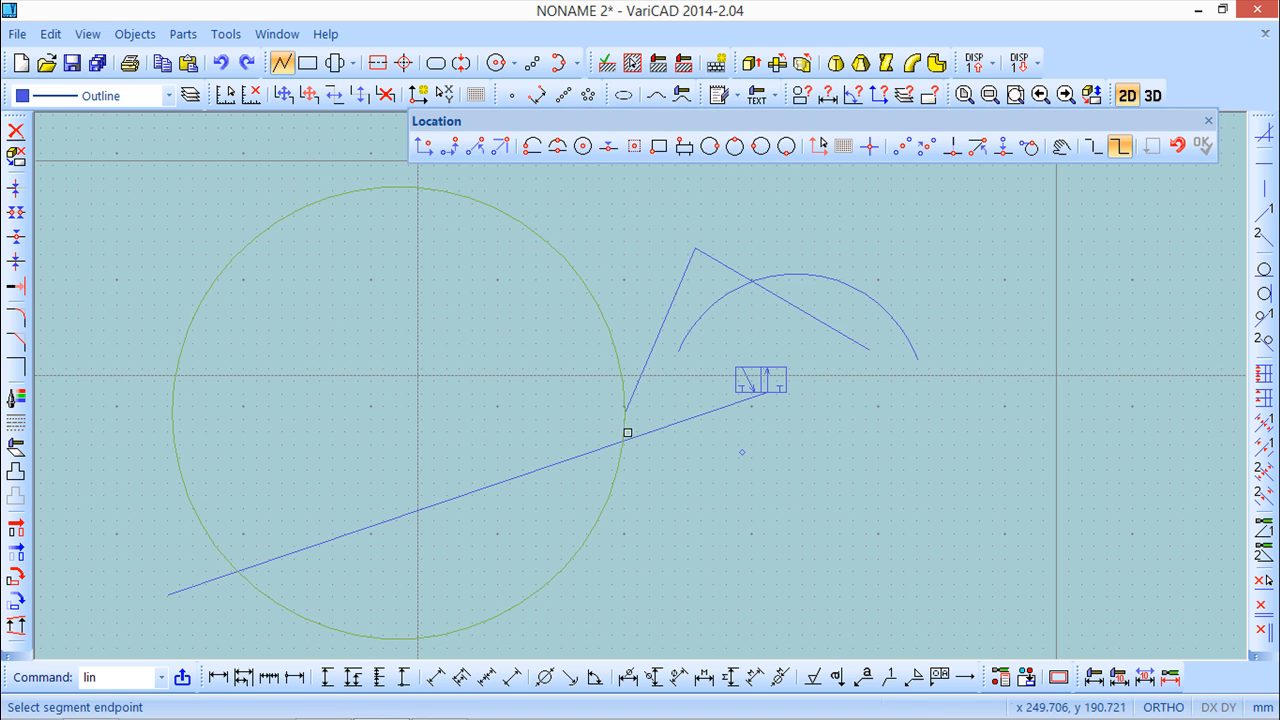
key("Escape")
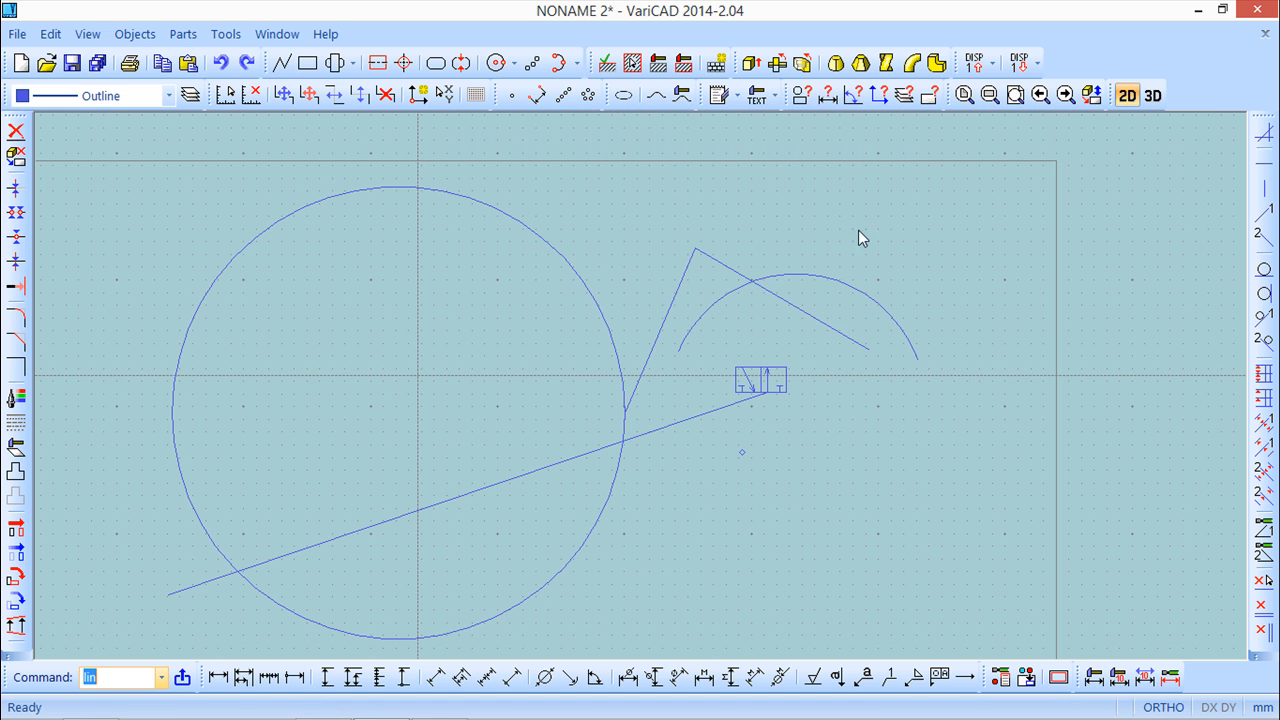
Try starting a line at the extended intersection of the long slanted line and the line crossing the arc.
left_click(281, 62)
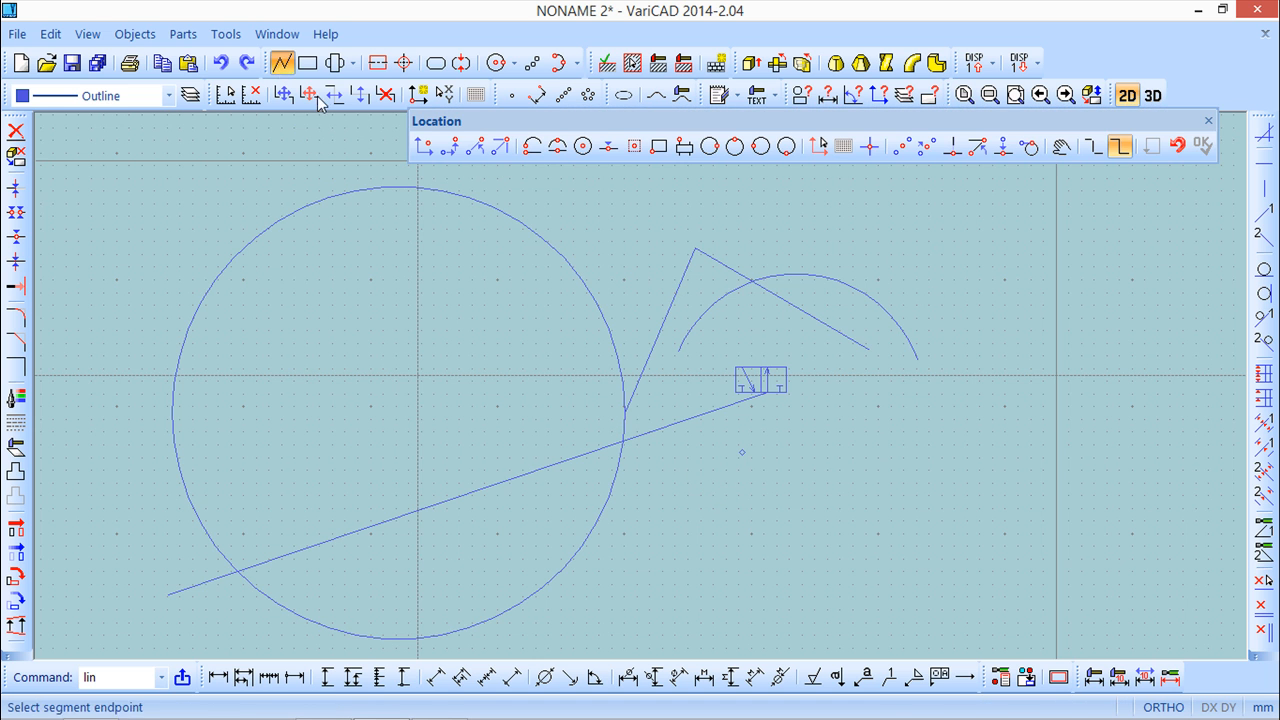
left_click(953, 148)
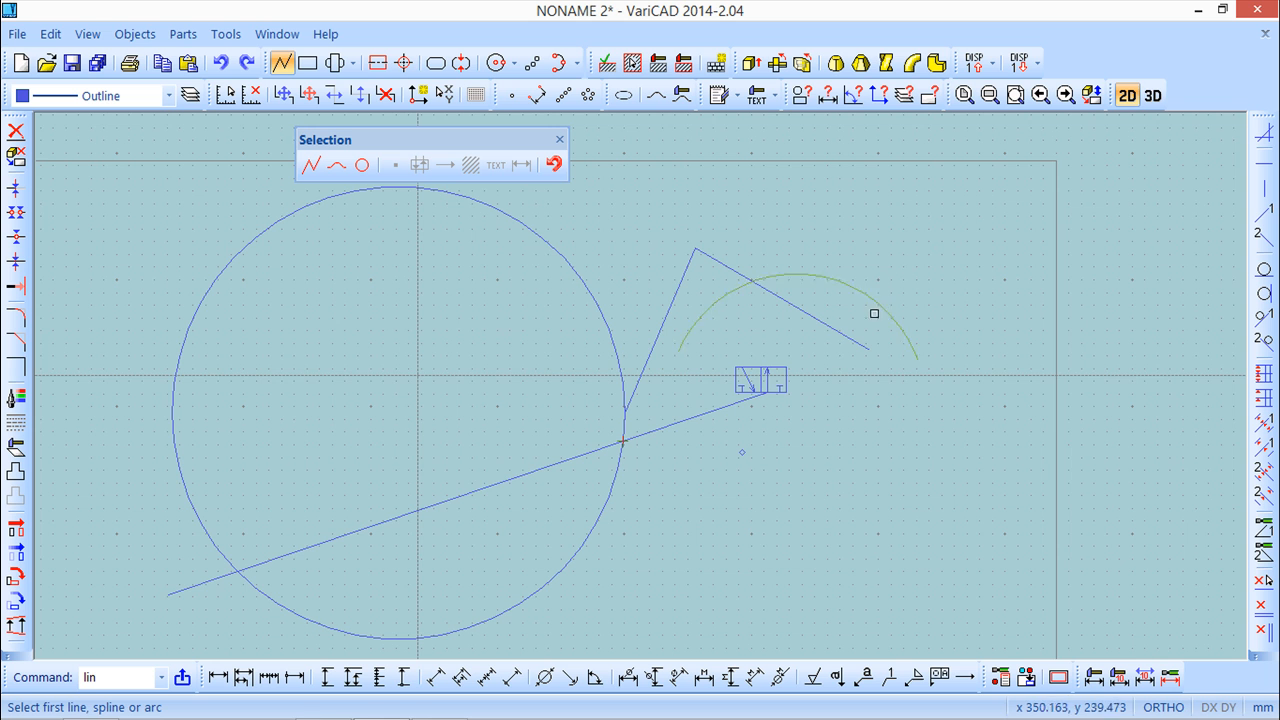
left_click(728, 408)
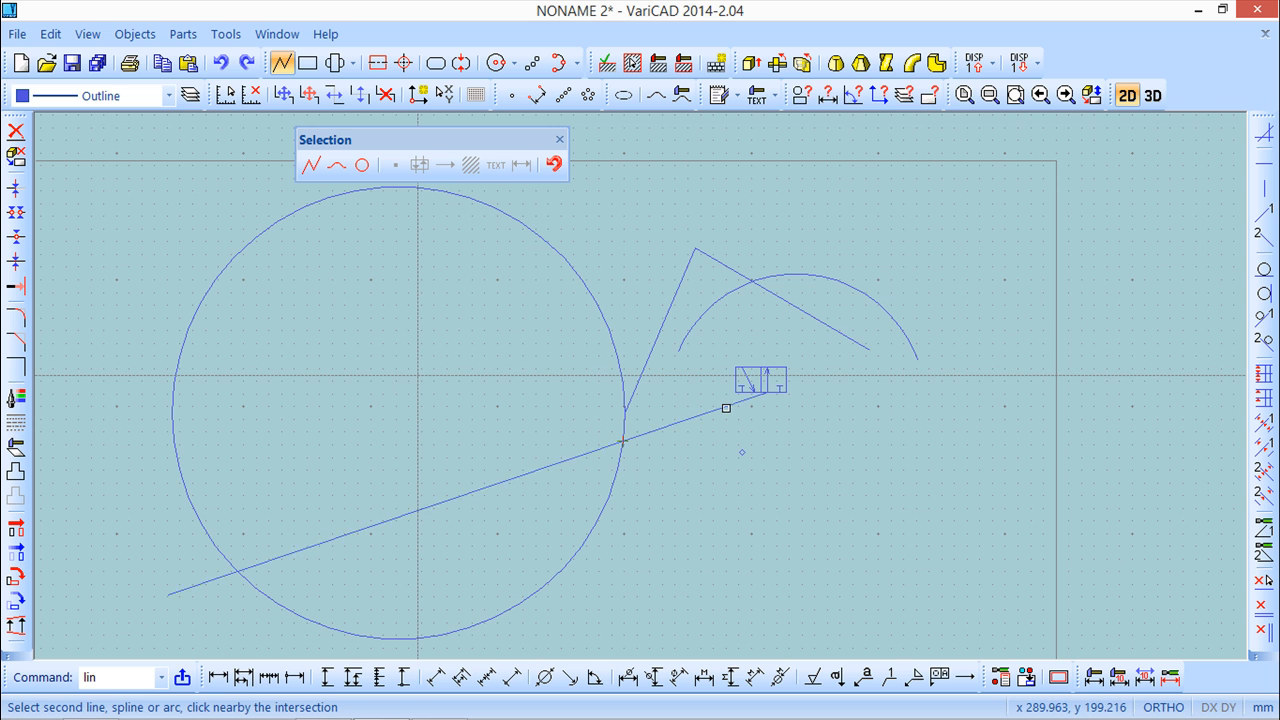
left_click(837, 330)
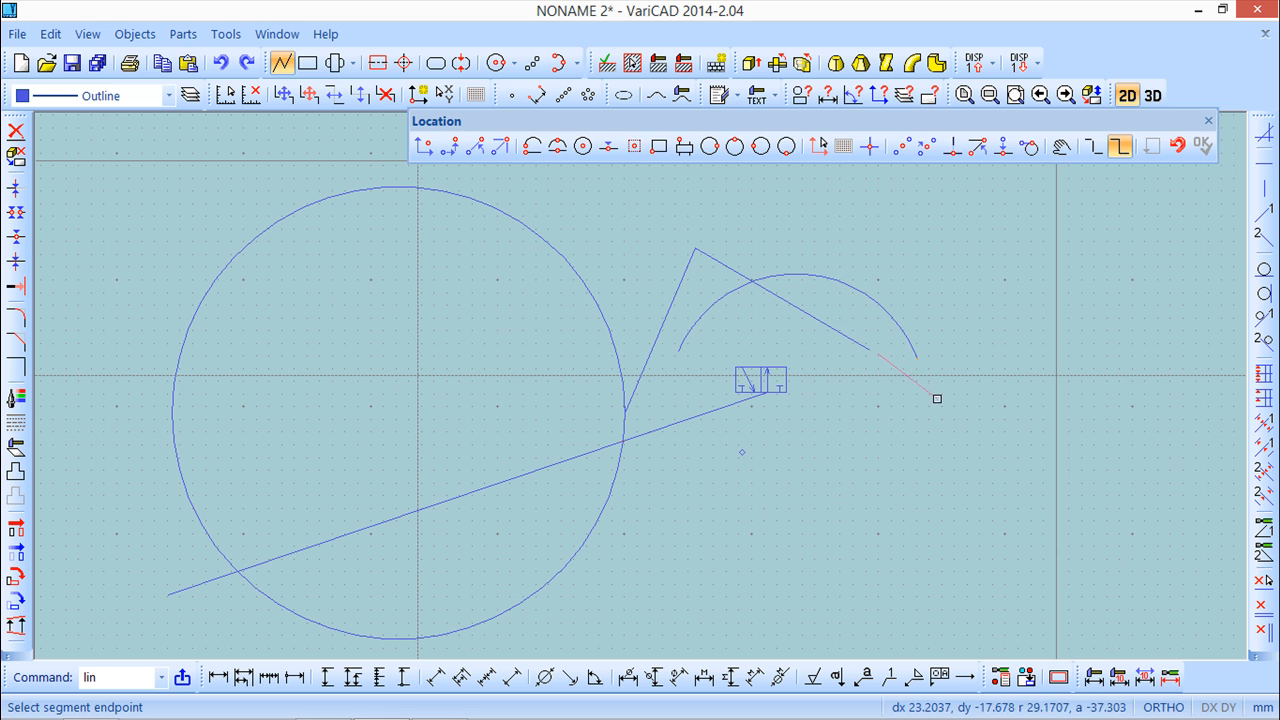
key("Escape")
Draw two separate short lines in the circle's upper half, one rising to the right and a steeper one just beyond its upper end.
left_click(282, 62)
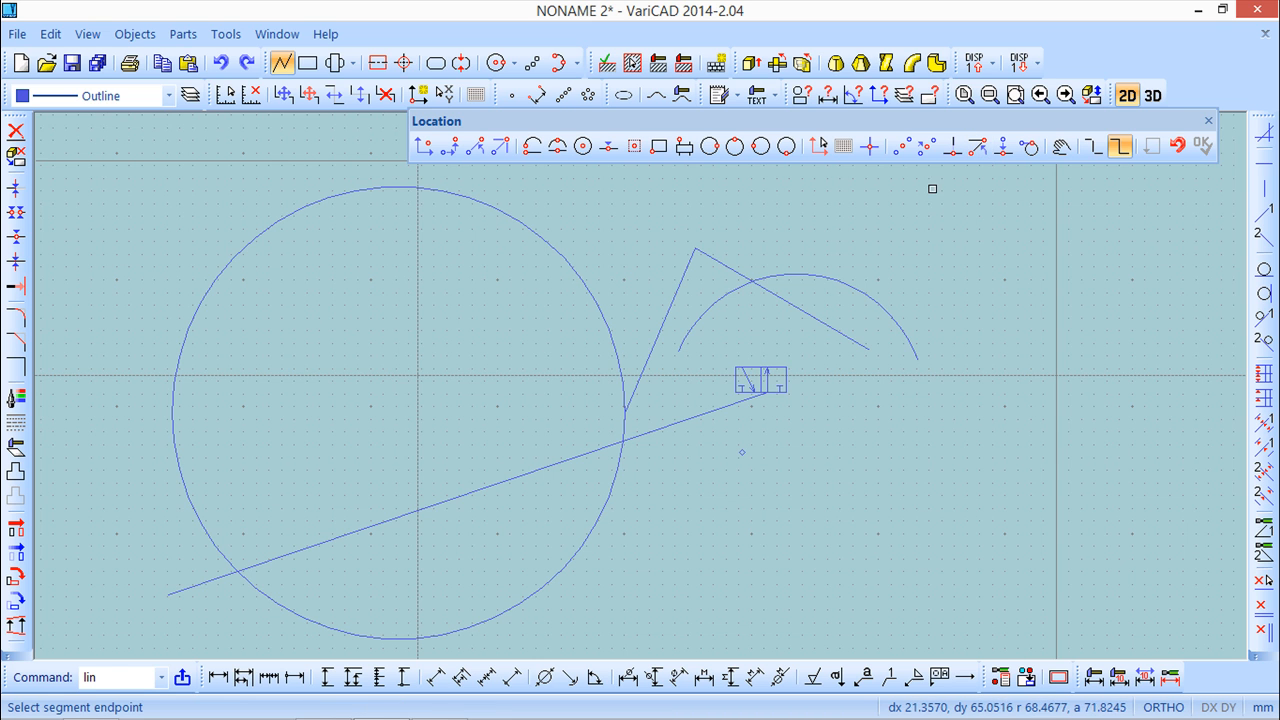
key("Escape")
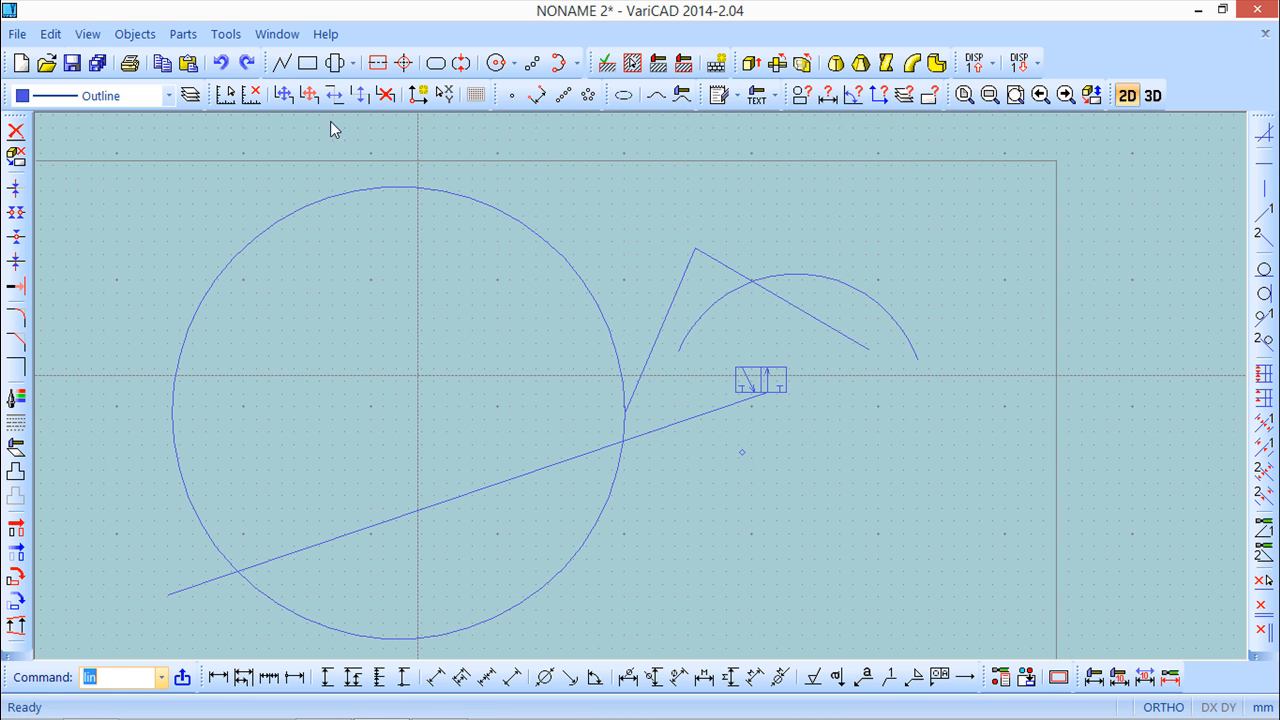
left_click(282, 63)
left_click(237, 331)
left_click(357, 256)
right_click(400, 236)
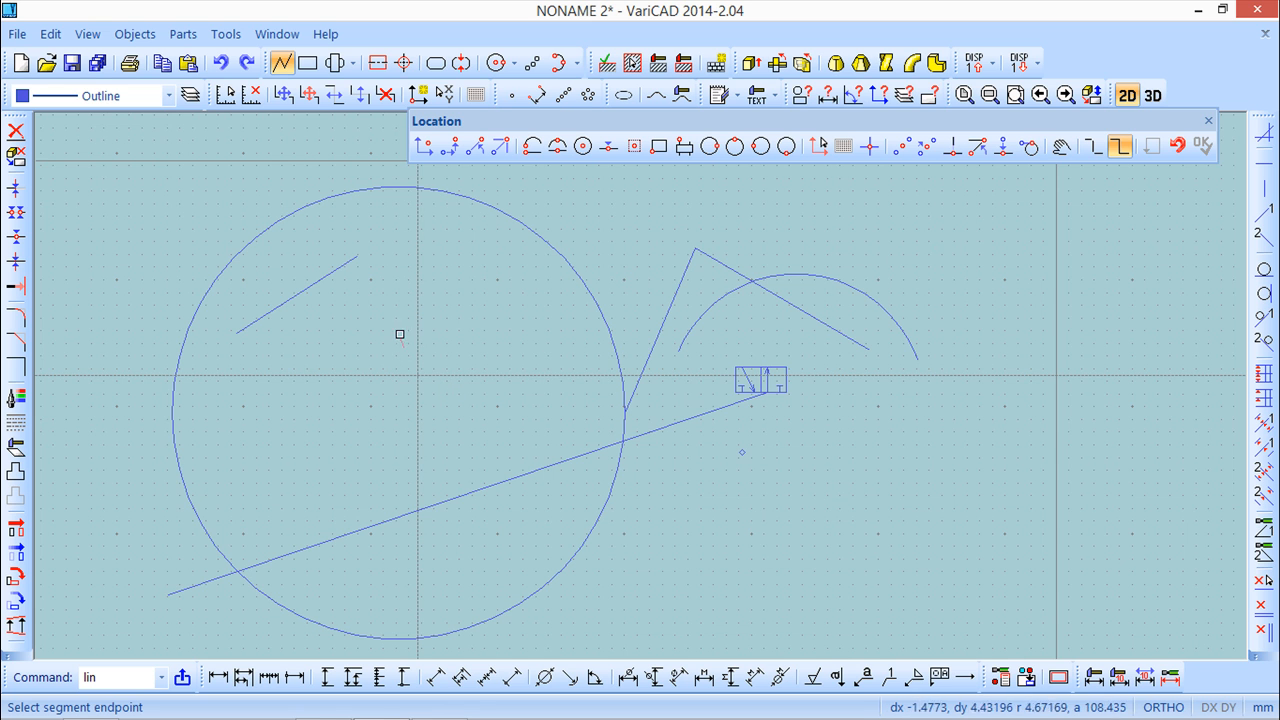
left_click(373, 277)
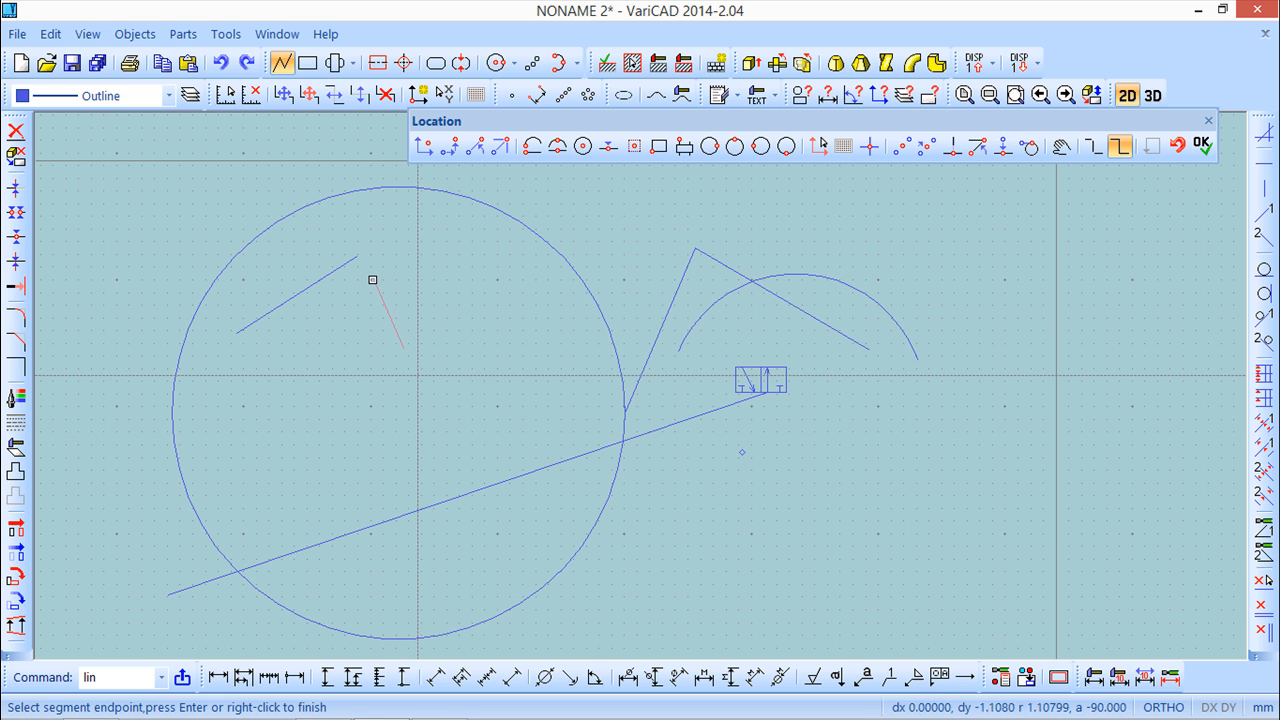
right_click(391, 249)
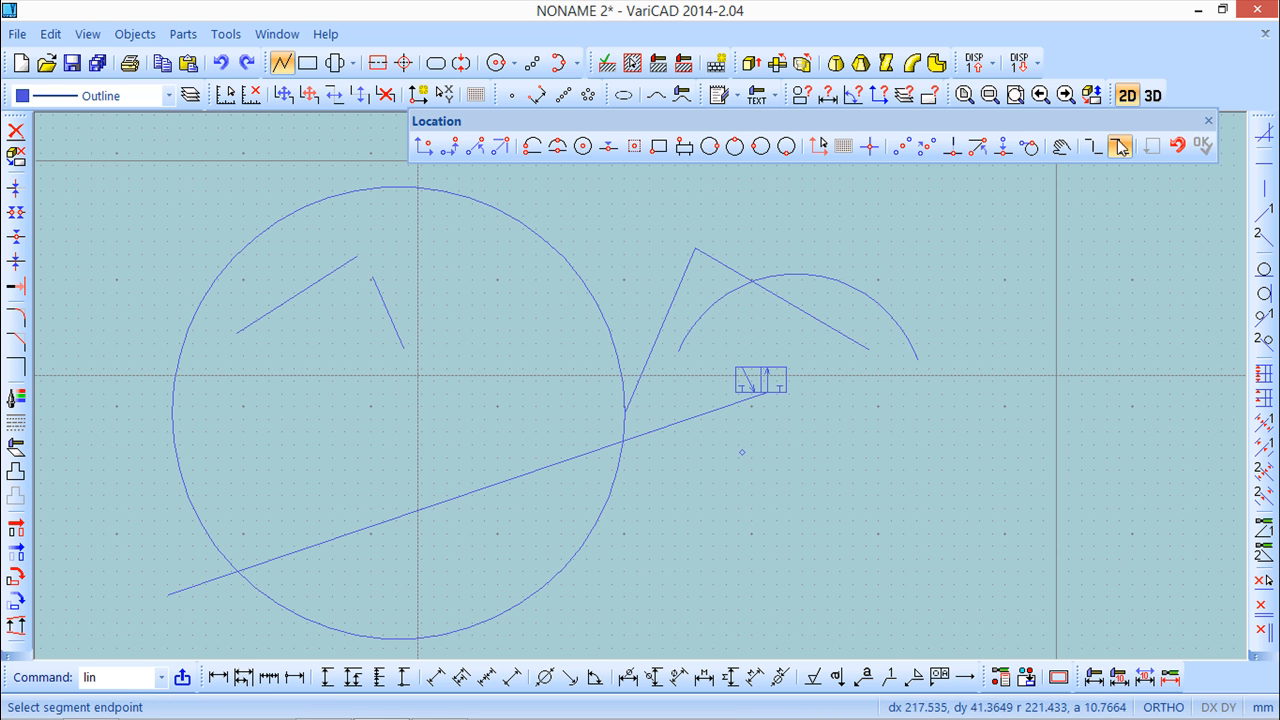
left_click(1208, 120)
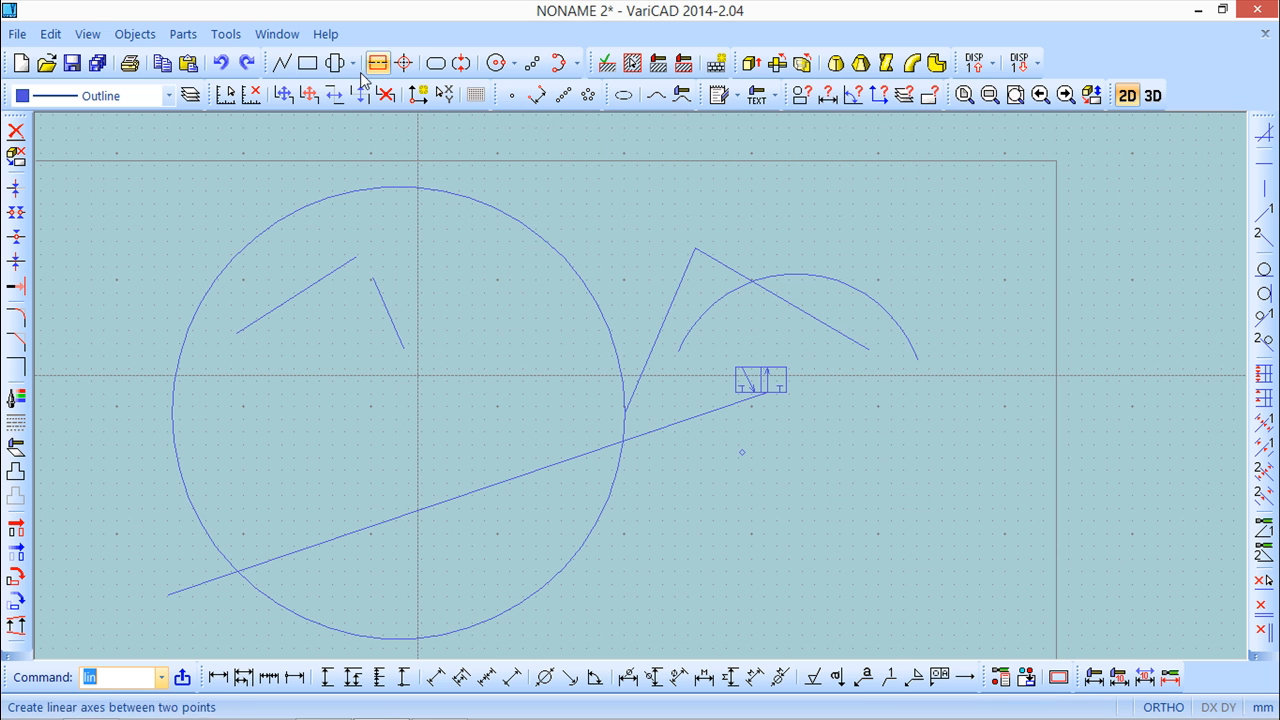
Try starting a line where a 45-degree direction from the steep short line's upper end meets the extension of the other short line.
left_click(281, 63)
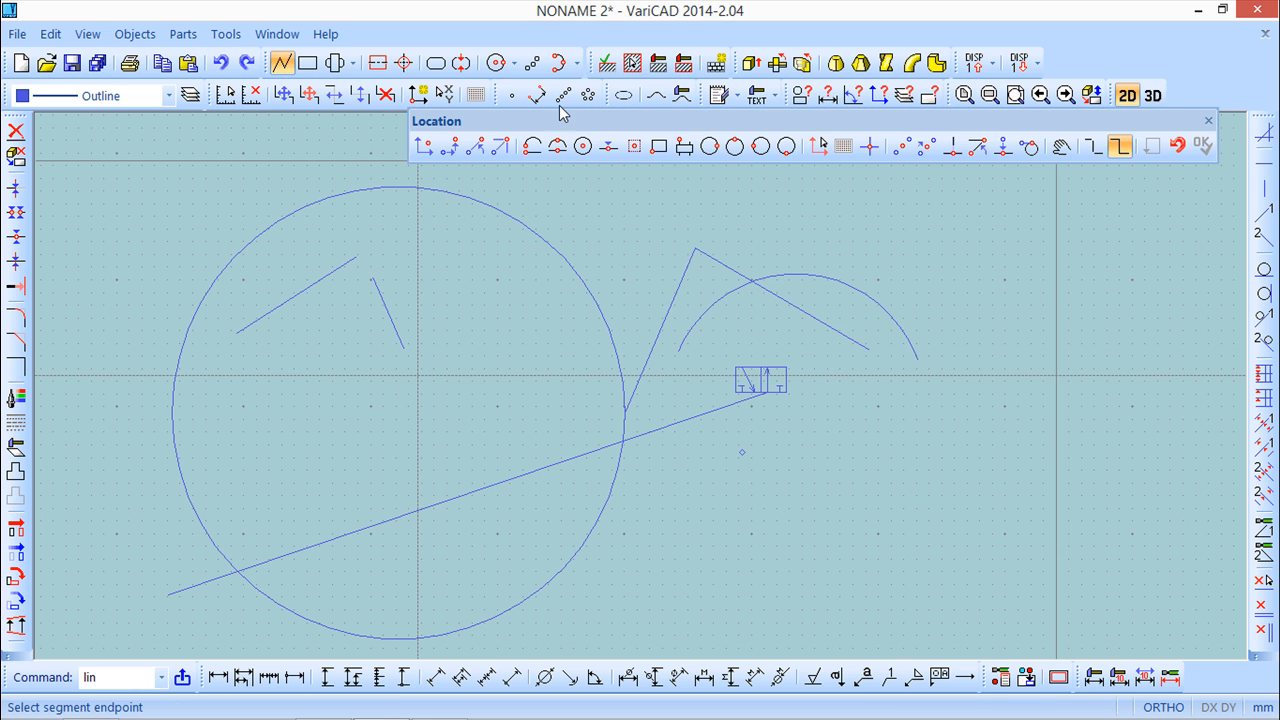
left_click(979, 149)
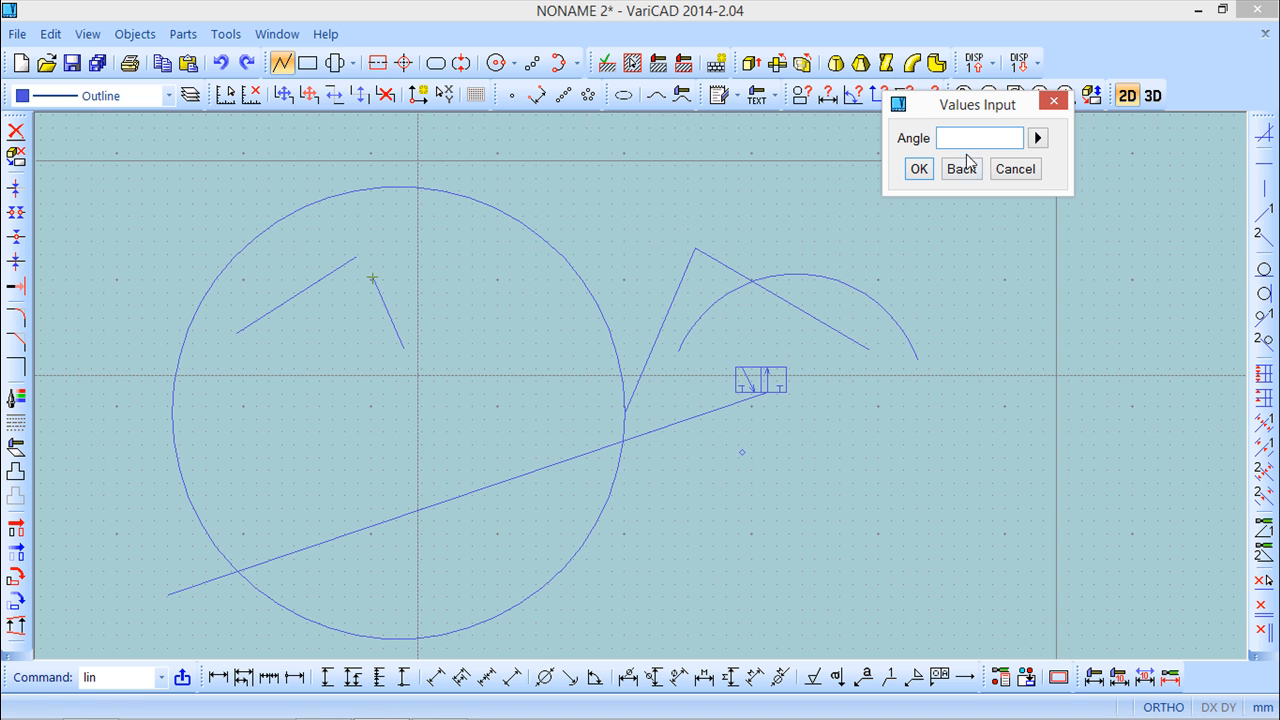
type("5")
key("Return")
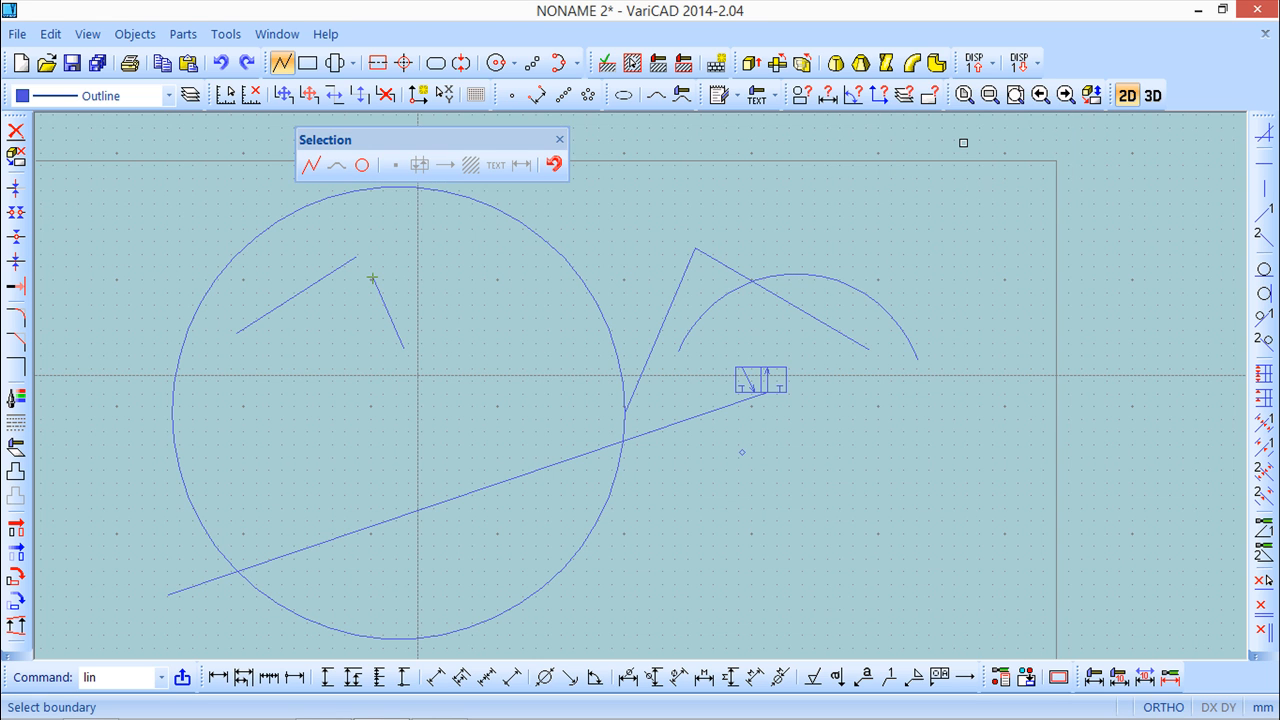
left_click(340, 268)
left_click(374, 277)
left_click(338, 268)
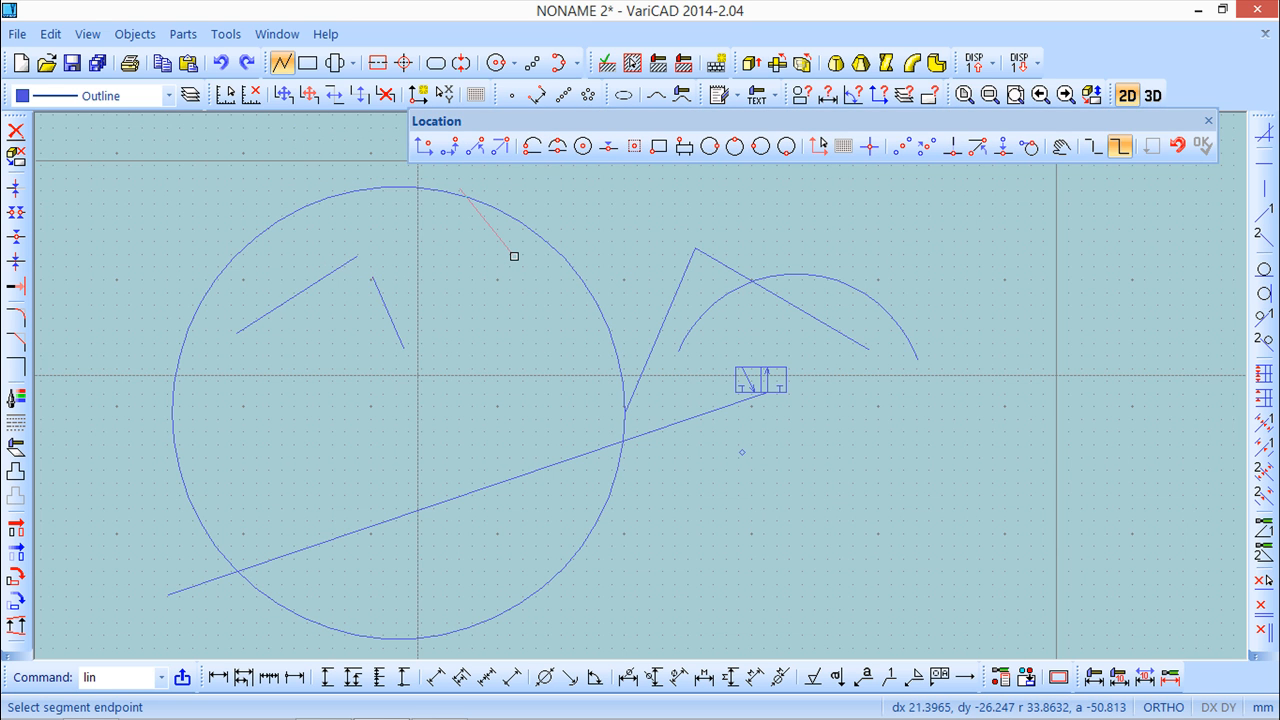
key("Escape")
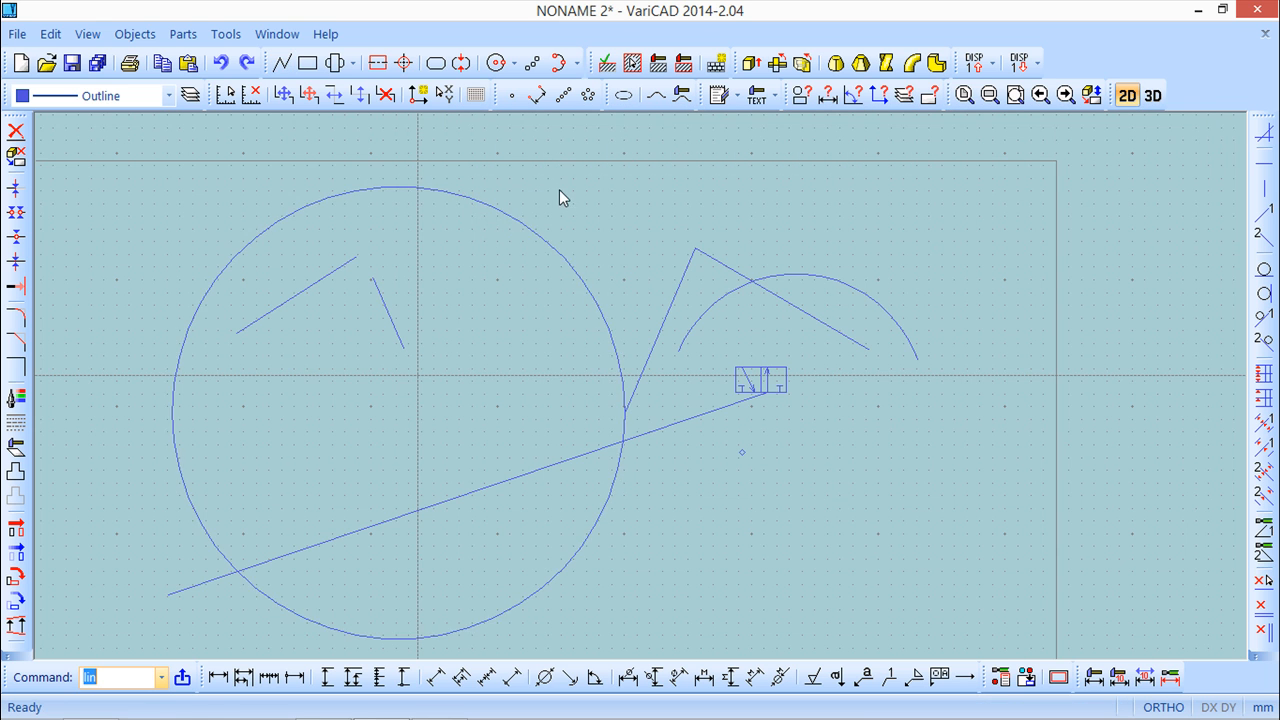
Draw a line from the perpendicular point on the steep short line's extension down across the circle to a free point outside it.
left_click(283, 66)
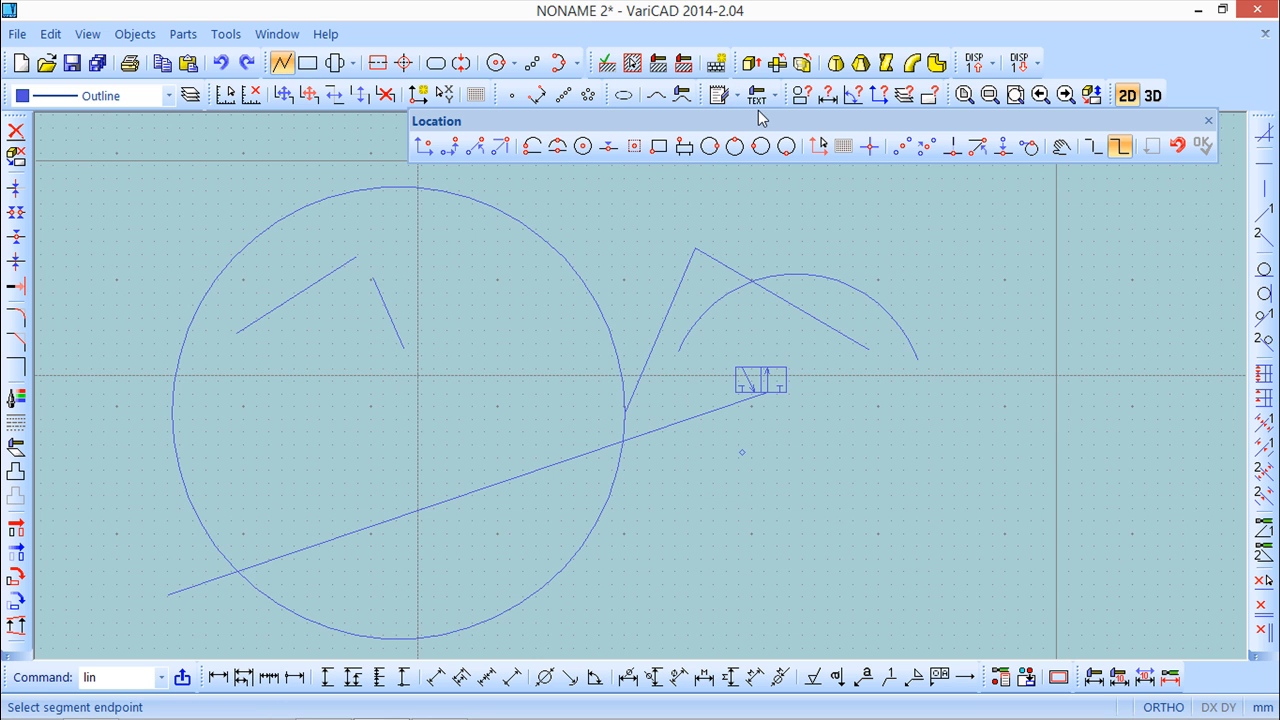
left_click(1004, 149)
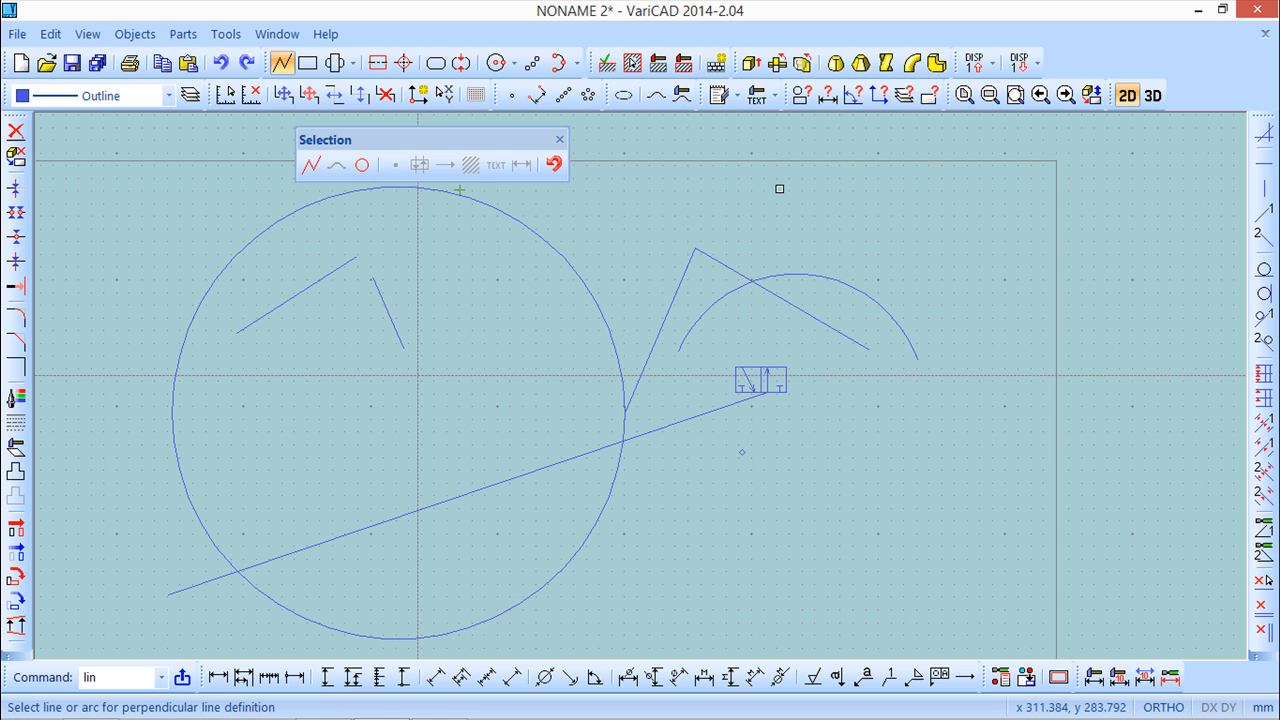
left_click_drag(483, 138, 945, 125)
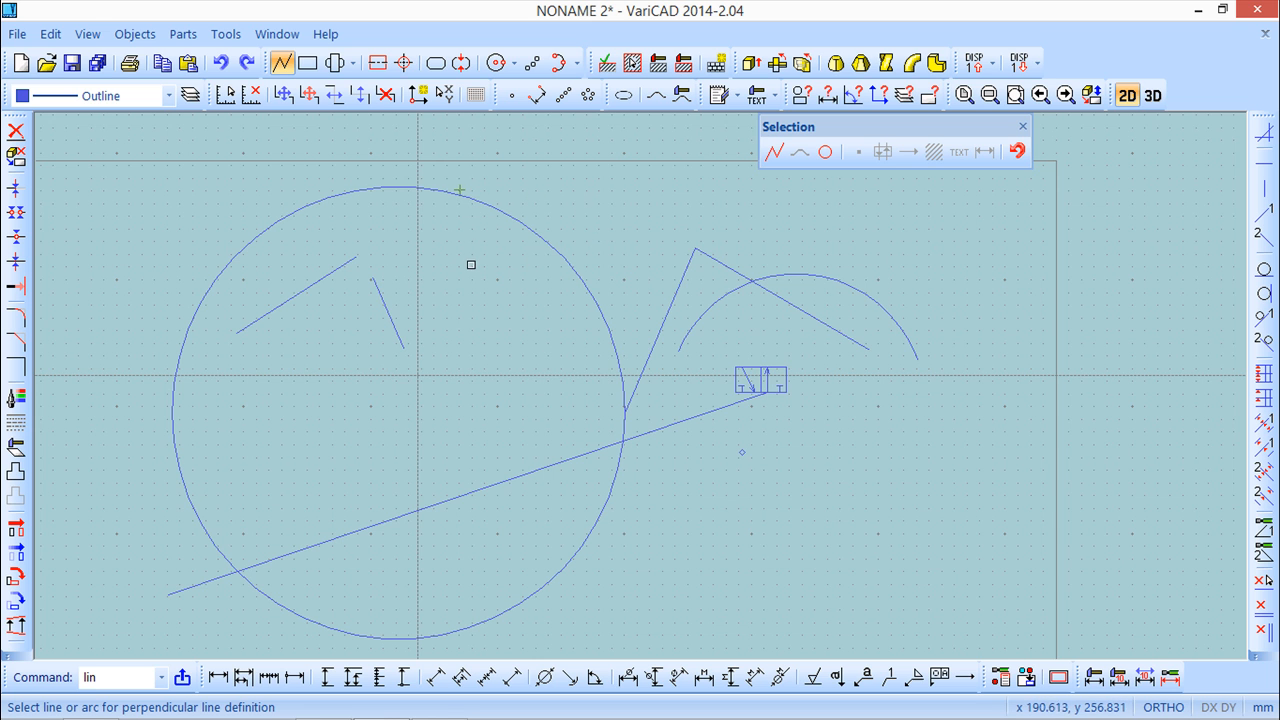
left_click(379, 286)
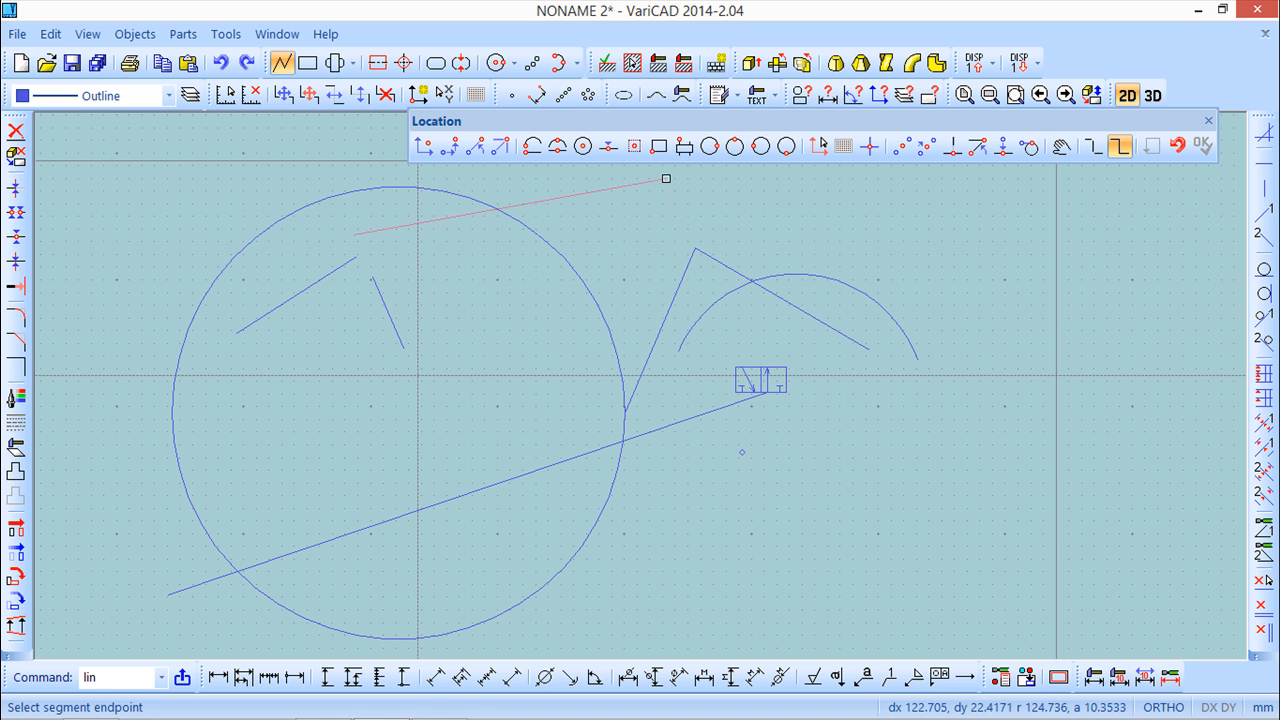
left_click(750, 505)
right_click(865, 492)
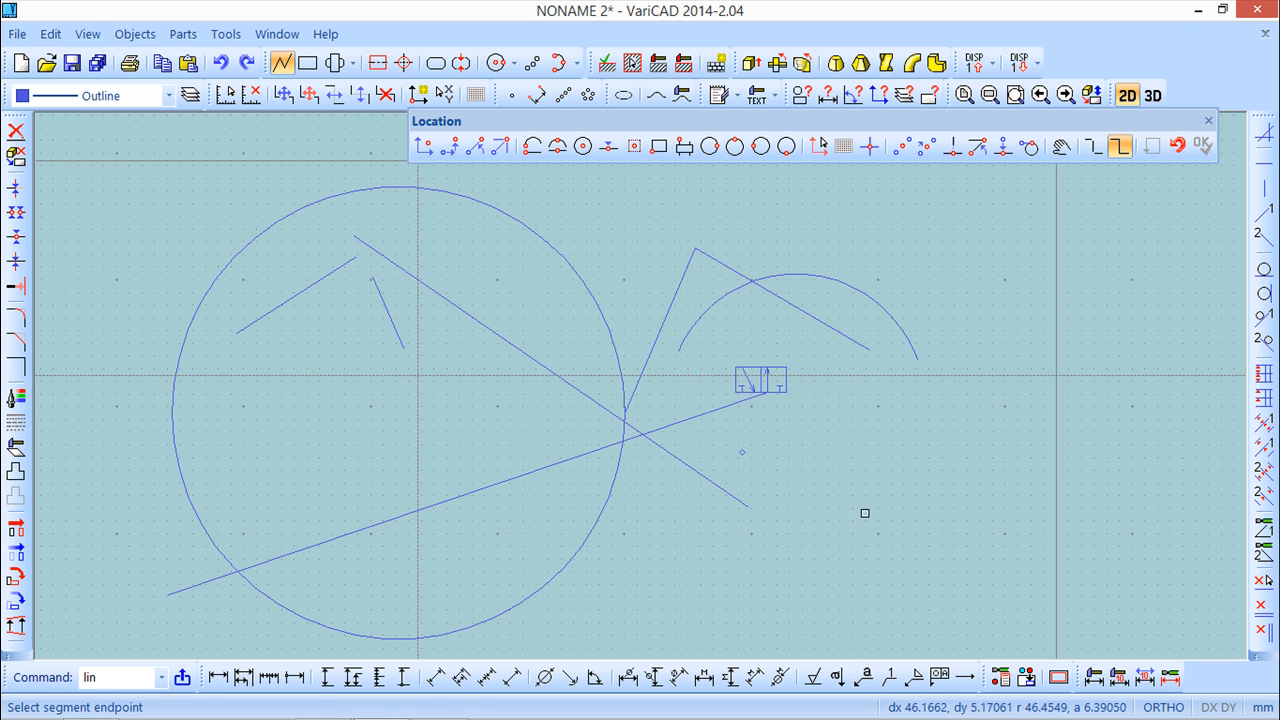
Try starting a line at the tangent point on the circle's lower part, taken from the new long line's lower end.
left_click(1031, 150)
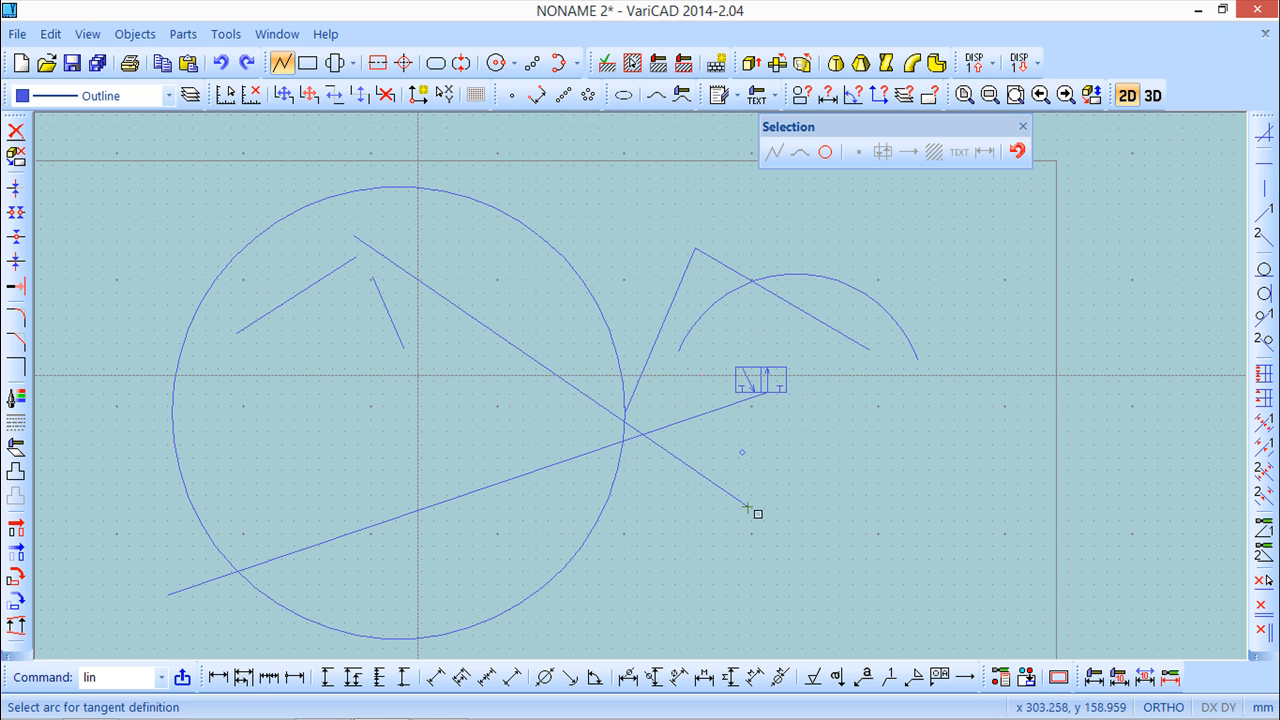
left_click(541, 591)
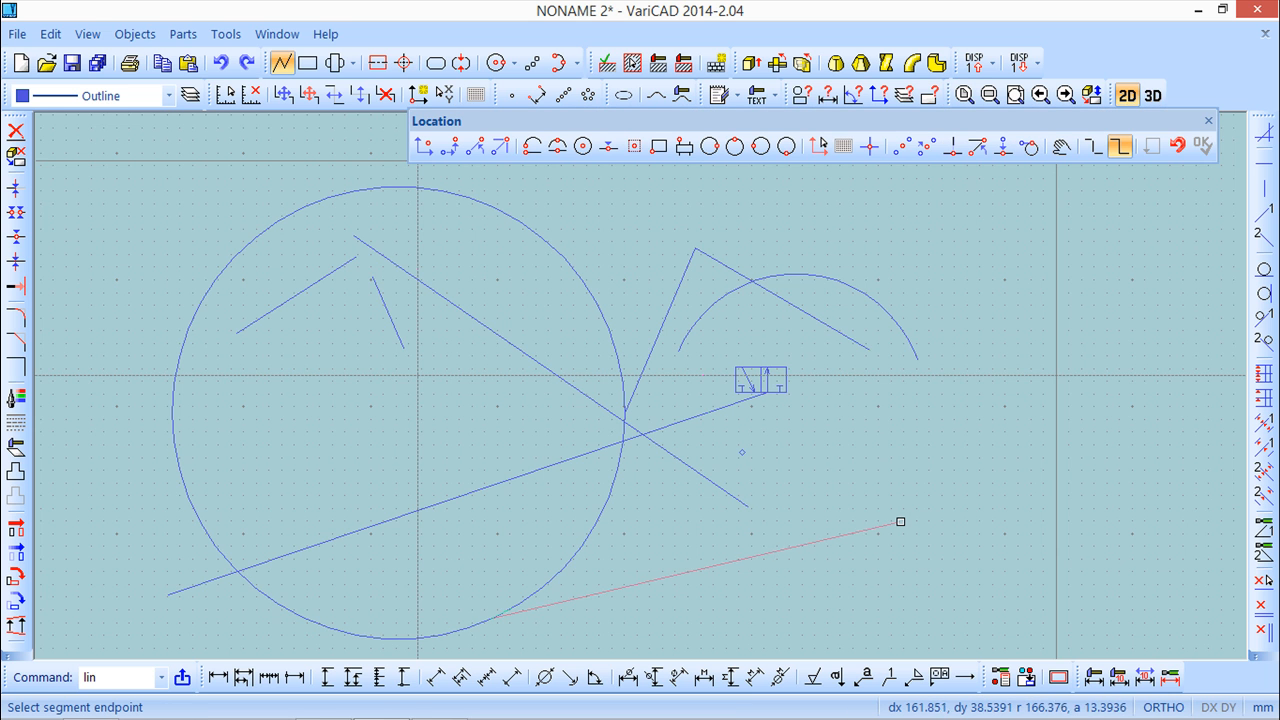
key("Escape")
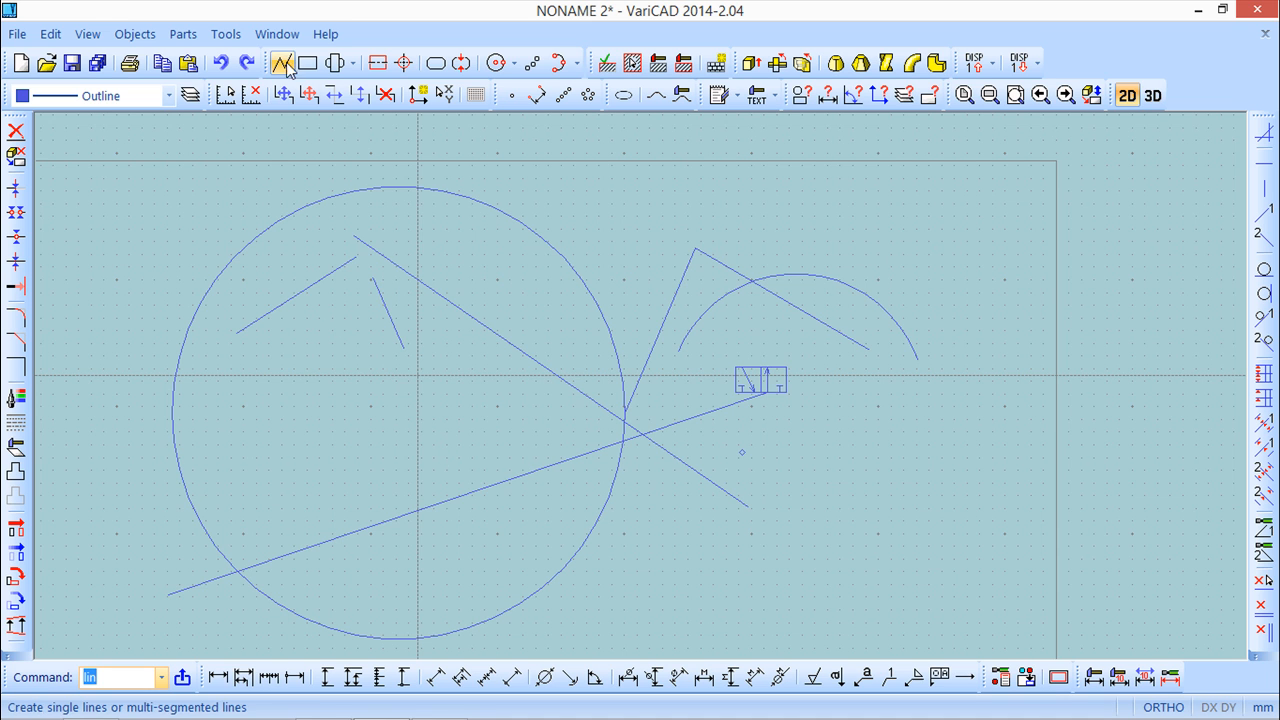
Start a new line at the exact coordinates X 0, Y 0.
scroll(418, 485, "up", 1)
scroll(416, 478, "down", 1)
mouse_move(408, 474)
middle_mouse_down()
mouse_move(520, 358)
mouse_move(520, 324)
mouse_move(496, 363)
middle_mouse_up()
scroll(514, 335, "down", 1)
scroll(497, 366, "down", 1)
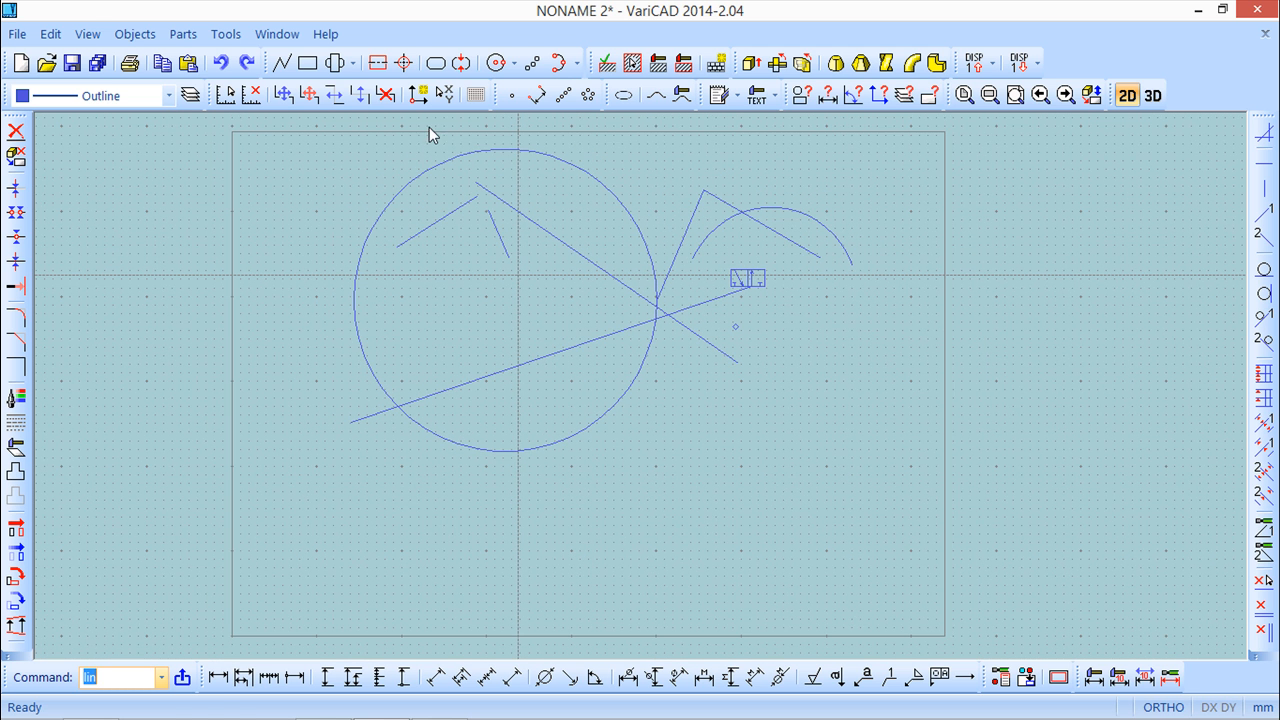
left_click(281, 63)
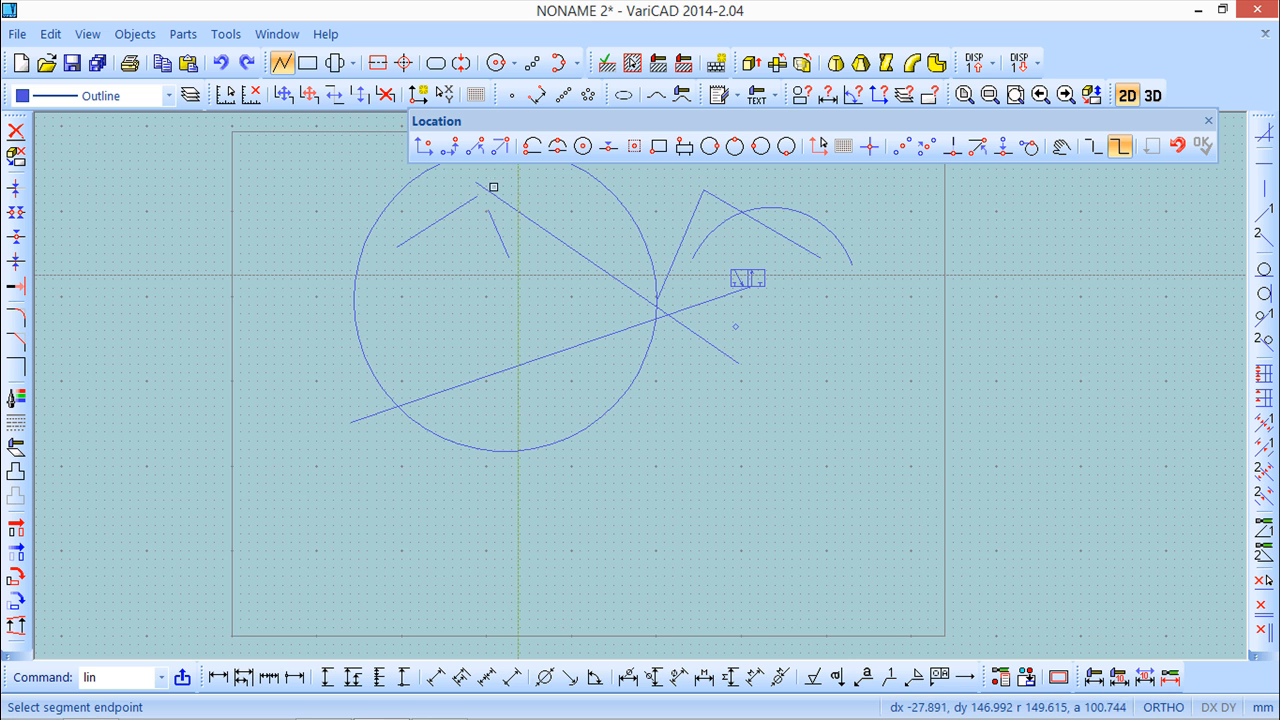
left_click(422, 149)
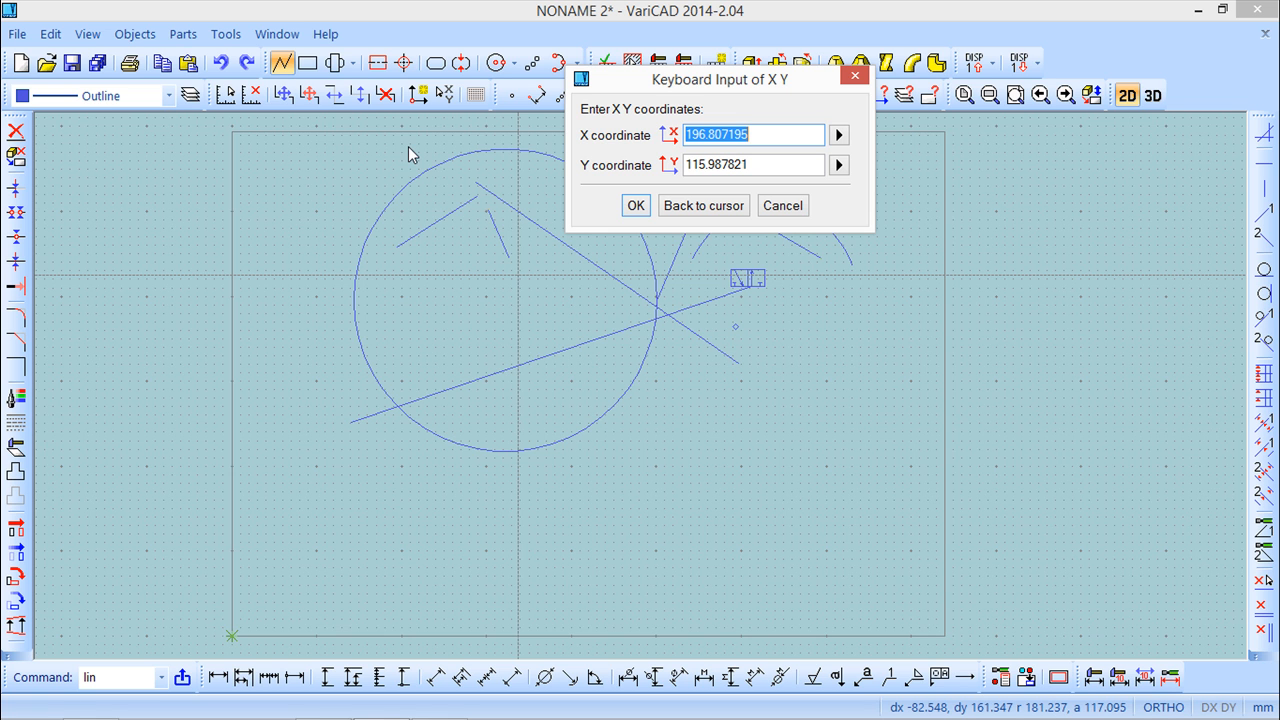
type("0")
left_click(728, 165)
left_click_drag(766, 165, 624, 166)
type("0")
key("Return")
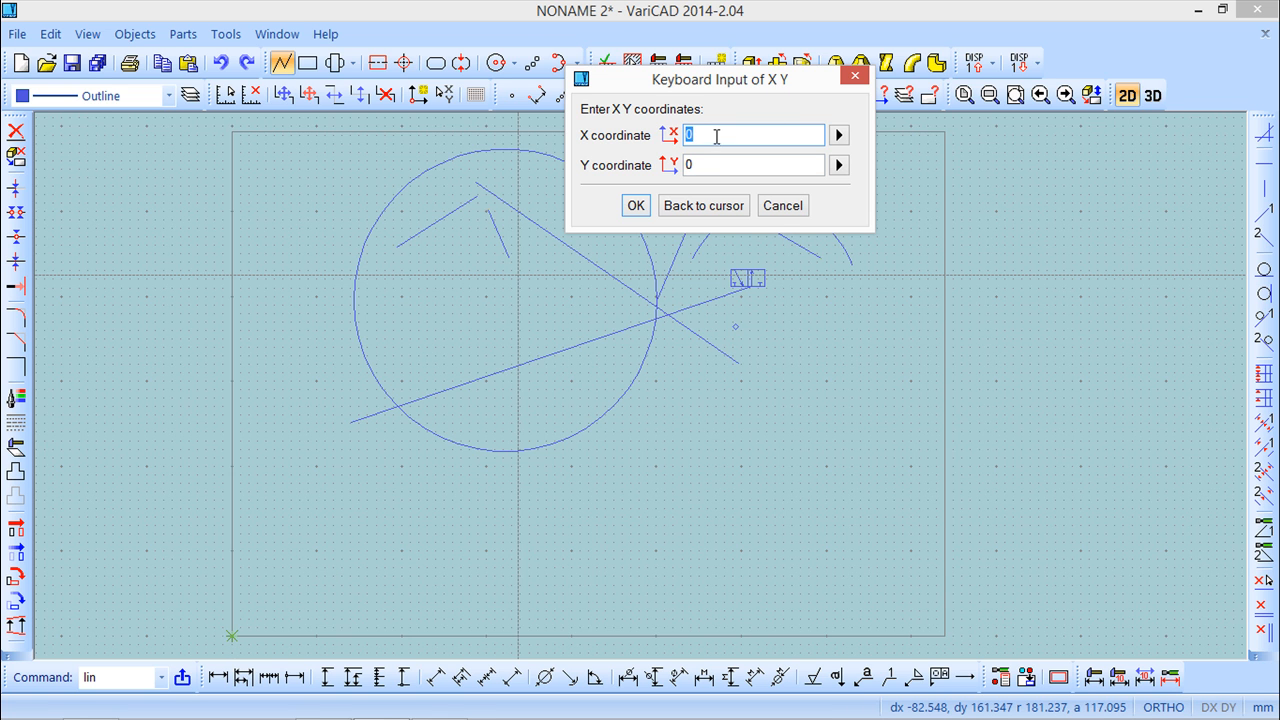
Place the line's second point at the exact coordinates X 50, Y 20, and return to cursor input.
type("50")
key("Tab")
type("20")
key("Return")
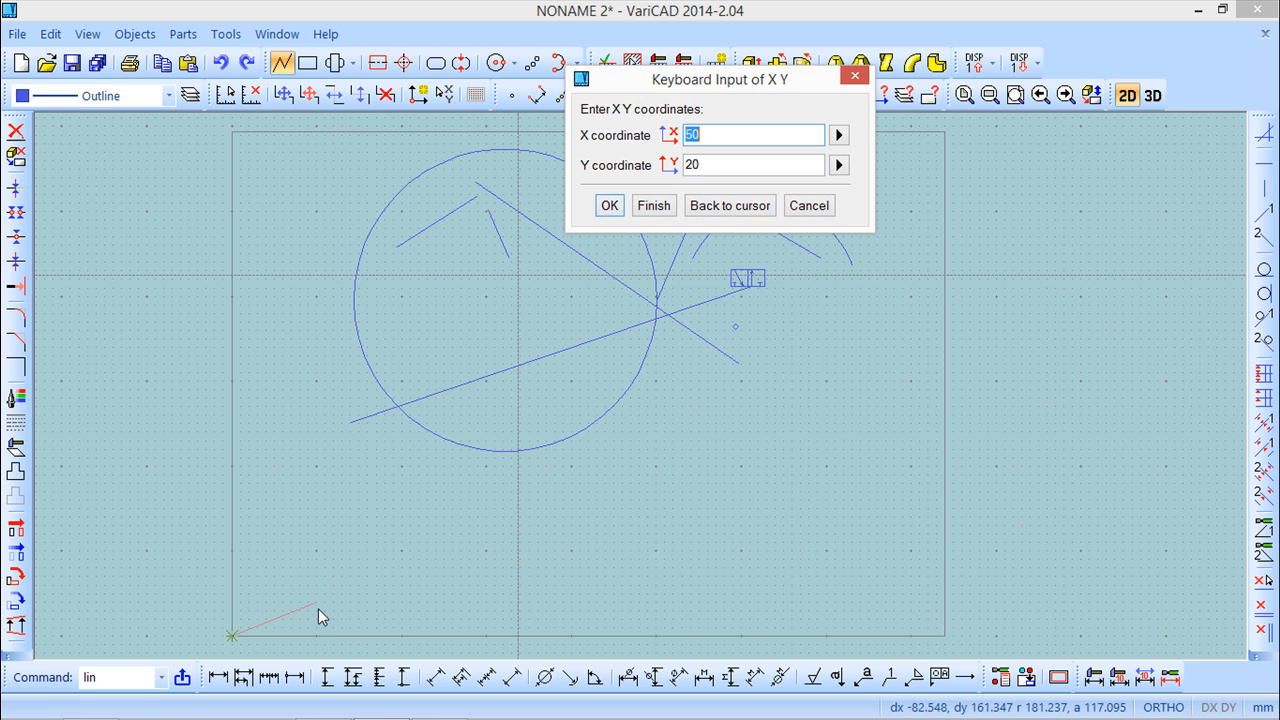
left_click(724, 207)
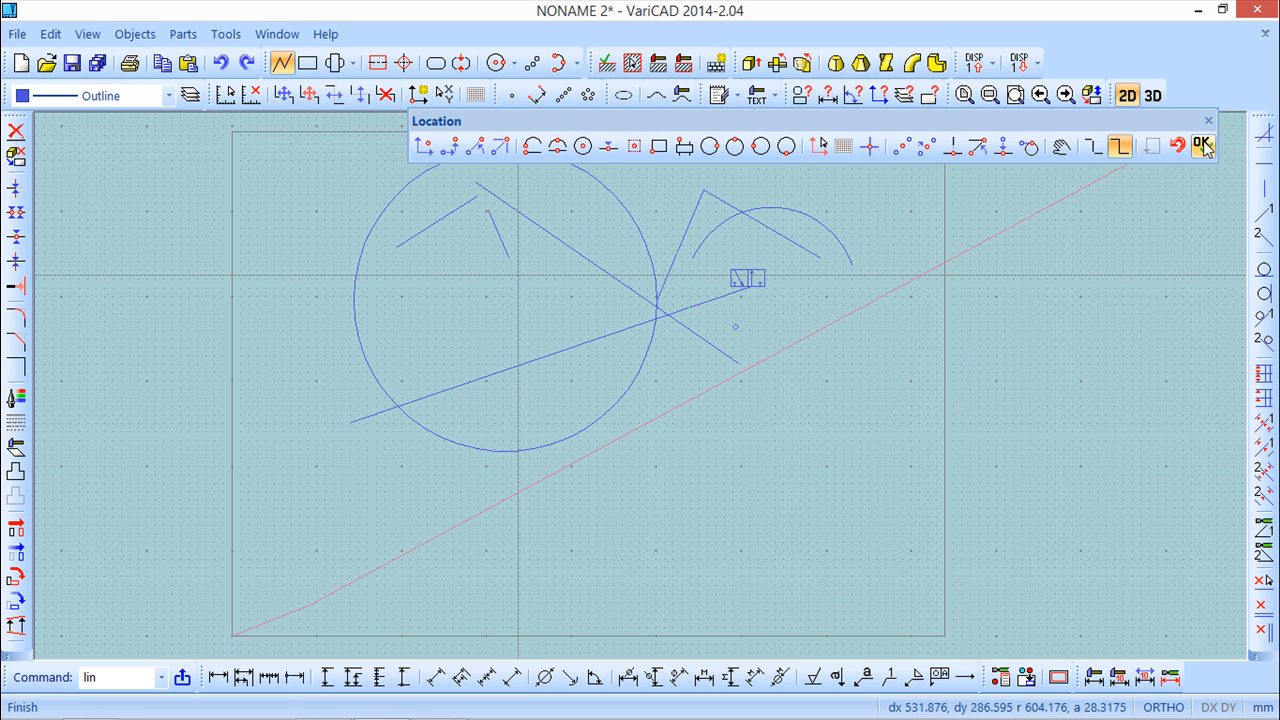
Add a segment to the line with a Dx increment of 20 and a Dy increment of 30 from the last point.
left_click(453, 147)
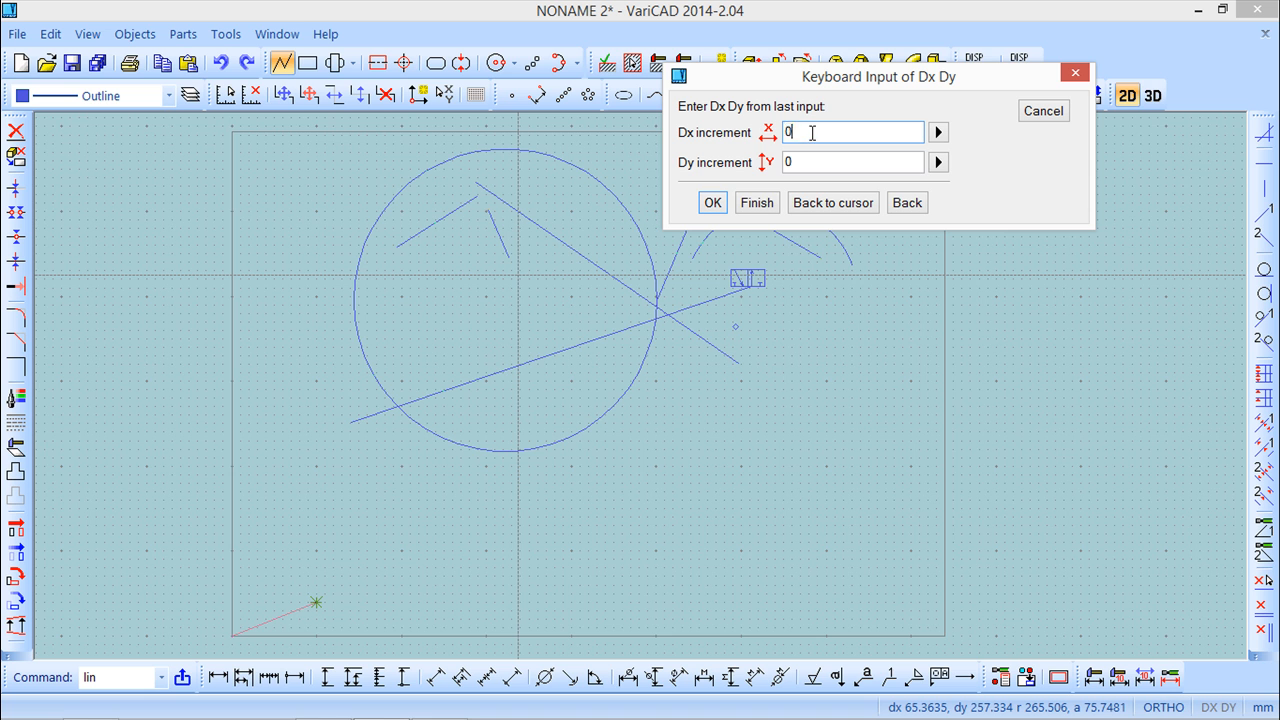
type("20")
key("Tab")
type("30")
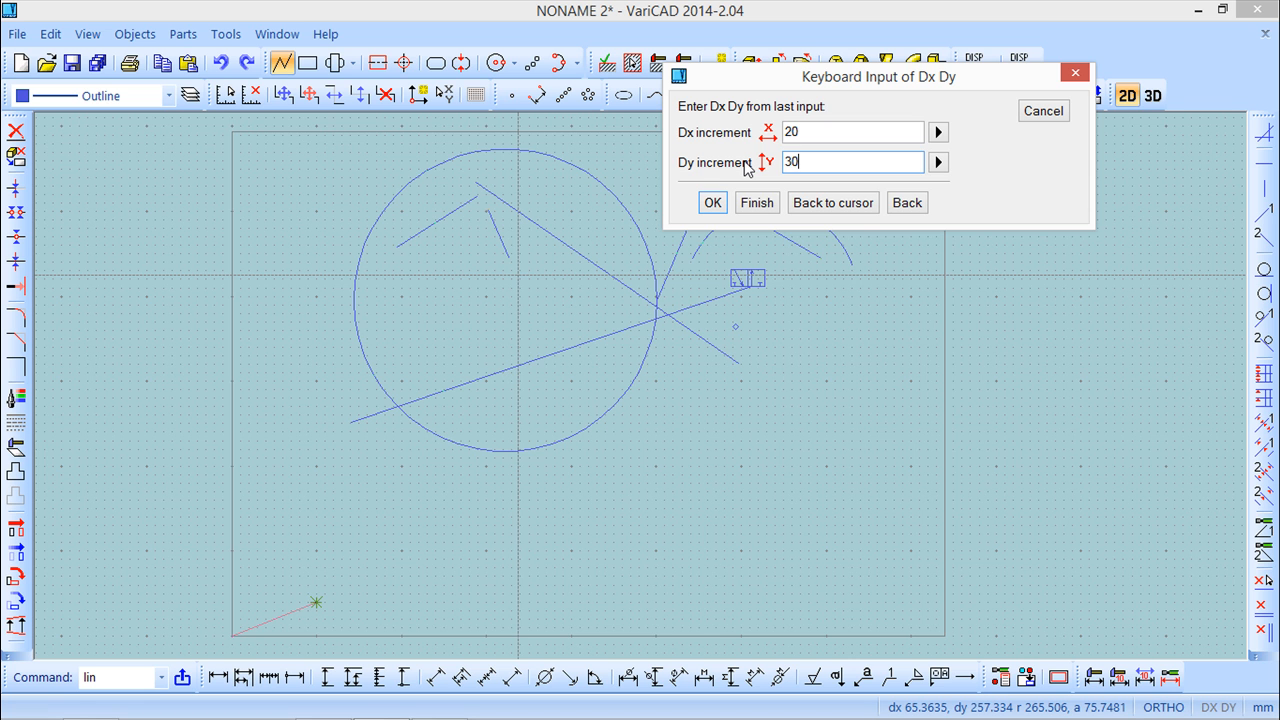
key("Return")
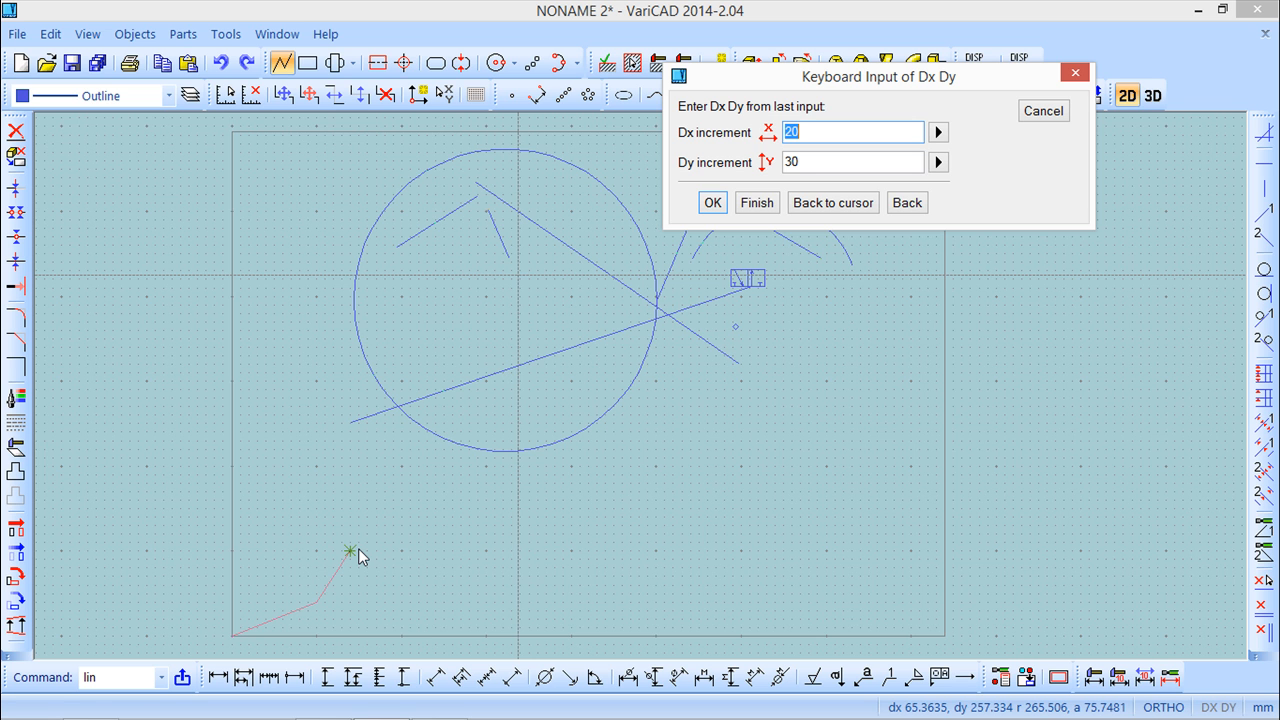
left_click(822, 203)
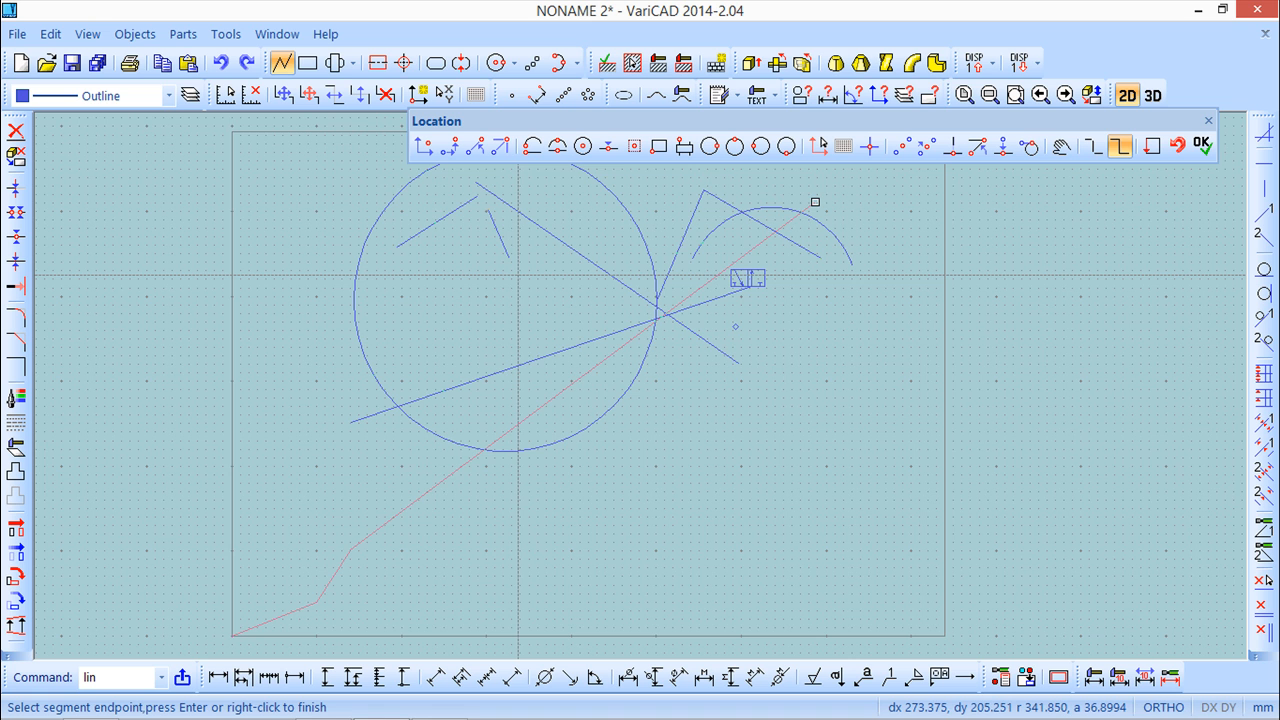
Add a segment at an angle of 10 degrees and a distance of 50 from the last point.
left_click(478, 148)
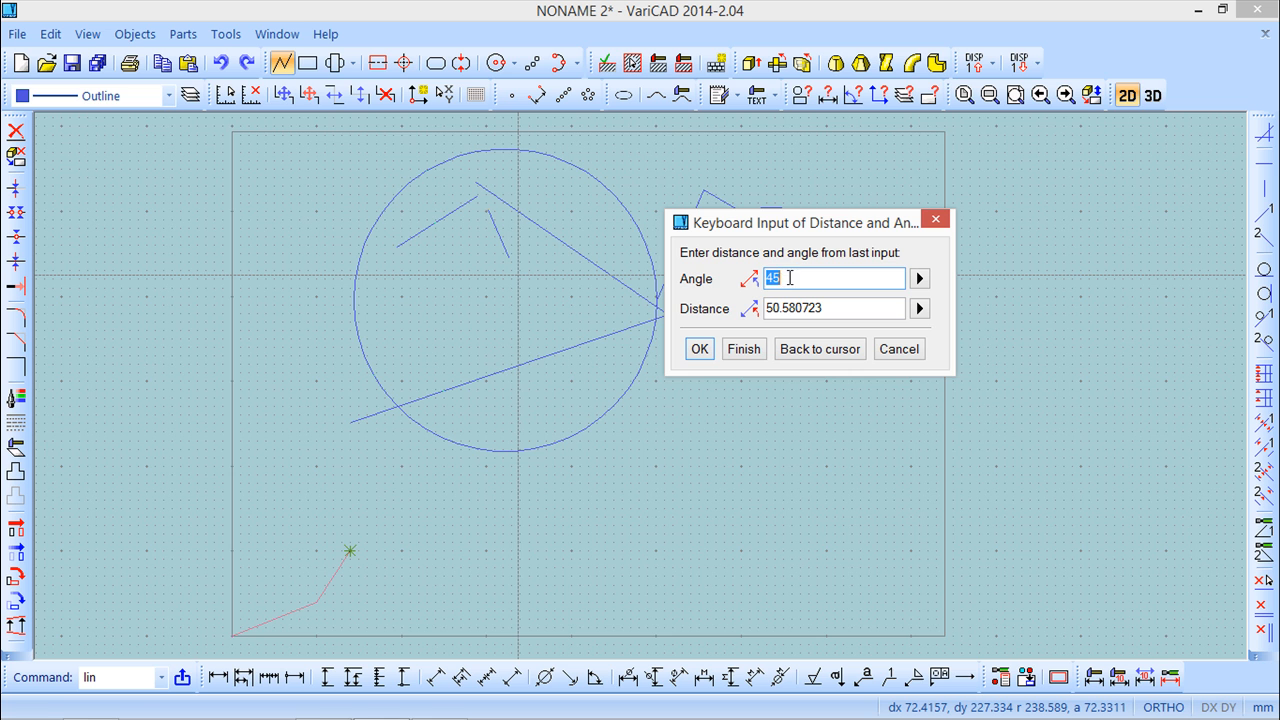
type("10")
key("Tab")
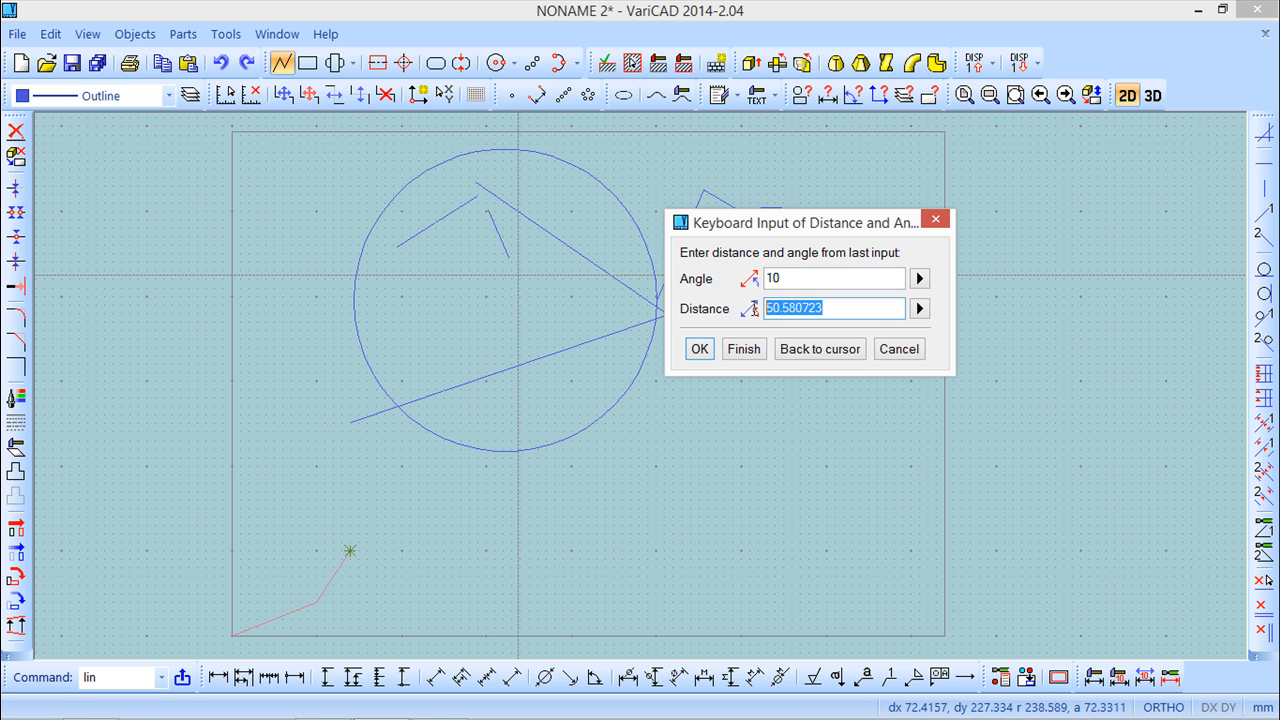
type("50")
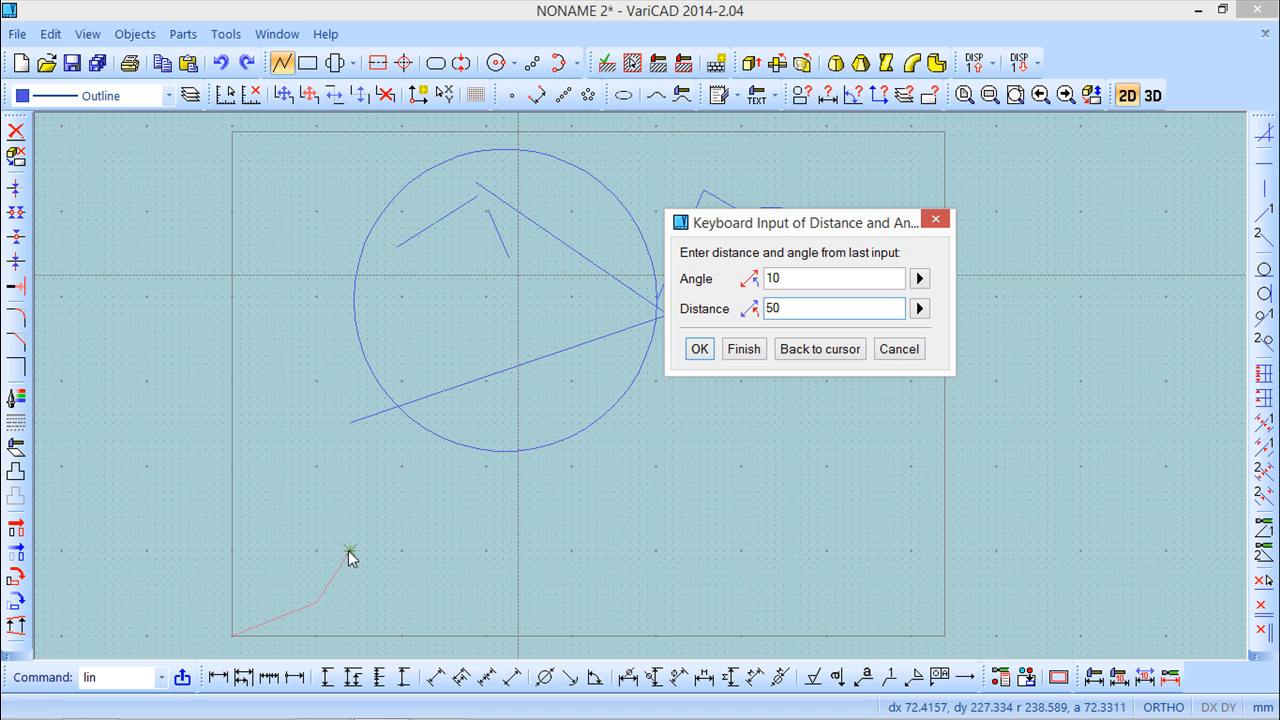
key("Return")
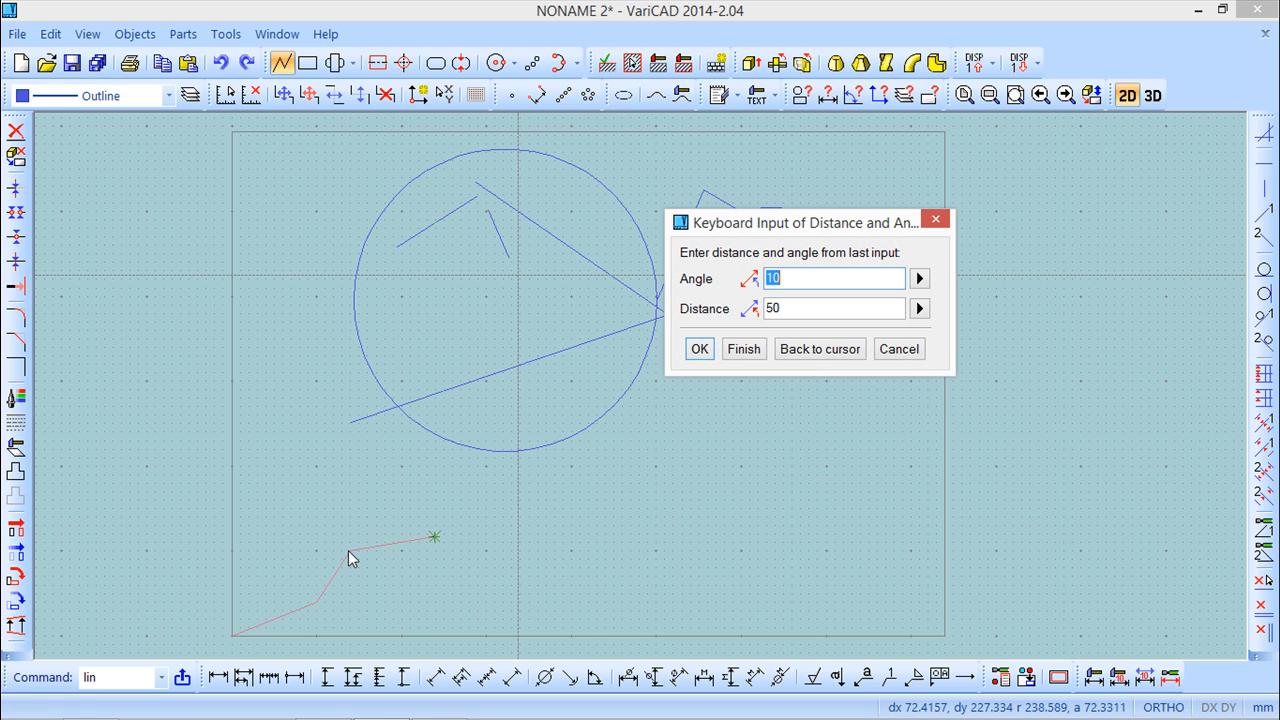
Add another segment at an angle of 45 degrees and a distance of 30, and return to cursor input.
left_click_drag(789, 281, 740, 279)
type("45")
key("Tab")
type("30")
key("Return")
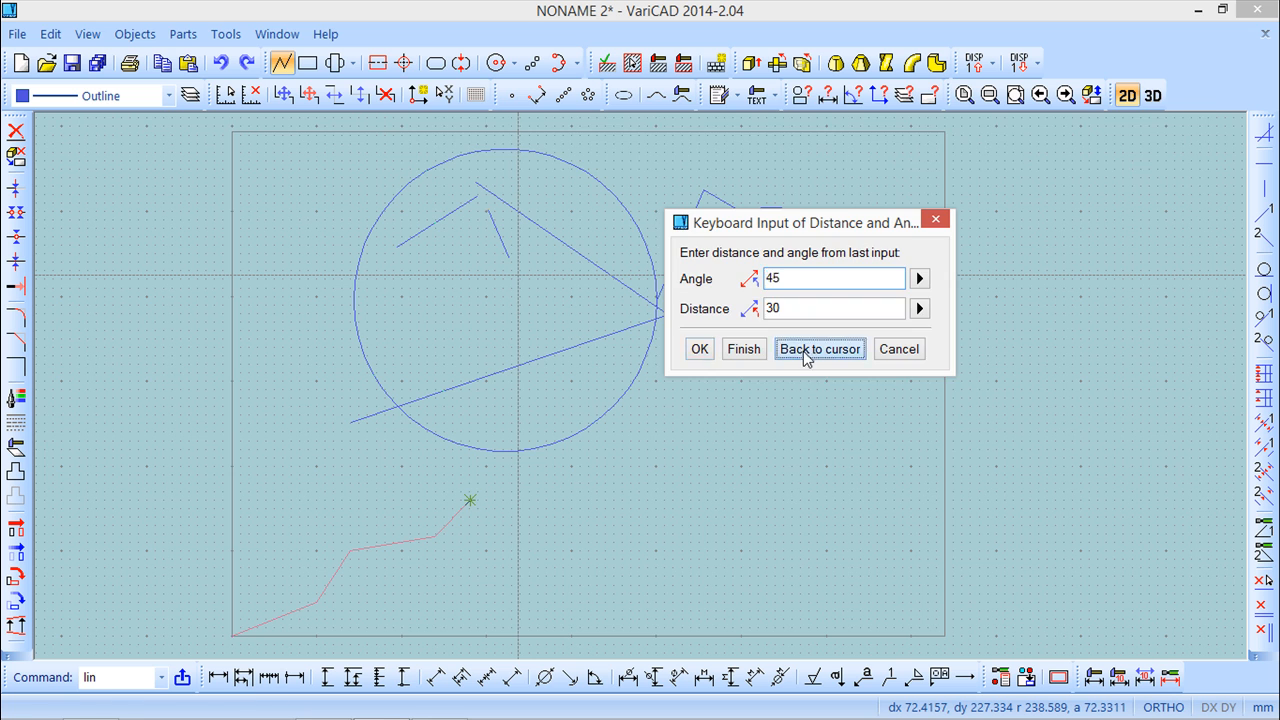
left_click(803, 350)
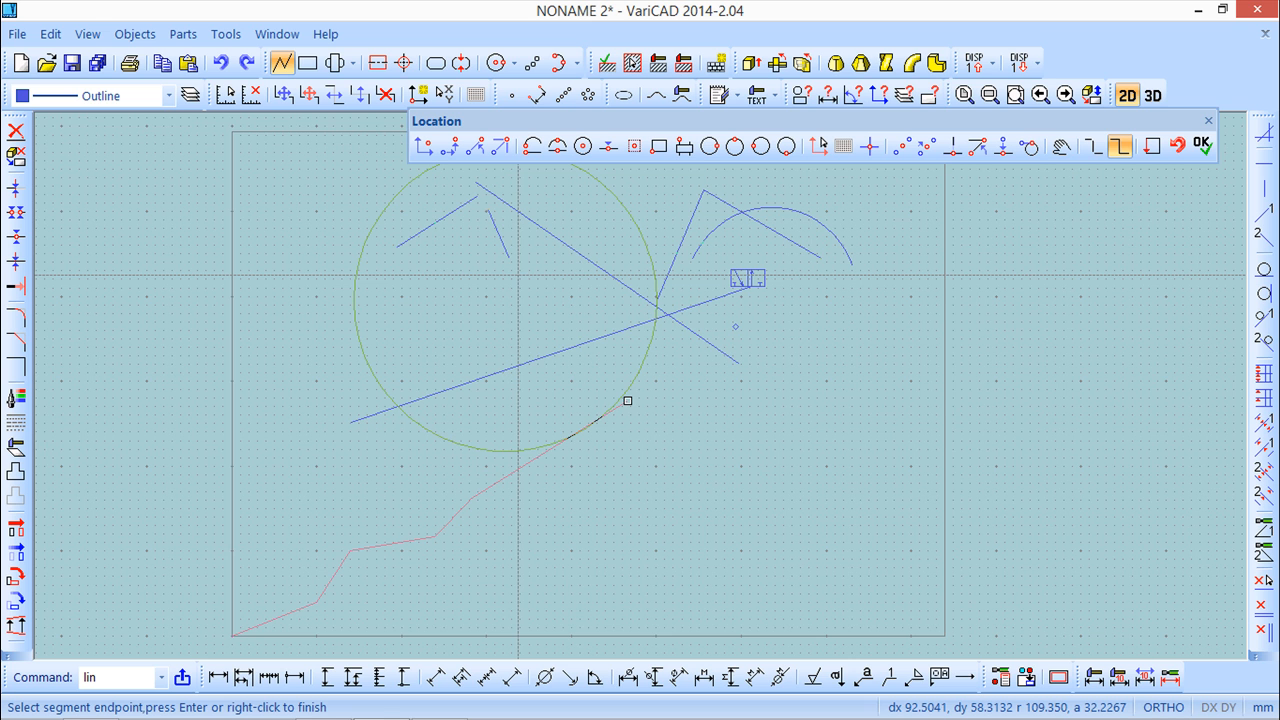
Add a steep downward segment with its DX locked to 20, picking its height freely.
left_click(501, 150)
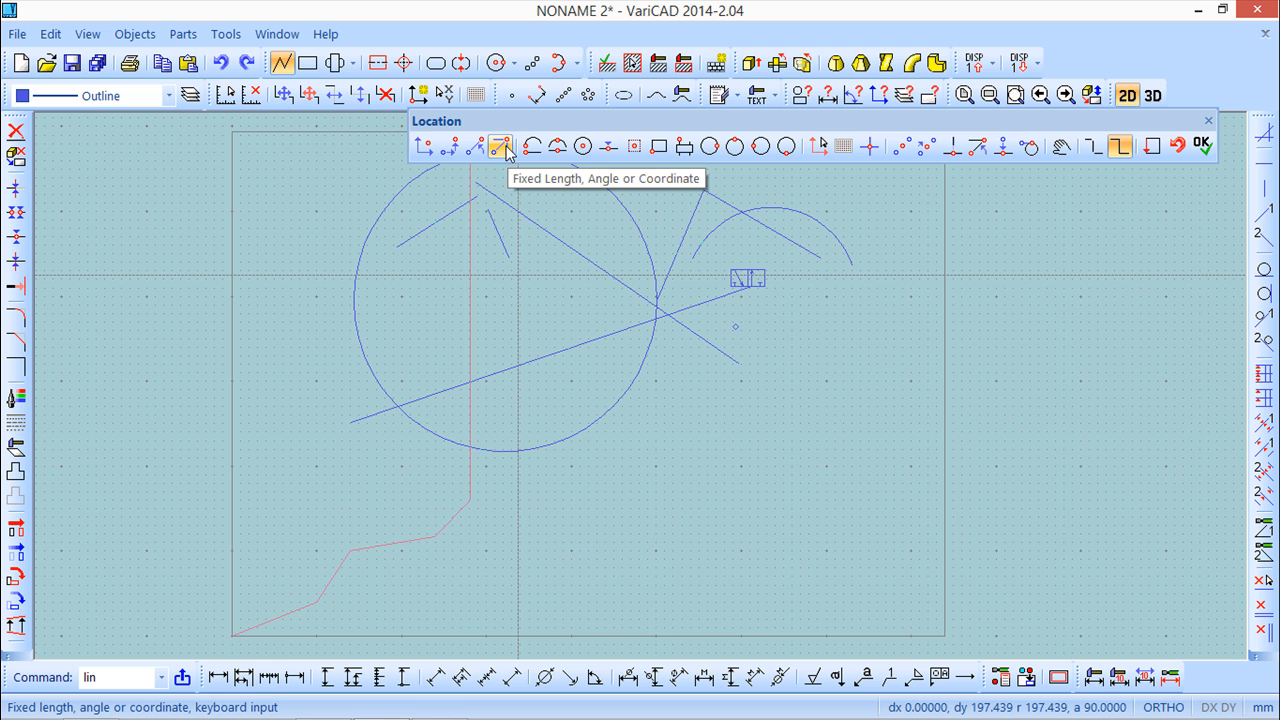
left_click(507, 150)
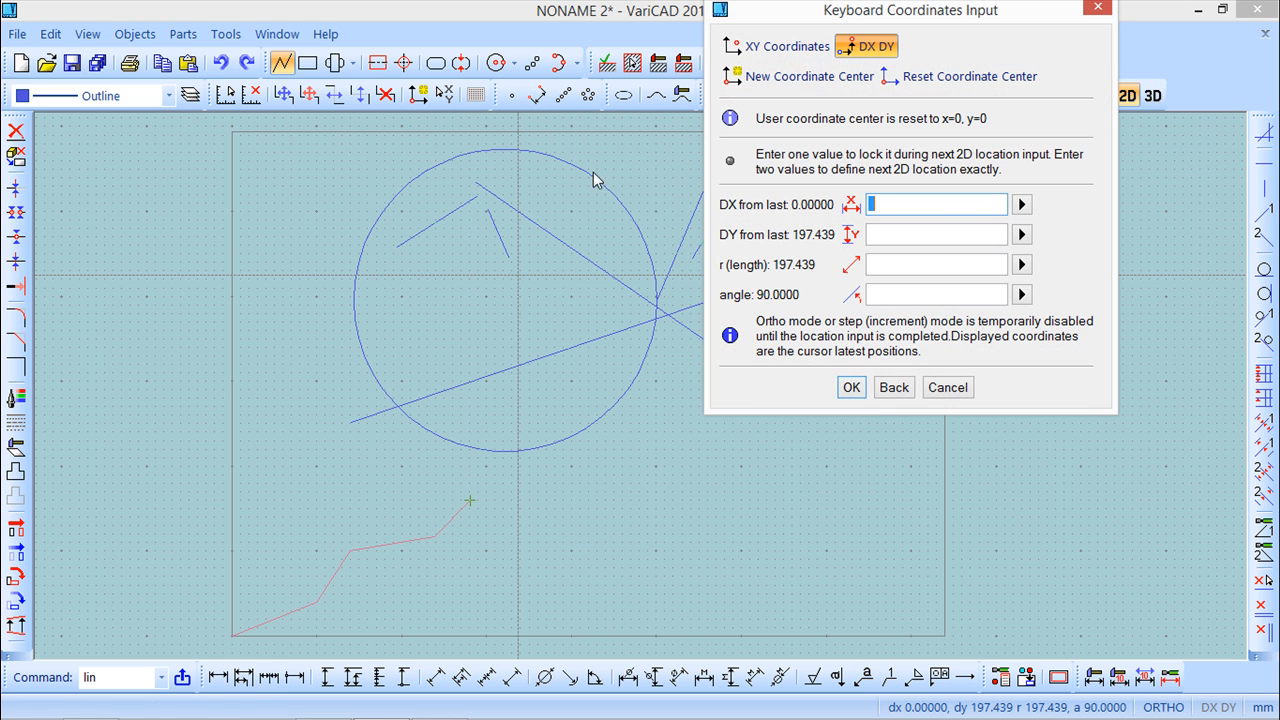
left_click_drag(862, 14, 939, 190)
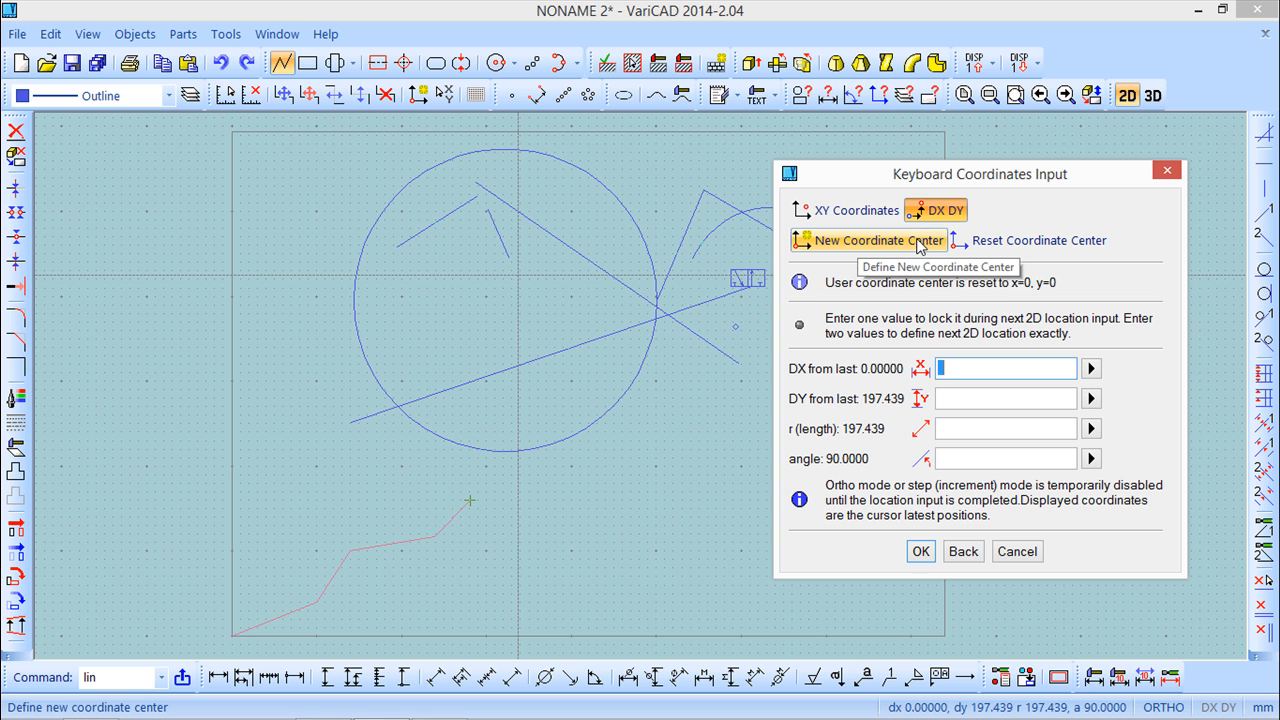
left_click(826, 211)
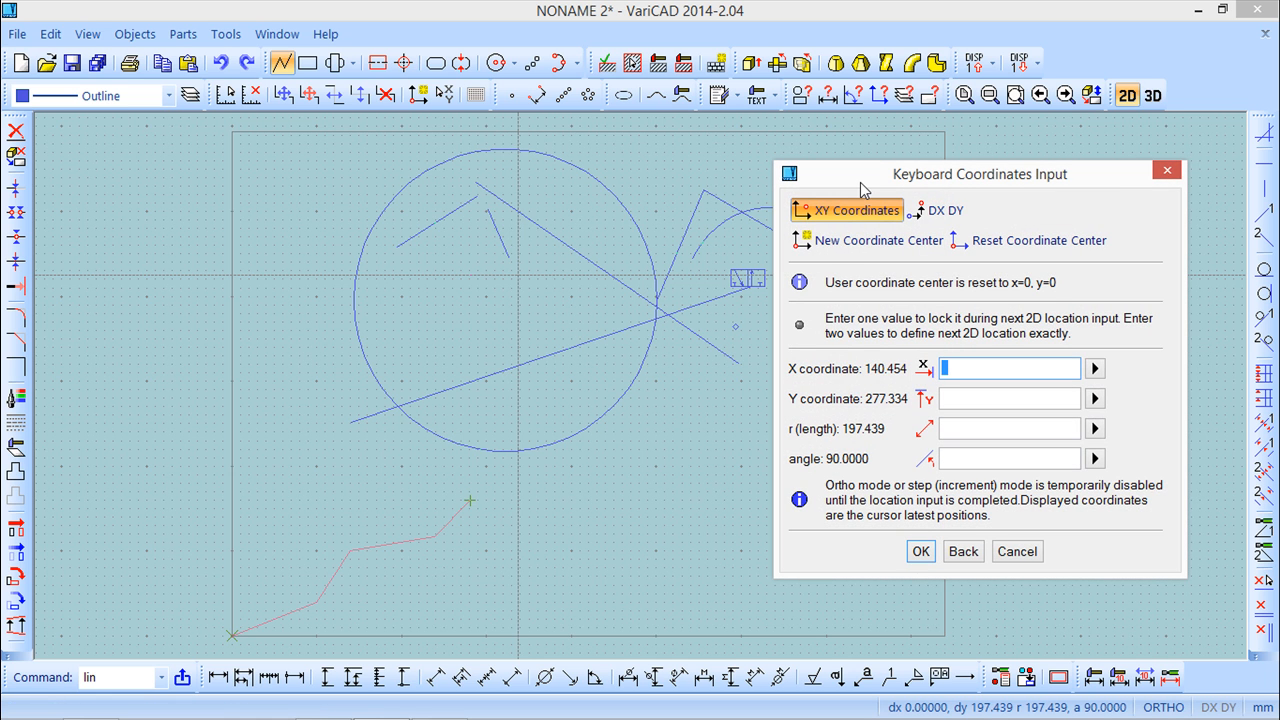
left_click(946, 211)
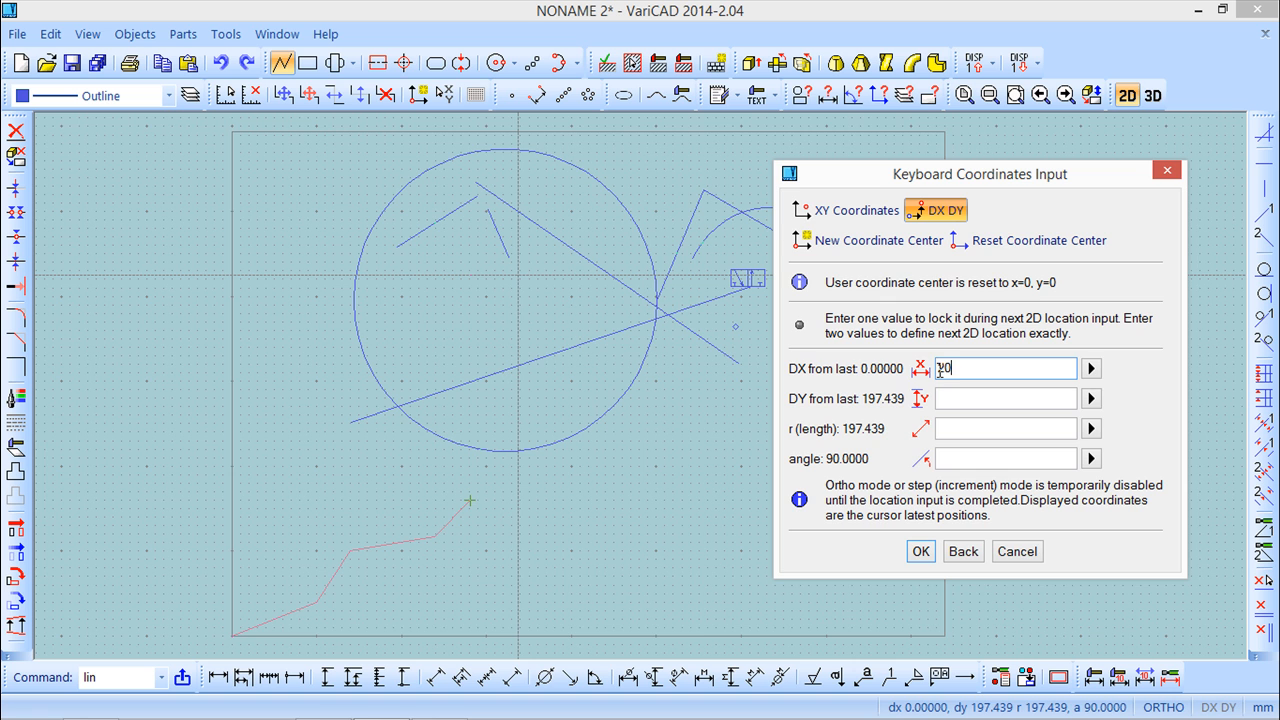
key("Return")
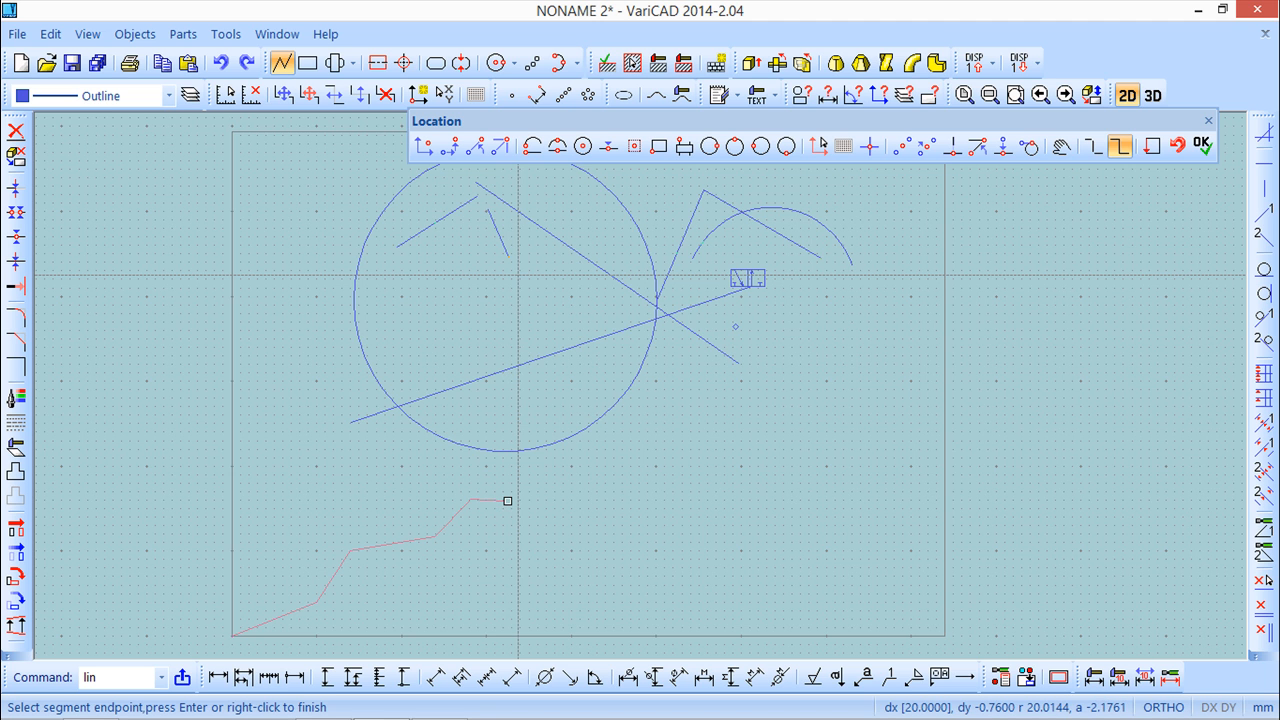
left_click(486, 594)
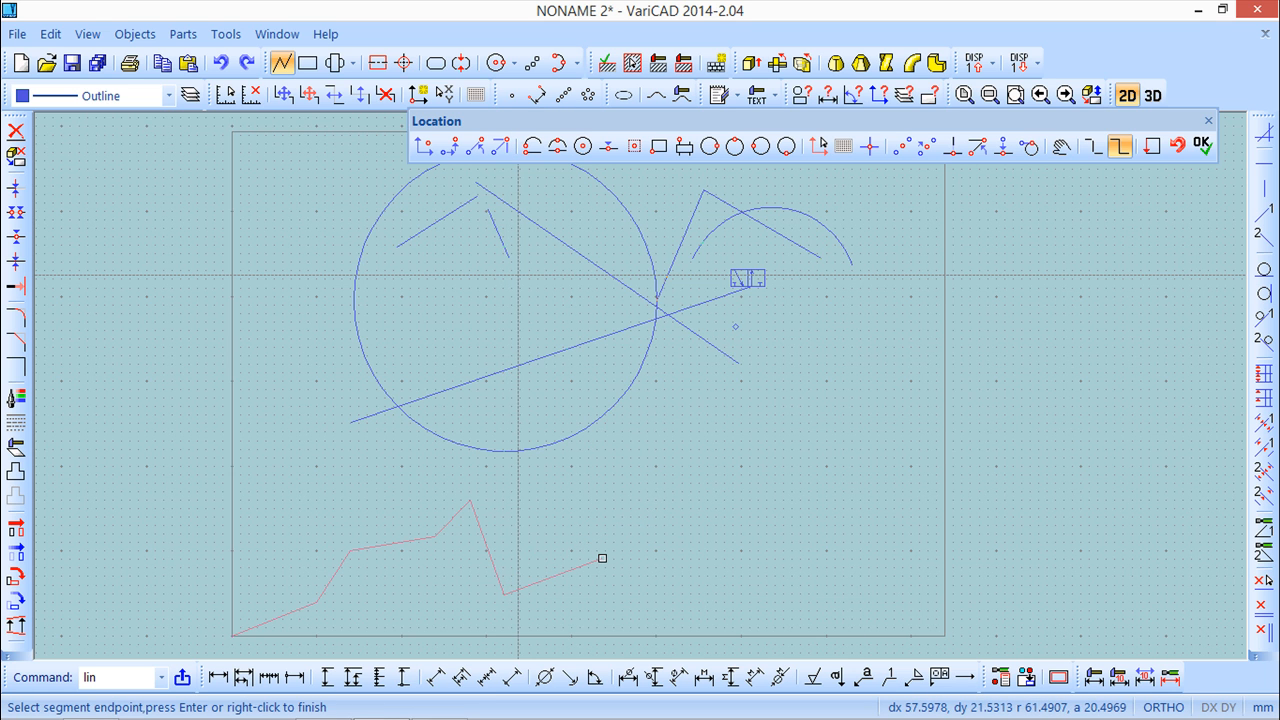
Add a long rising segment from the last point with its angle locked to 45 degrees, picking its length freely.
key("d")
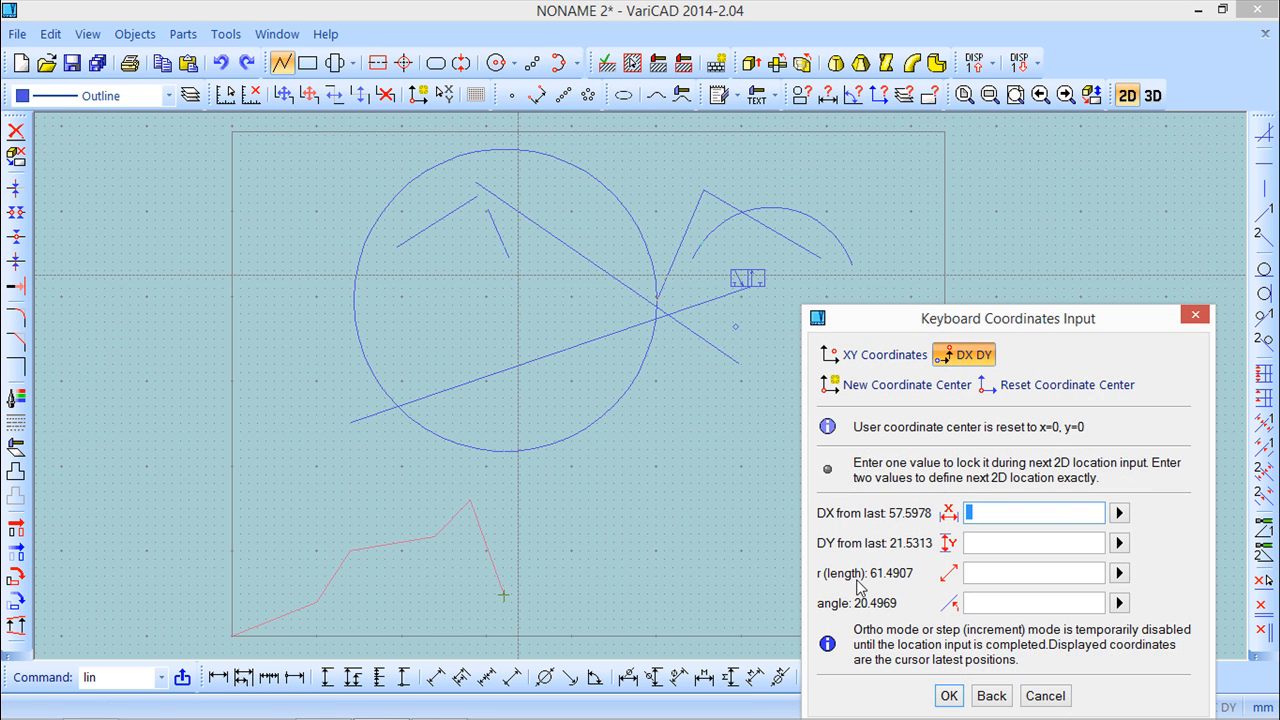
left_click_drag(1022, 320, 1001, 204)
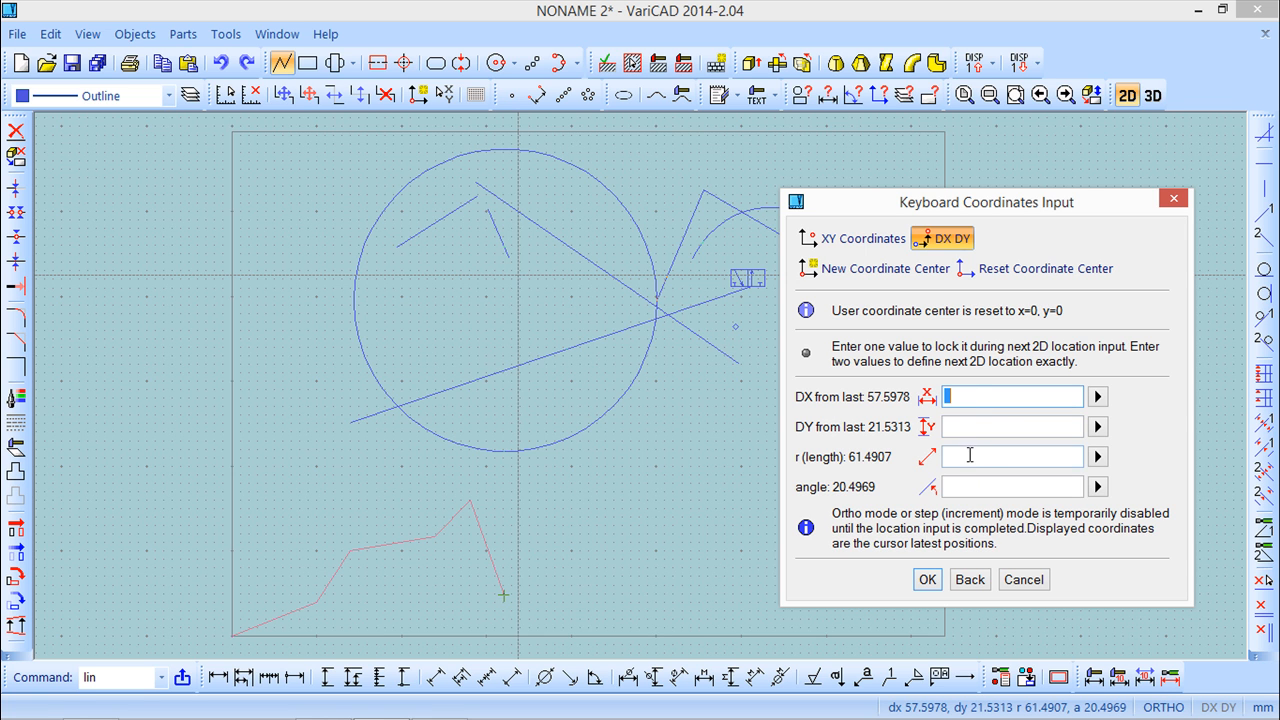
left_click(975, 487)
type("45")
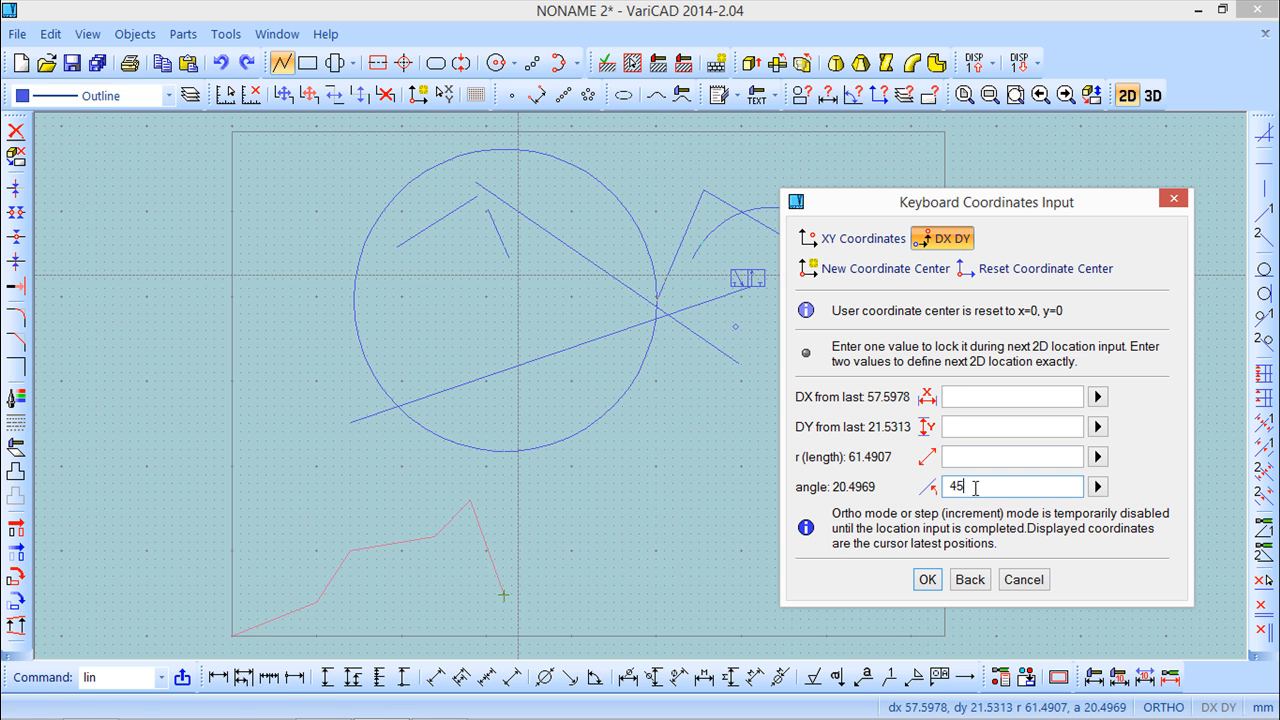
key("Return")
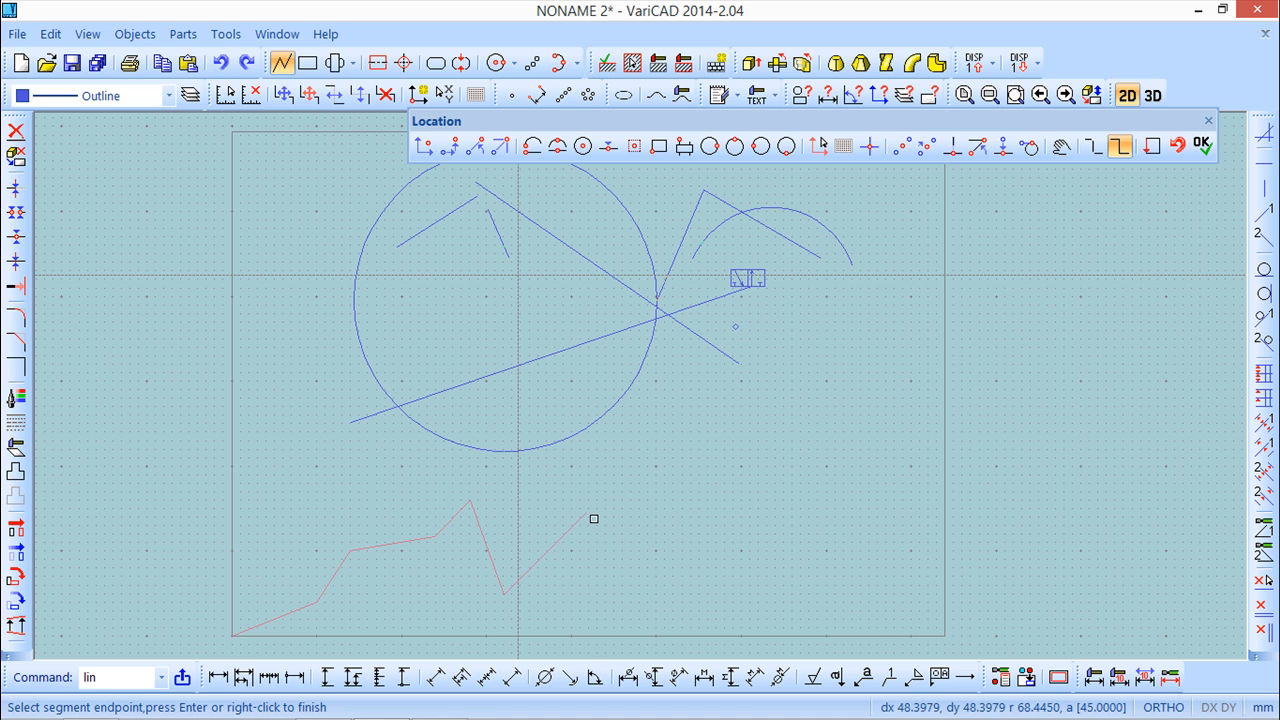
left_click(683, 420)
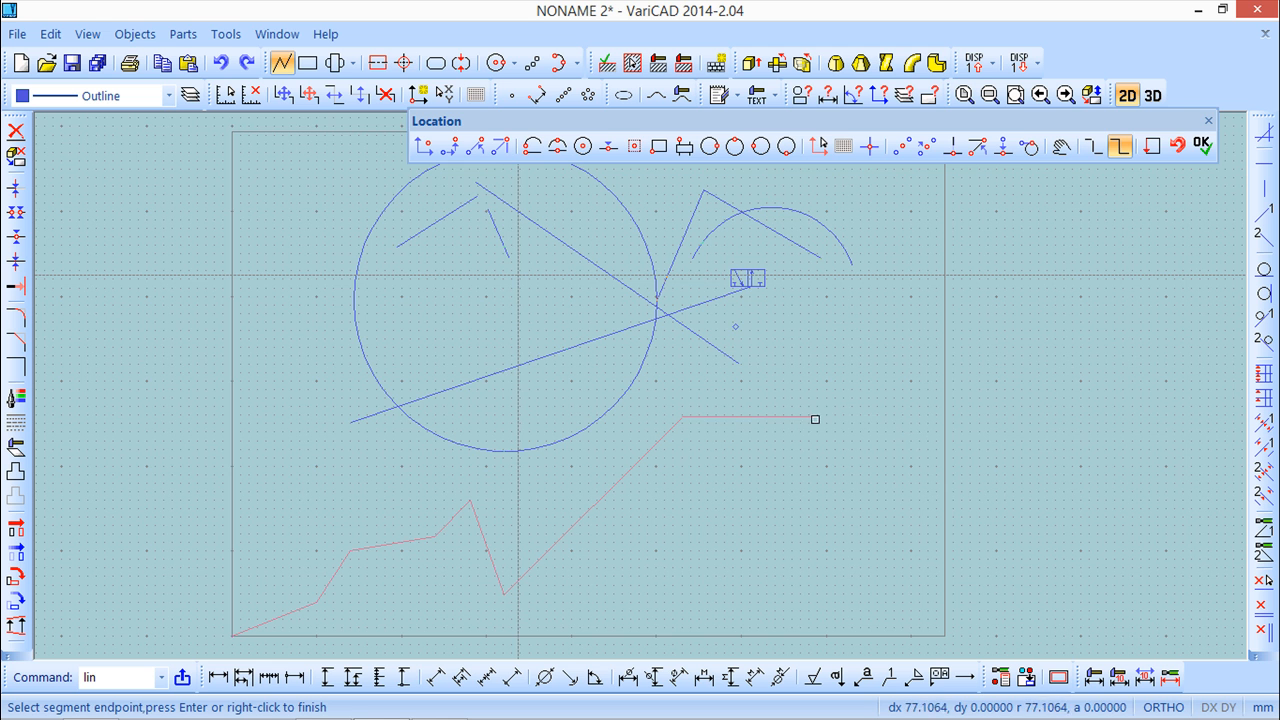
Add a segment whose endpoint has its absolute X coordinate locked to 20, picking its height near the sheet's upper-left corner, and finish the line.
key("x")
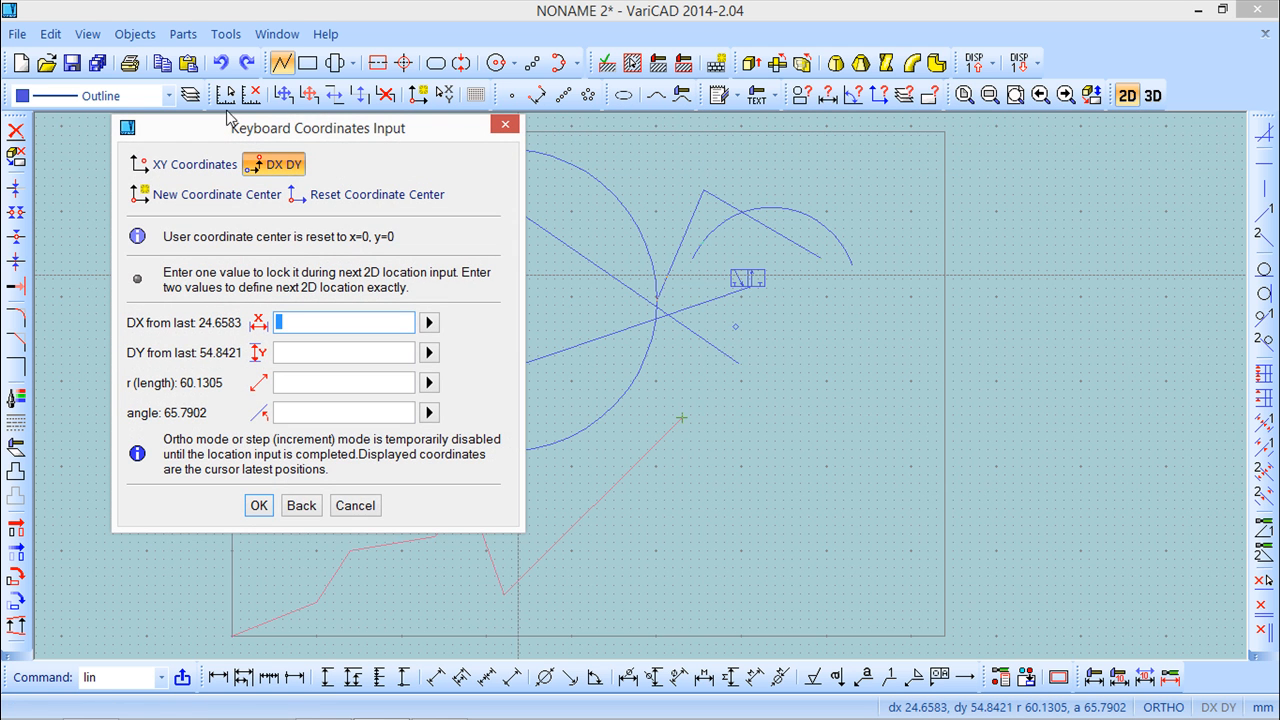
left_click_drag(336, 135, 877, 158)
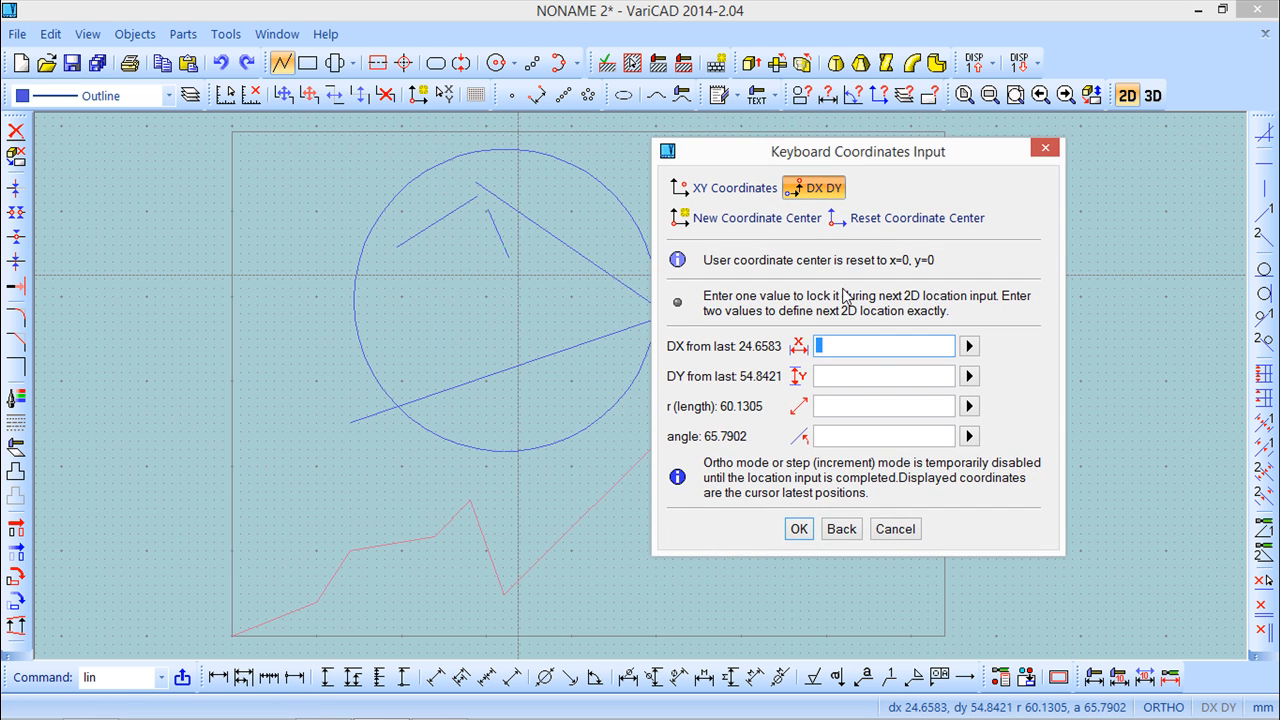
left_click(722, 190)
type("20")
key("Return")
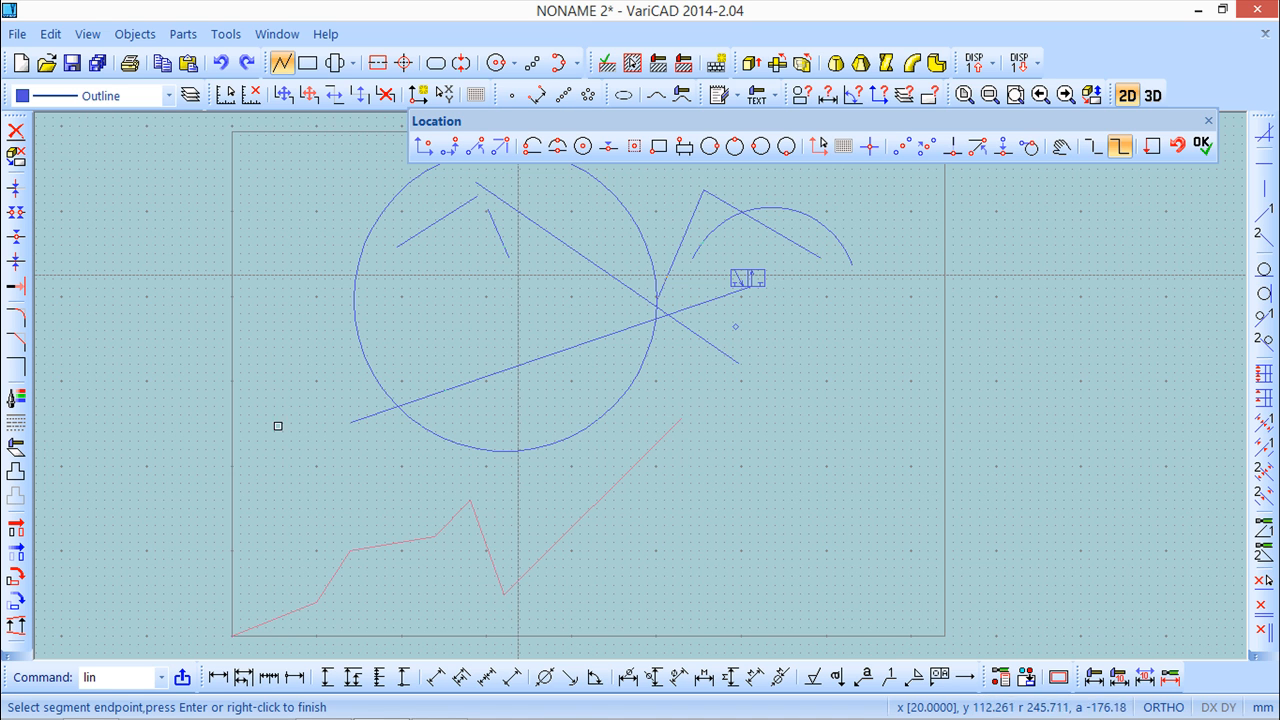
left_click(280, 246)
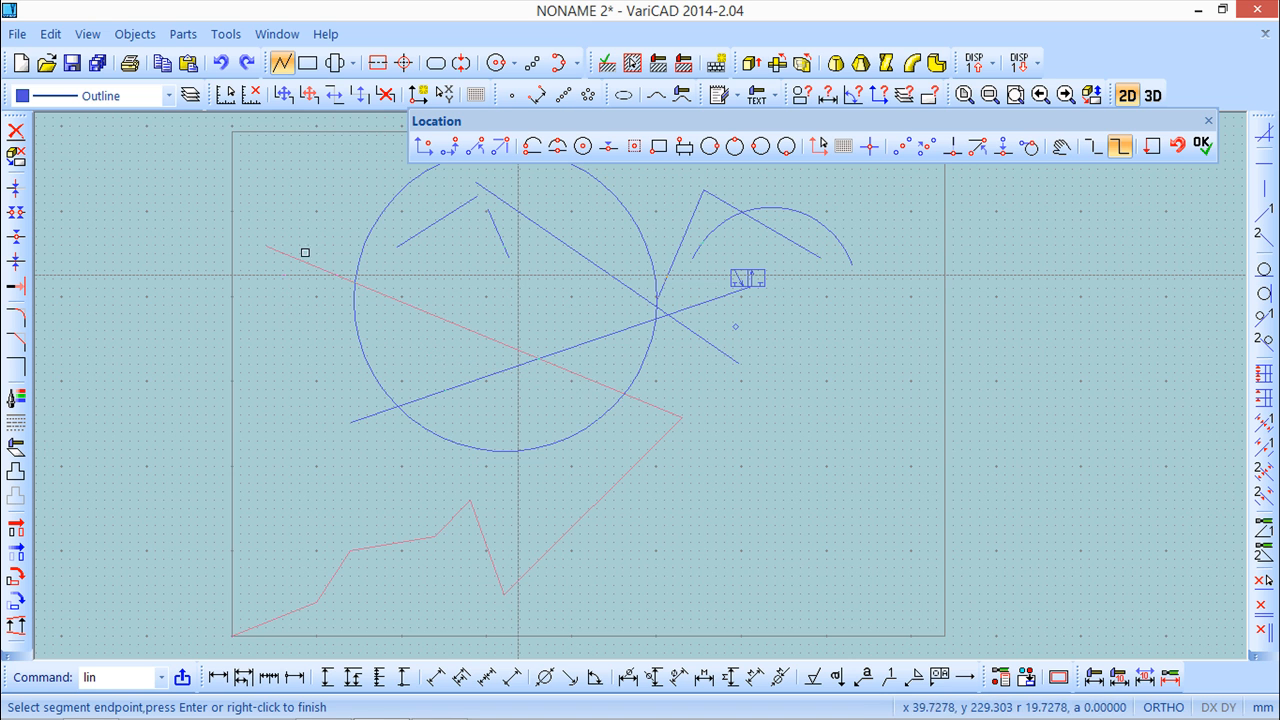
right_click(352, 226)
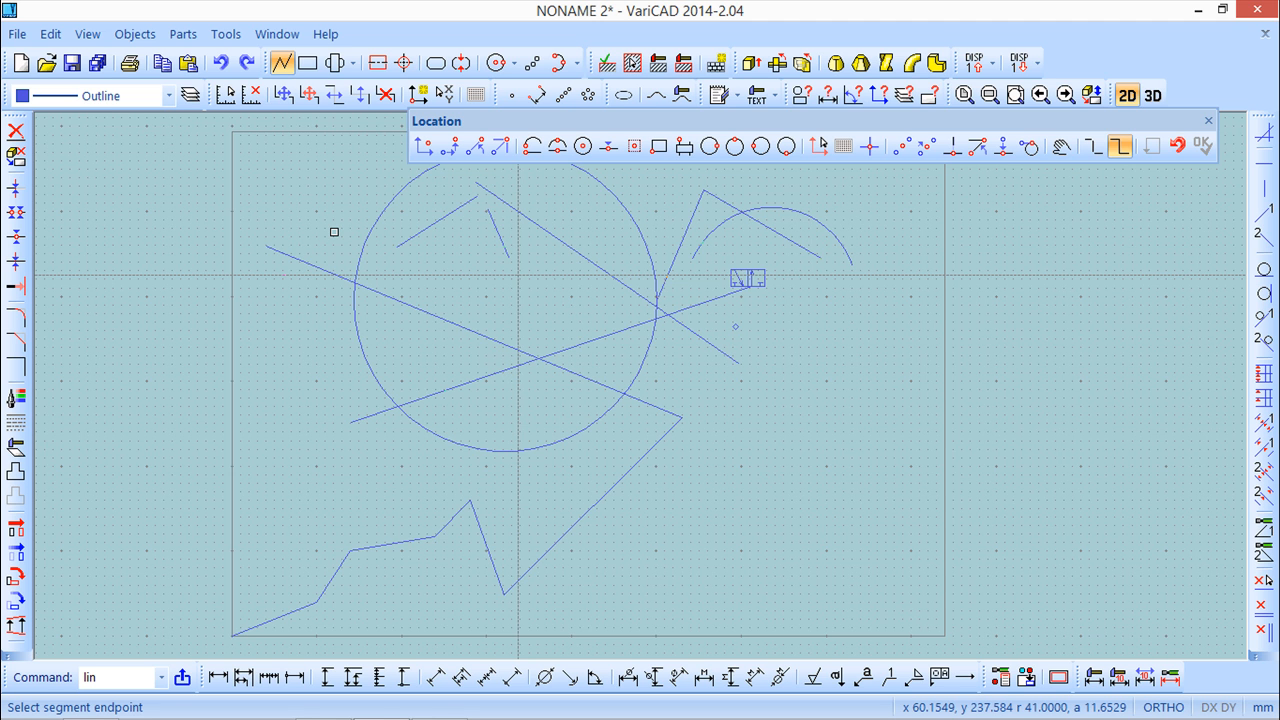
left_click_drag(820, 122, 765, 146)
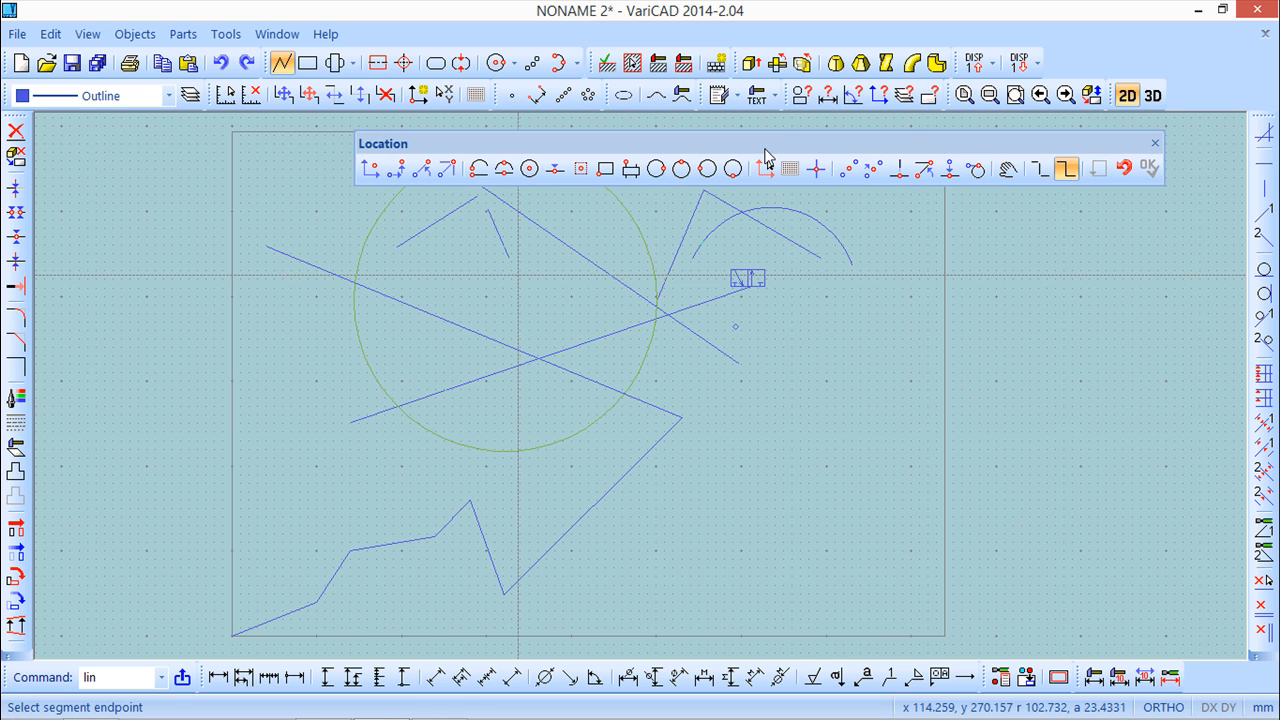